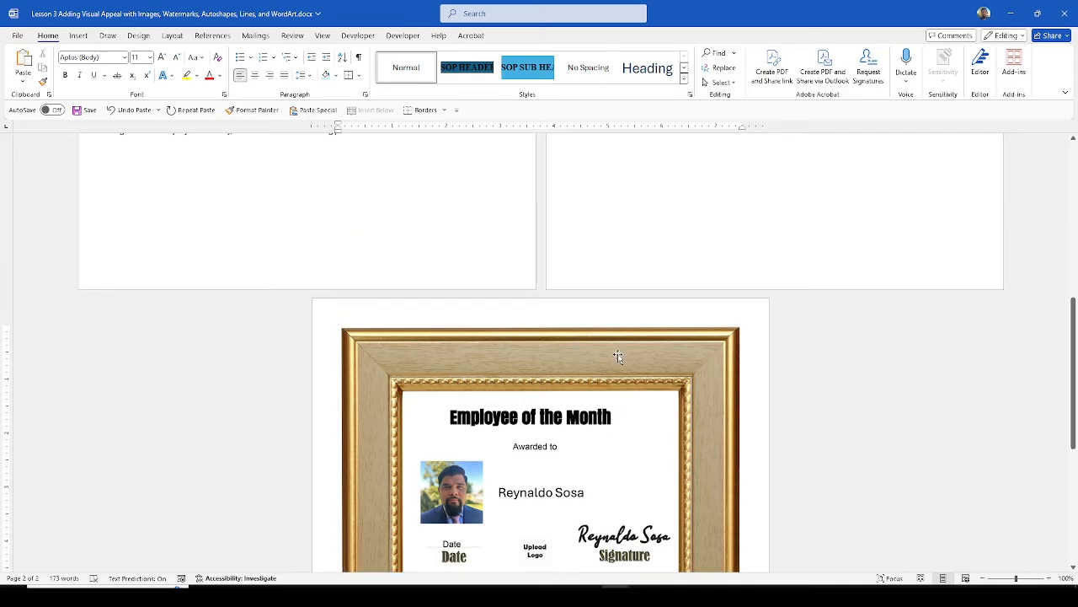
# - Delete the duplicate Employee of the Month certificate image from the third page
pyautogui.scroll(-10, 702, 385)
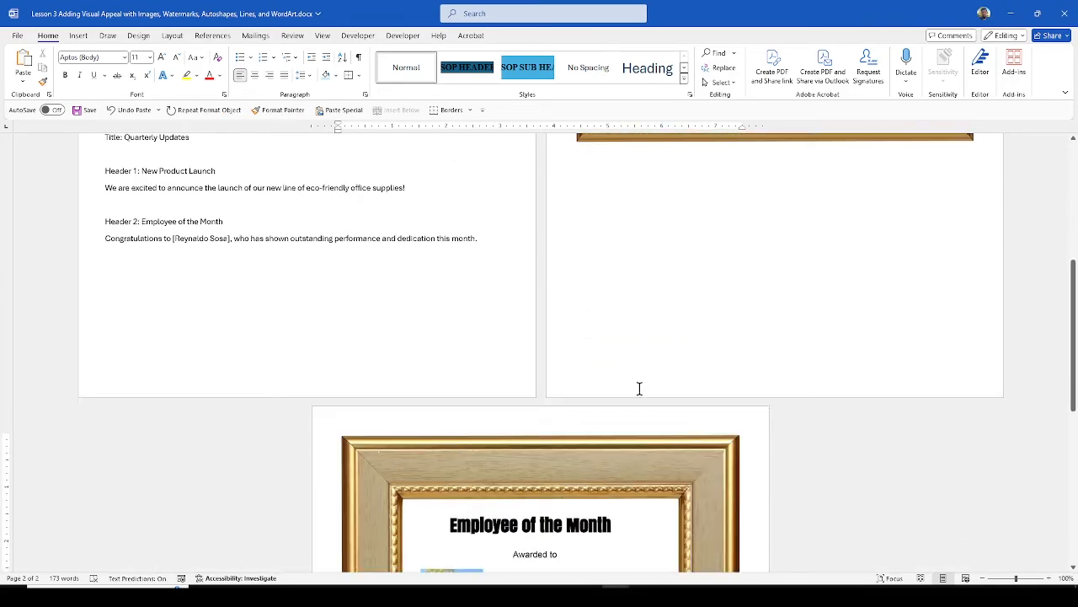
pyautogui.click(572, 364)
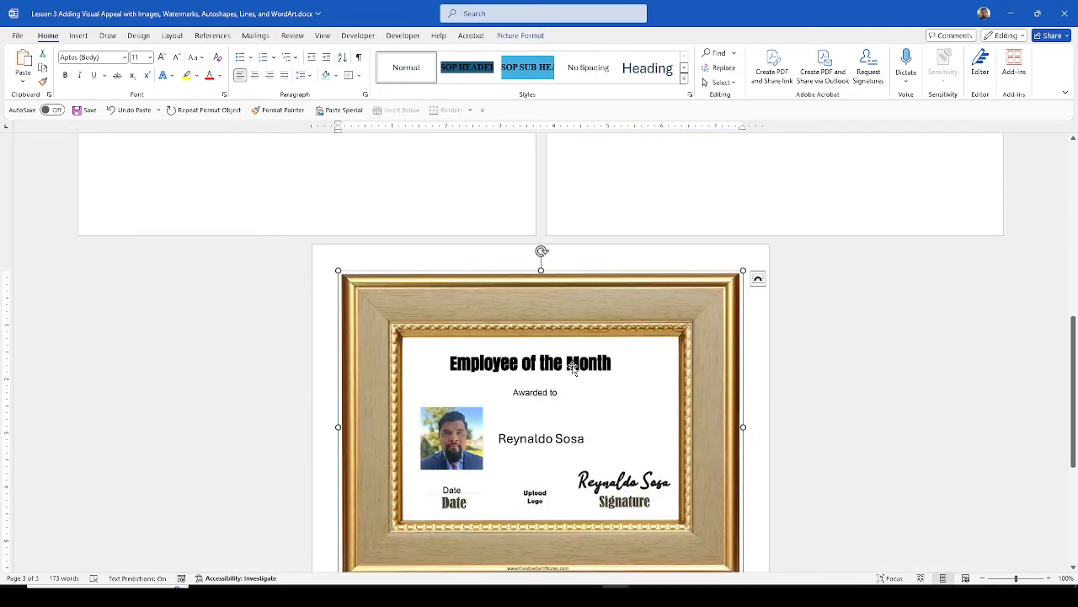
pyautogui.press('Delete')
pyautogui.scroll(4, 683, 380)
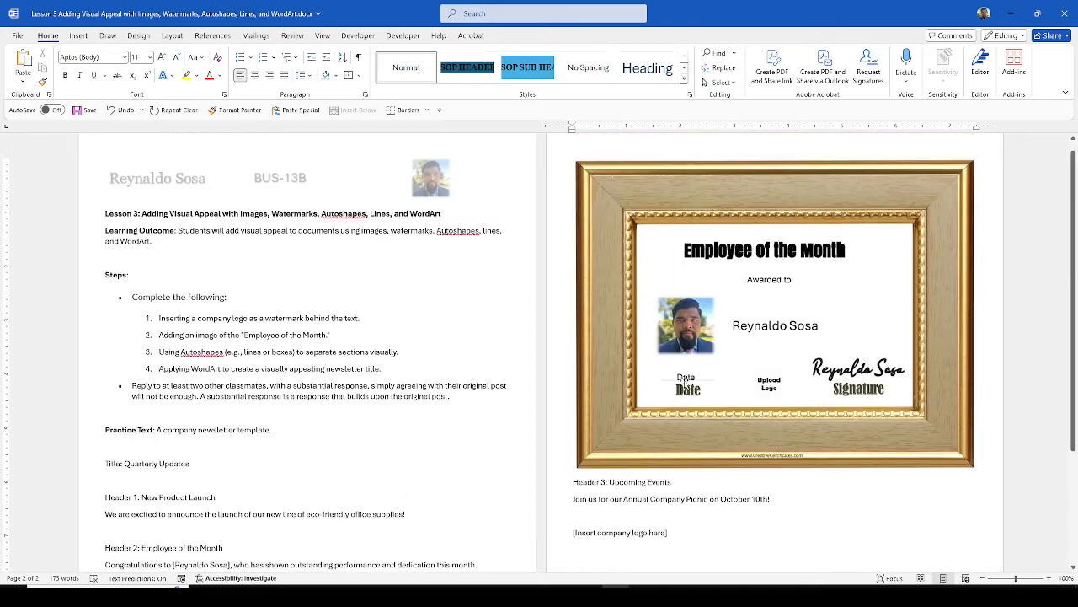
pyautogui.scroll(-1, 613, 338)
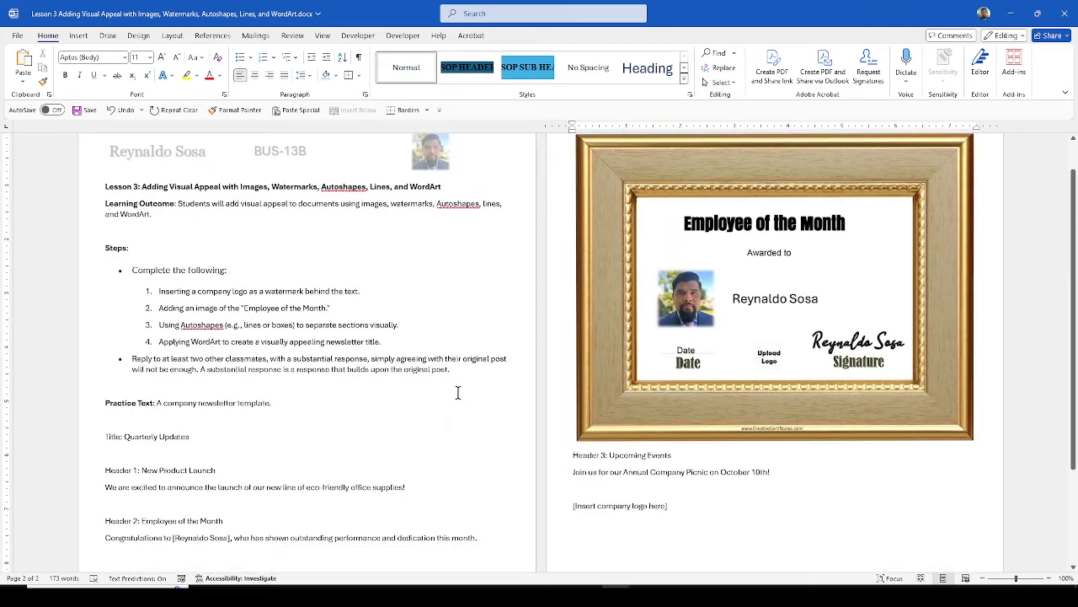
# - Insert a page break before "Header 2: Employee of the Month" so the section starts on its own page
pyautogui.scroll(-2, 457, 393)
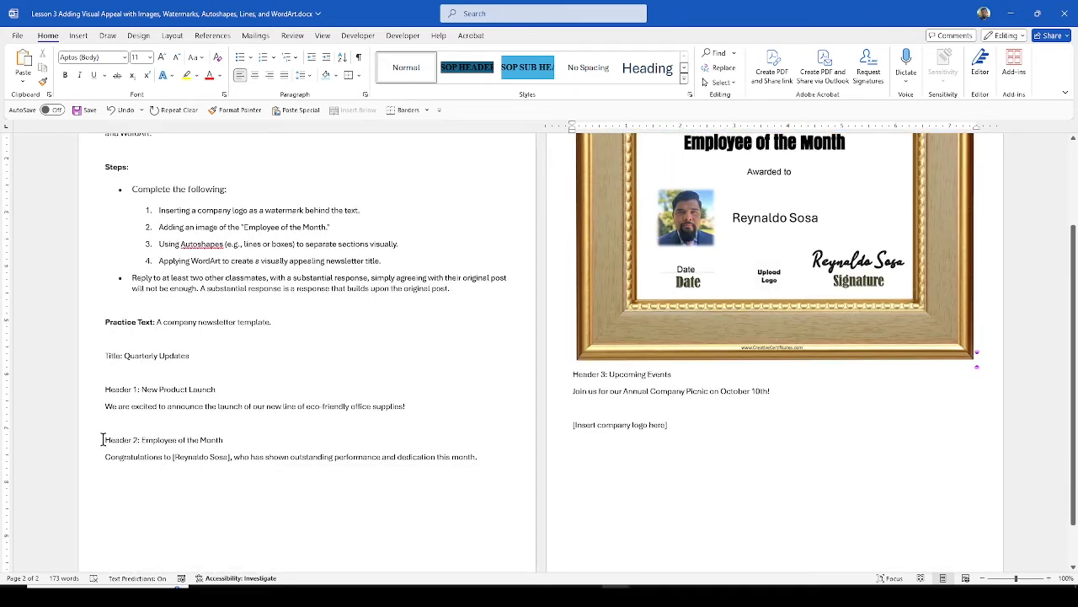
pyautogui.moveTo(102, 439); pyautogui.dragTo(206, 439)
pyautogui.click(633, 325)
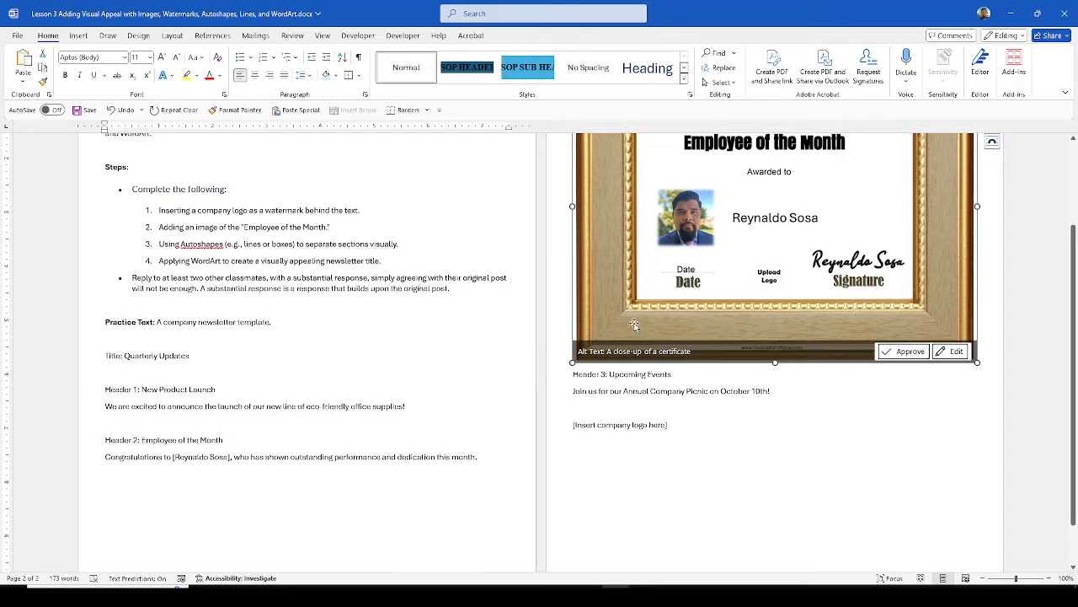
pyautogui.scroll(-1, 503, 402)
pyautogui.scroll(1, 353, 417)
pyautogui.scroll(3, 286, 426)
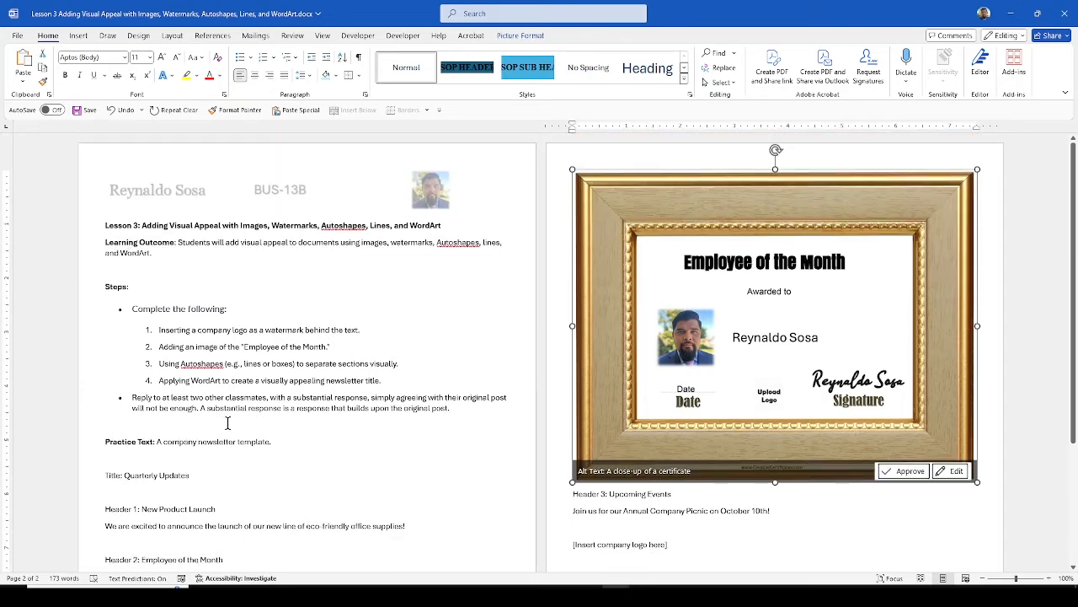
pyautogui.scroll(-3, 183, 414)
pyautogui.click(103, 424)
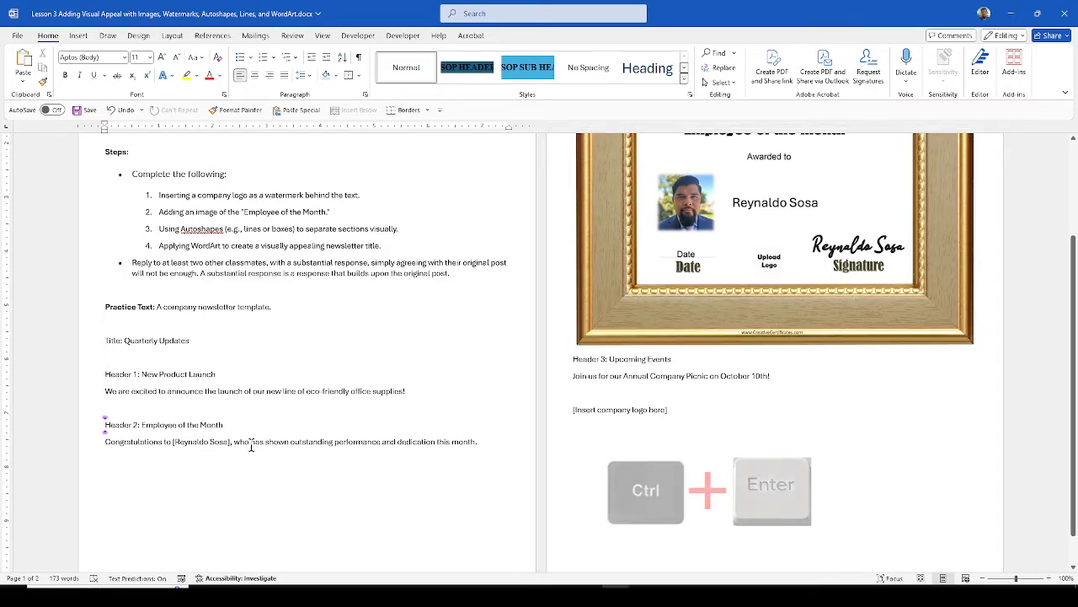
pyautogui.hotkey('ctrl', 'Return')
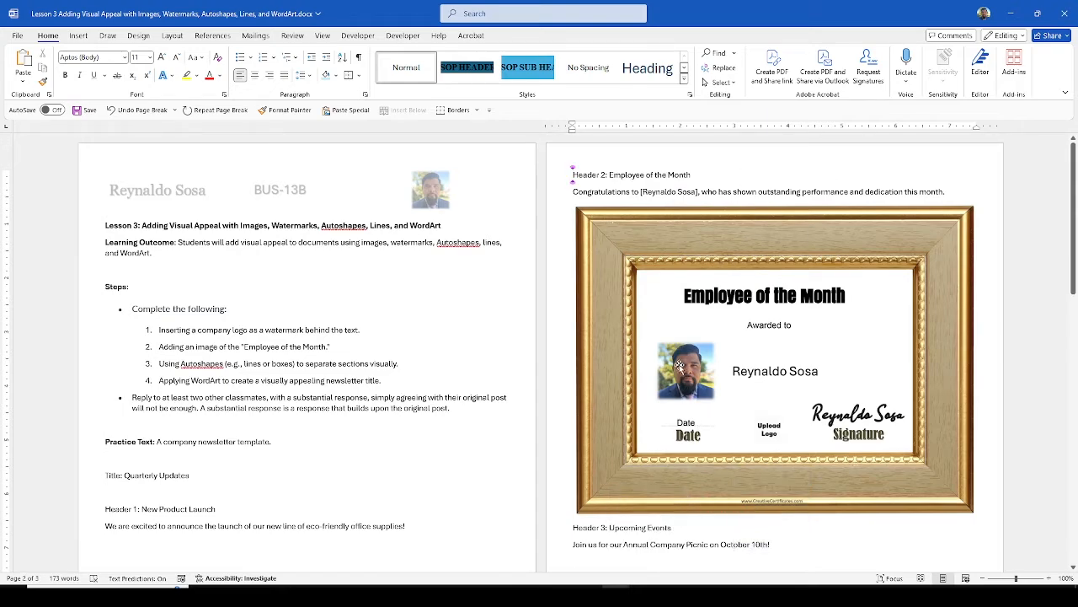
# - Insert a page break before "Header 3: Upcoming Events", below the certificate
pyautogui.scroll(-3, 708, 428)
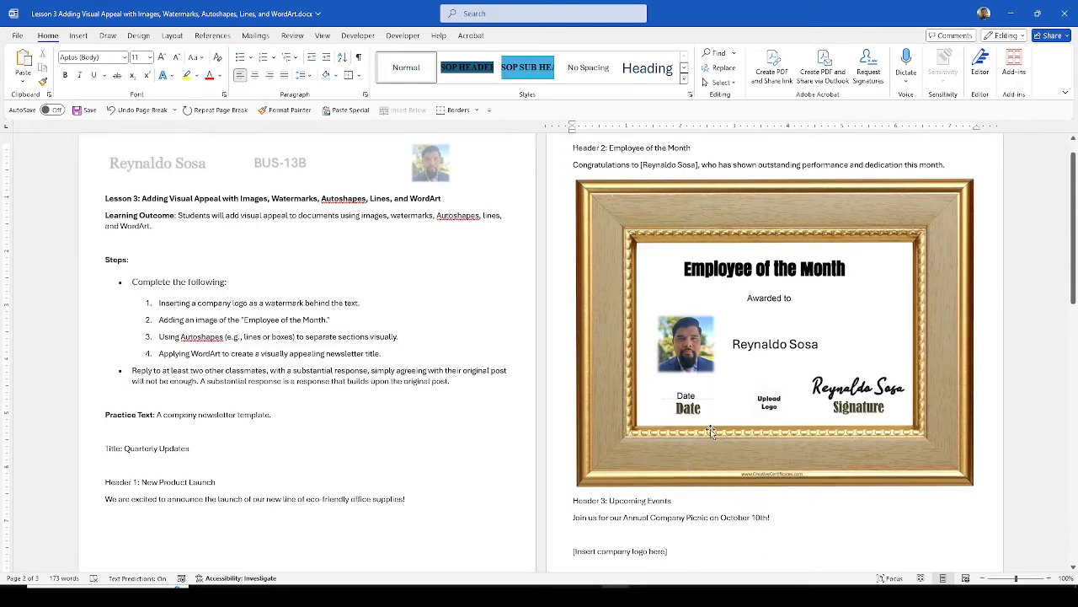
pyautogui.scroll(-1, 706, 428)
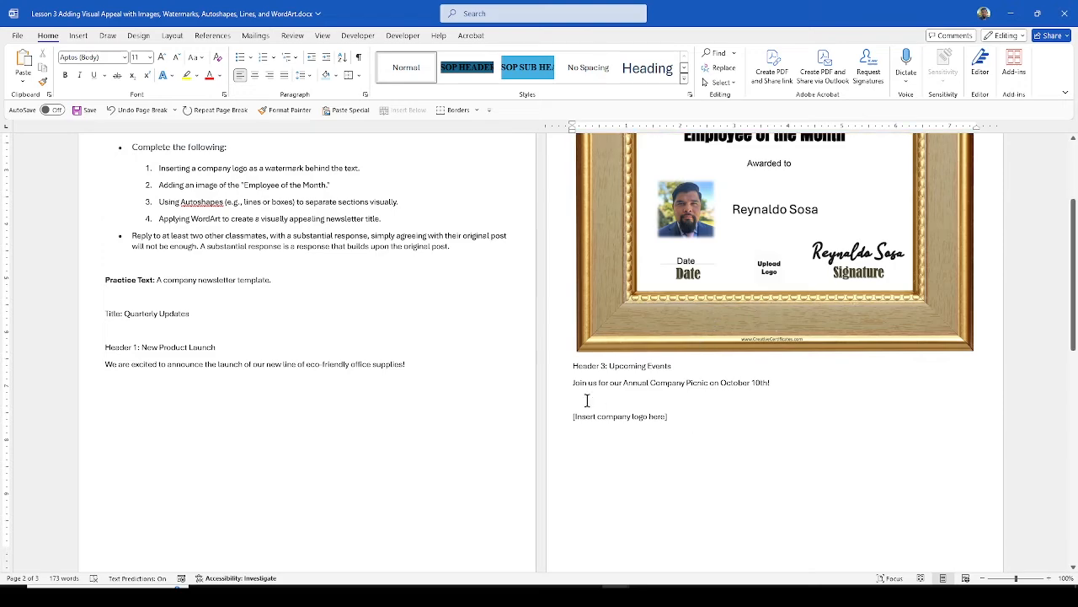
pyautogui.click(755, 423)
pyautogui.hotkey('ctrl', 'Return')
pyautogui.scroll(-5, 602, 410)
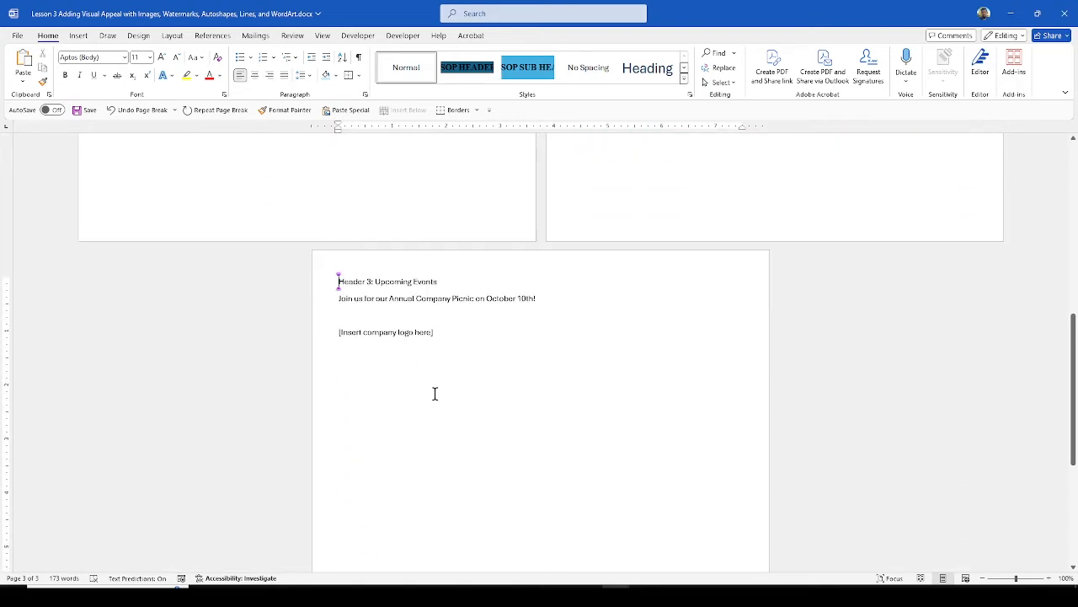
# - Review the third instruction, on using Autoshapes to separate sections, against the newsletter text
pyautogui.scroll(8, 435, 394)
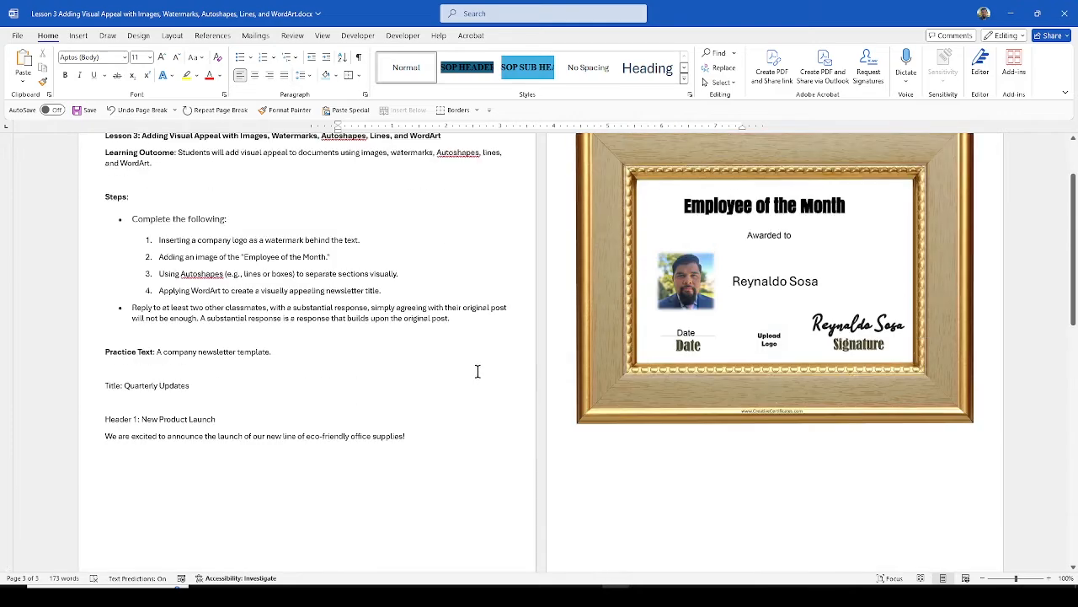
pyautogui.scroll(1, 253, 333)
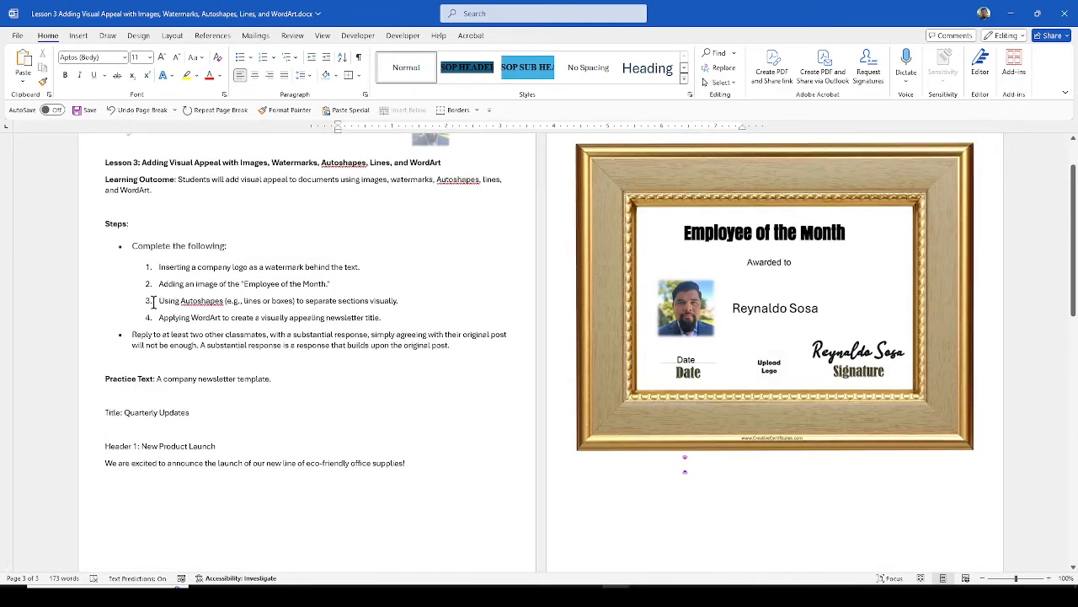
pyautogui.moveTo(153, 302); pyautogui.dragTo(397, 309)
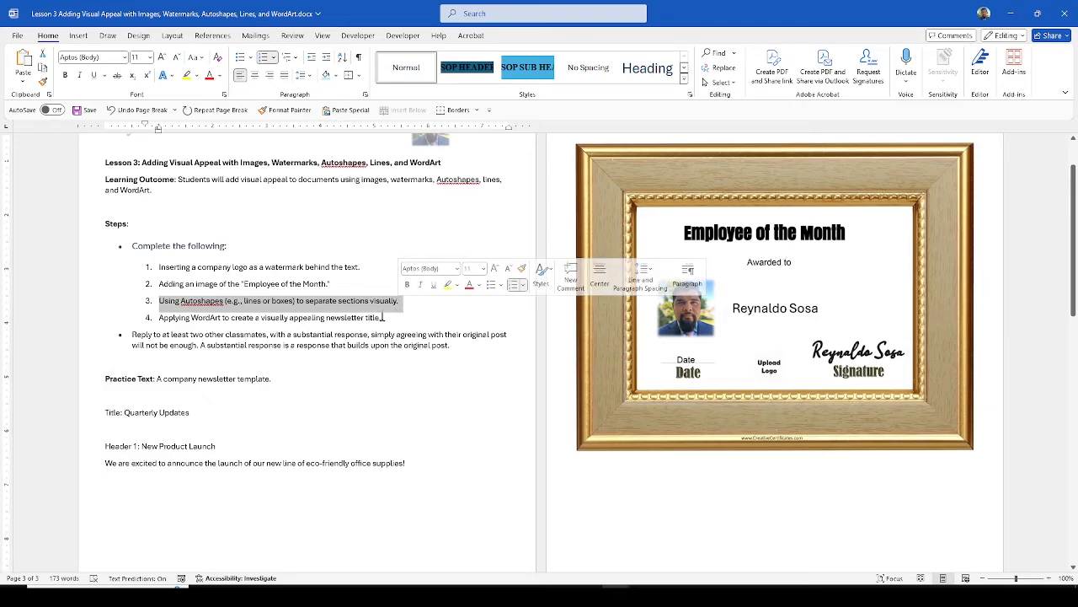
pyautogui.click(264, 302)
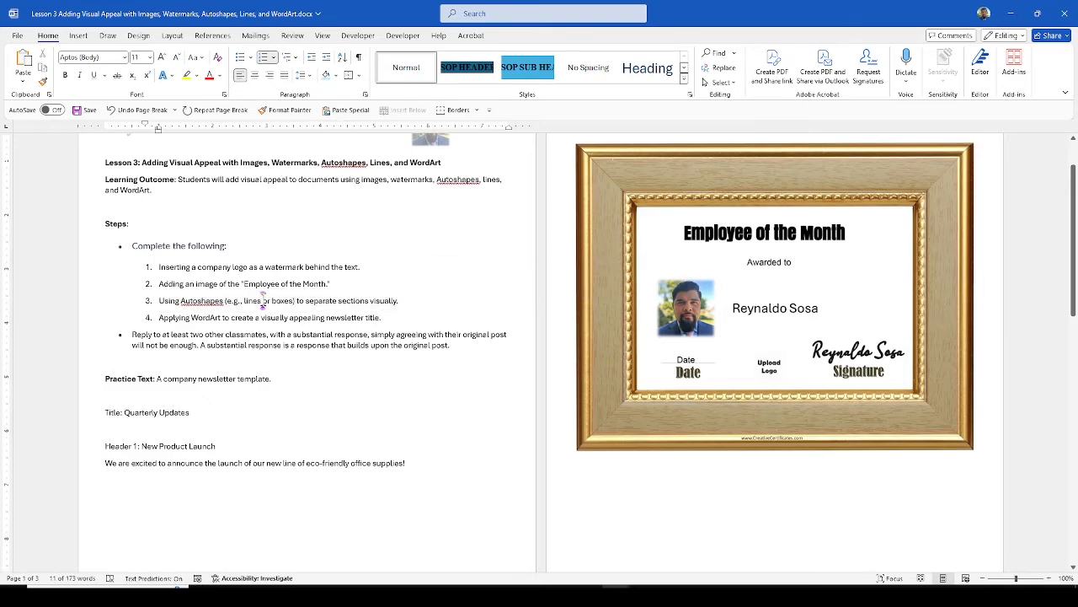
pyautogui.scroll(-1, 286, 392)
pyautogui.scroll(-2, 284, 392)
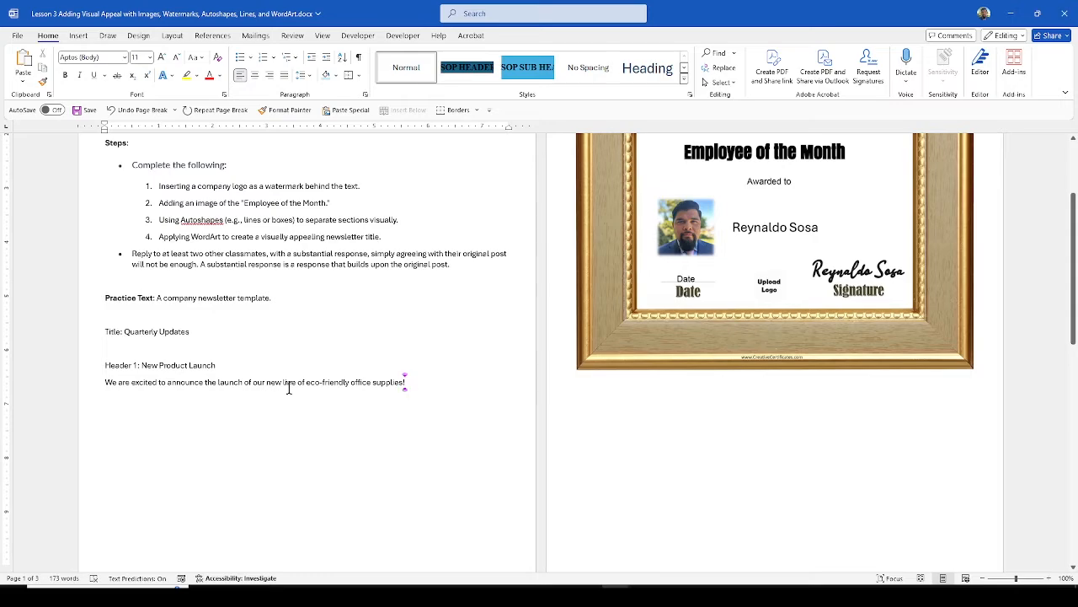
pyautogui.scroll(2, 288, 388)
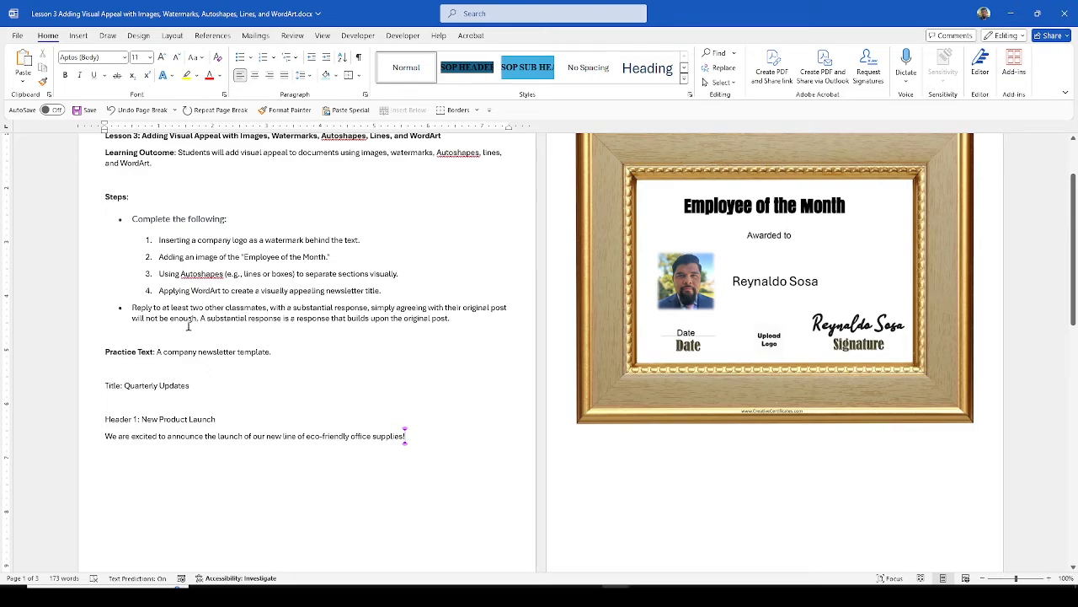
# - Search online pictures for "Office Supplies" and insert the colored pencils in a mesh cup below the New Product Launch text
pyautogui.scroll(-3, 160, 337)
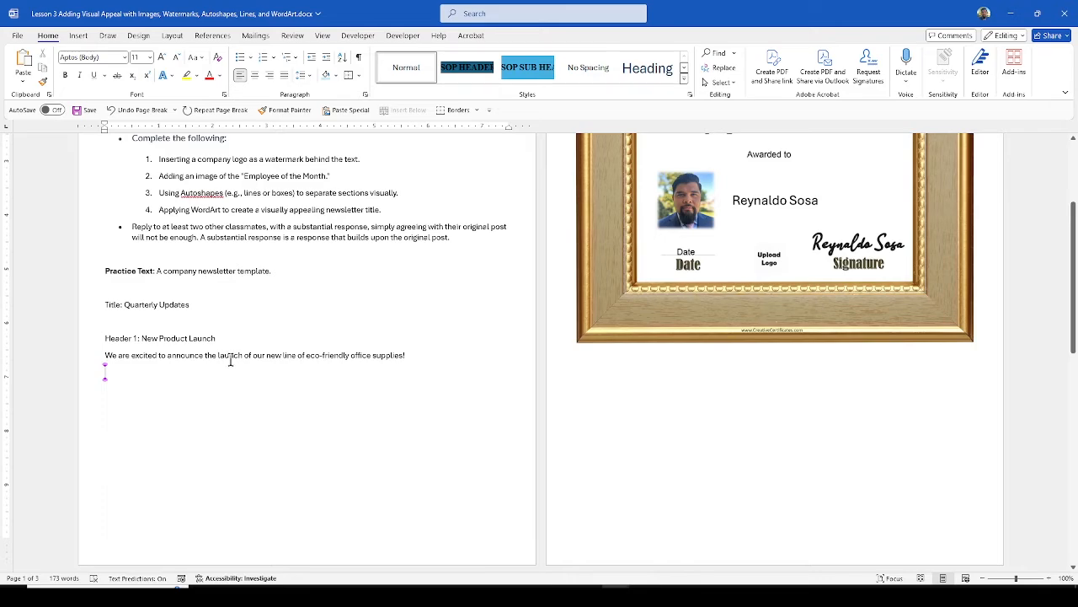
pyautogui.click(78, 36)
pyautogui.click(139, 86)
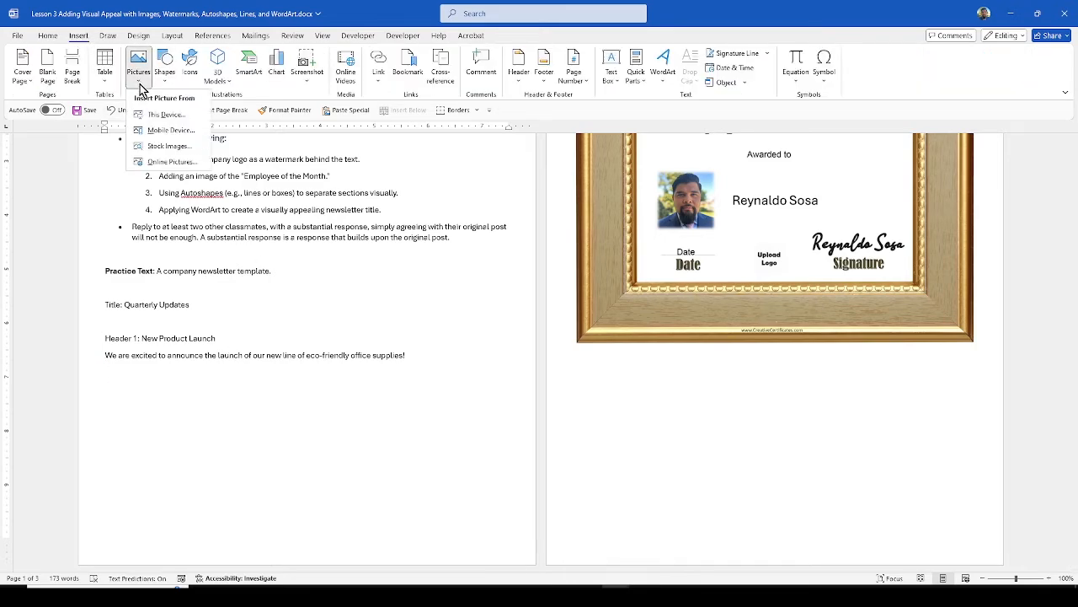
pyautogui.click(160, 161)
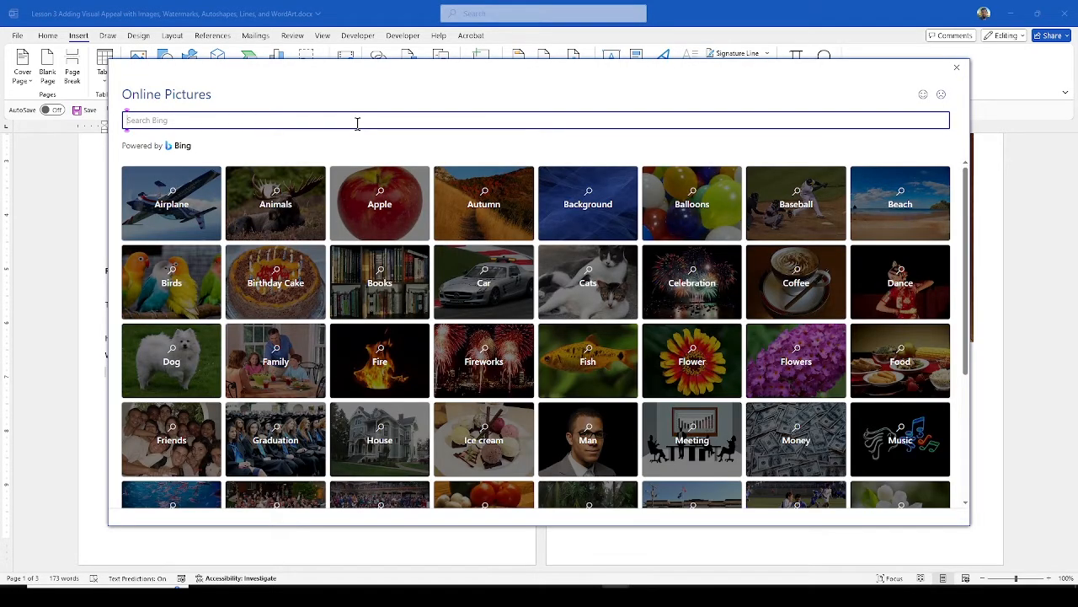
pyautogui.write('C')
pyautogui.write('ffice Su')
pyautogui.write('pplies')
pyautogui.press('Return')
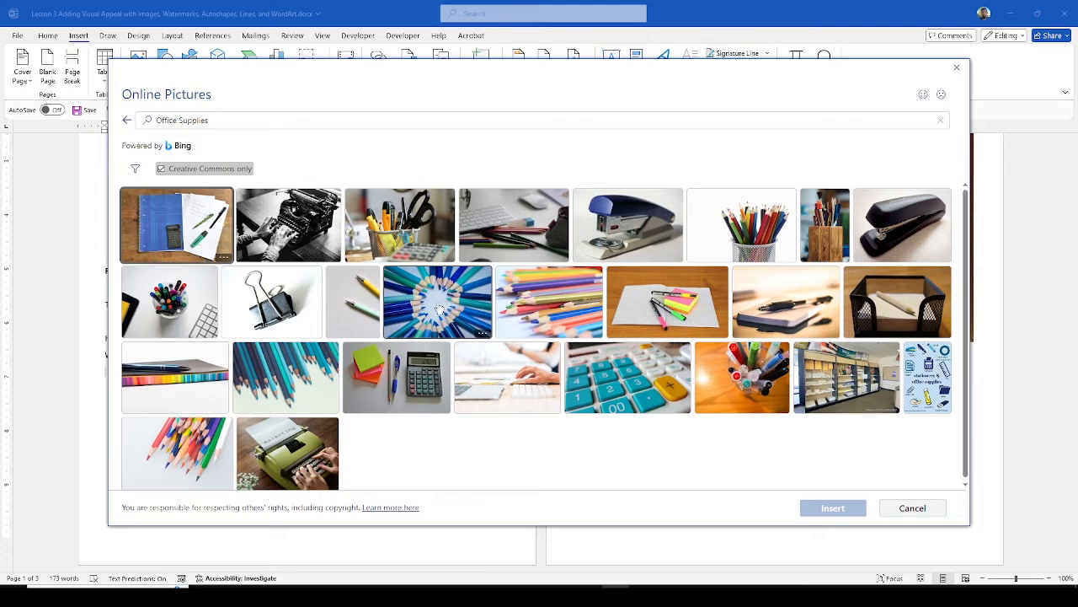
pyautogui.click(693, 228)
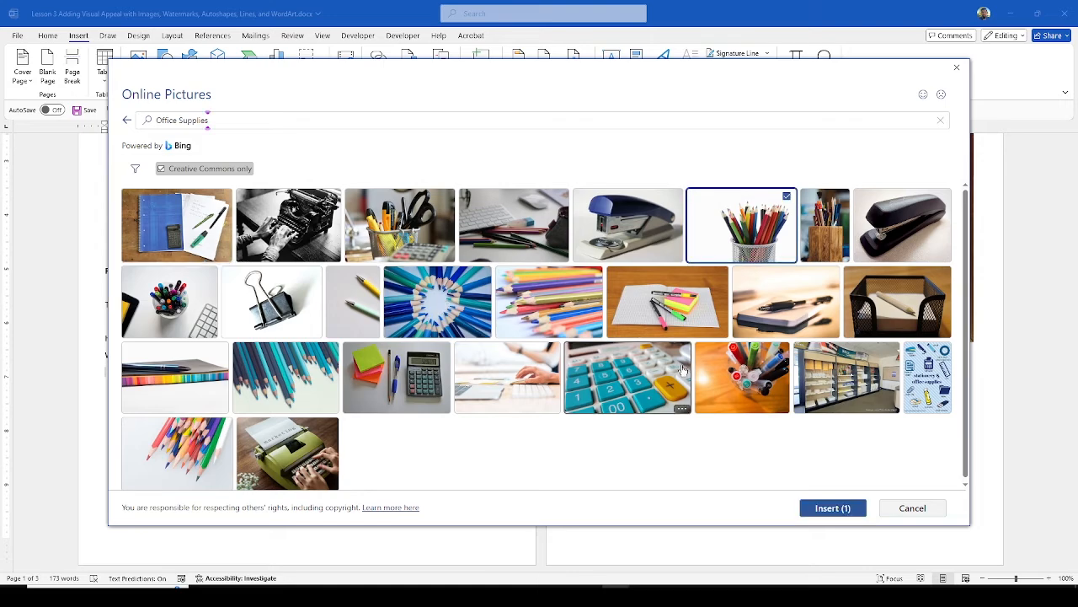
pyautogui.click(832, 509)
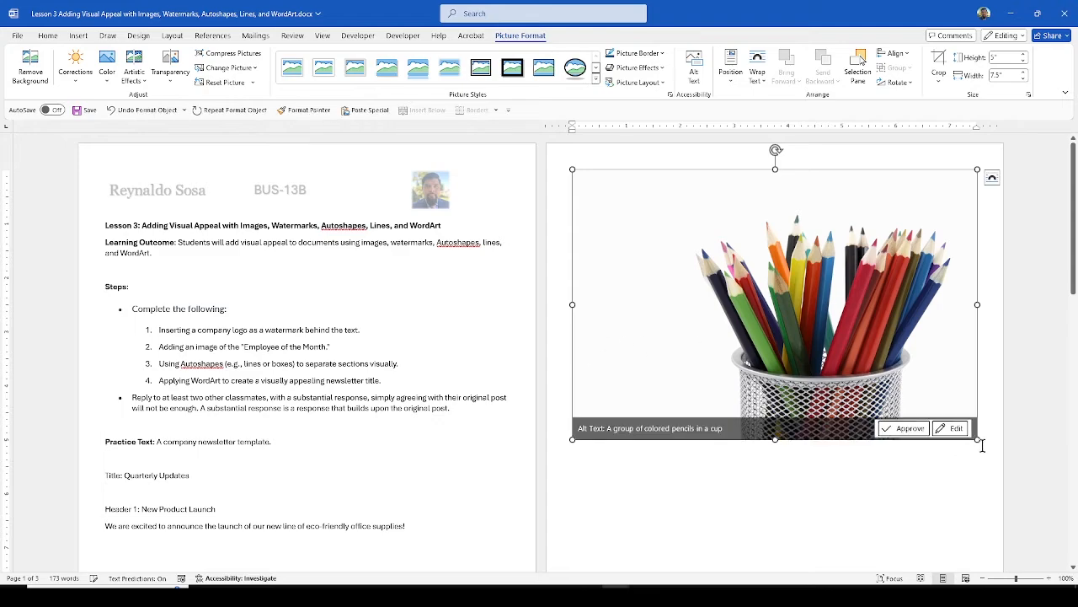
# - Shrink the pencil picture proportionally to 2.82" high by 4.23" wide
pyautogui.moveTo(977, 439); pyautogui.dragTo(789, 291)
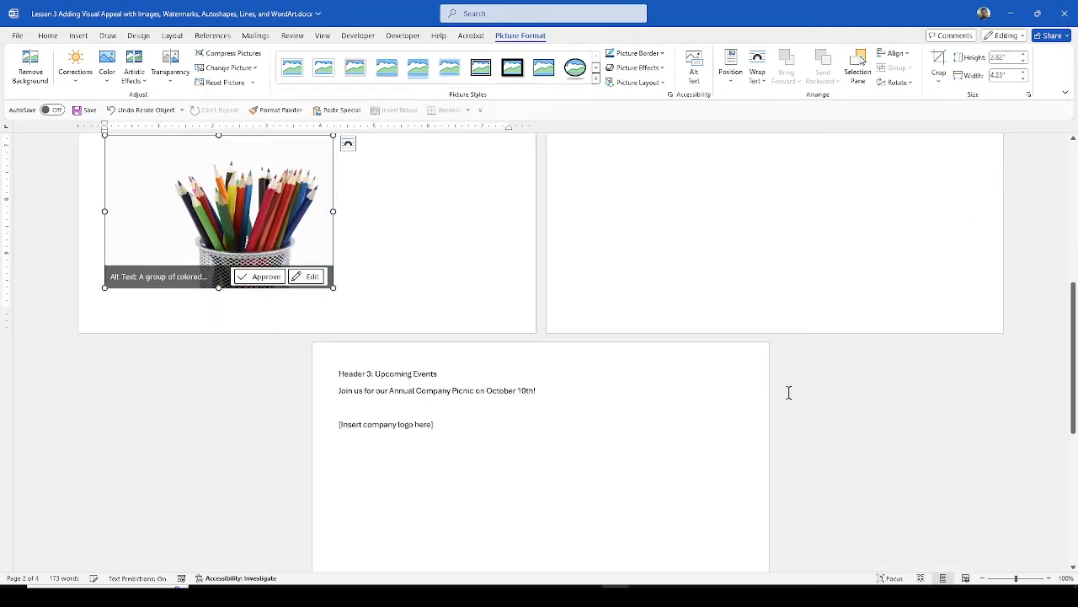
pyautogui.scroll(3, 463, 317)
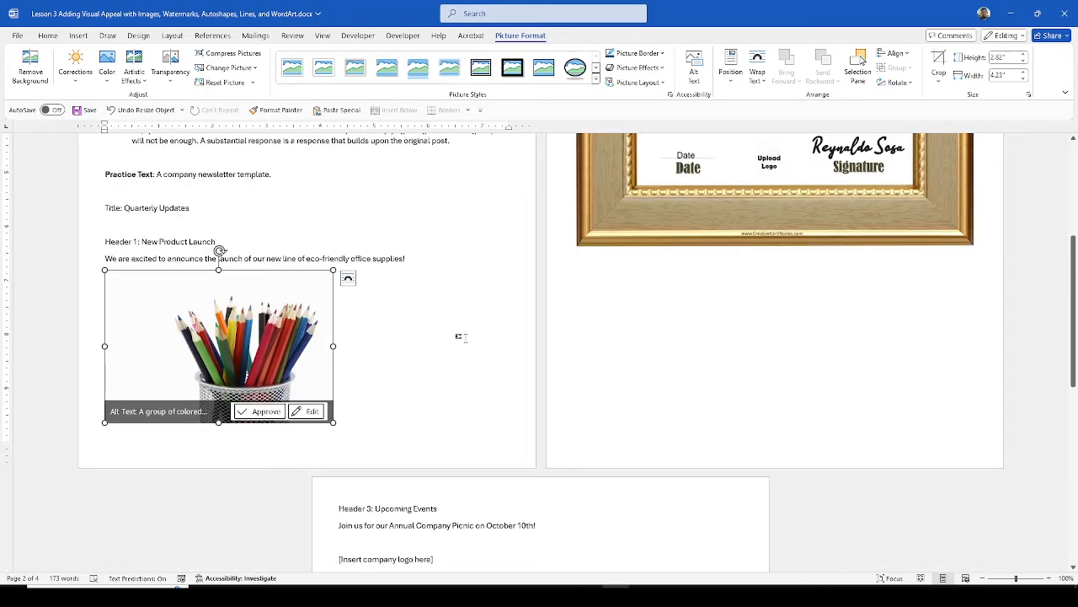
pyautogui.scroll(3, 462, 336)
pyautogui.scroll(2, 460, 334)
pyautogui.scroll(-3, 444, 334)
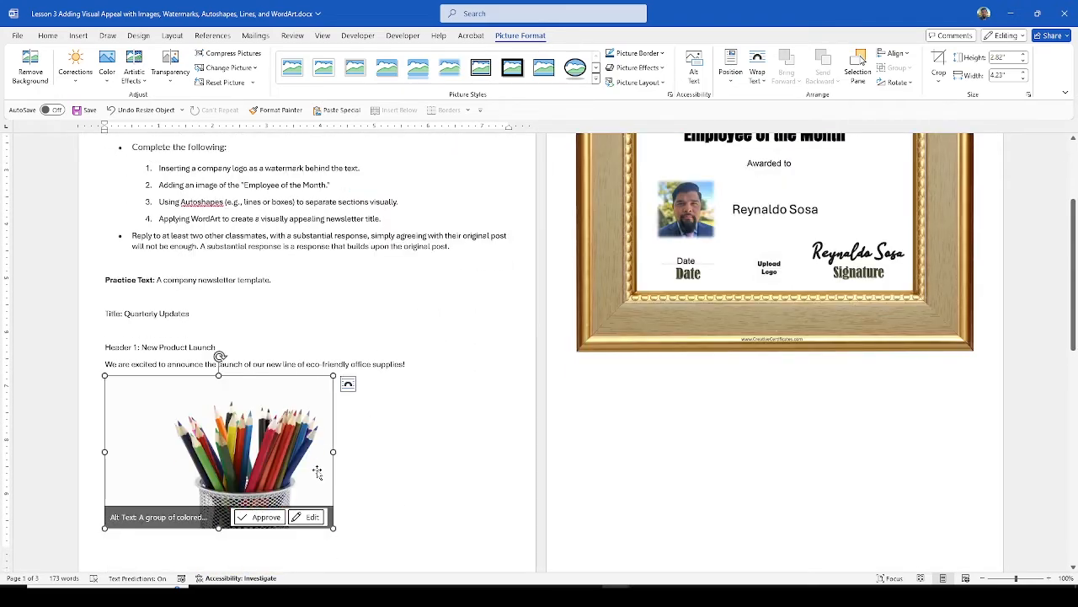
# - Shrink the pencil picture further to about 3.2" wide and place the cursor on the line below it
pyautogui.click(430, 470)
pyautogui.click(295, 529)
pyautogui.scroll(-2, 269, 534)
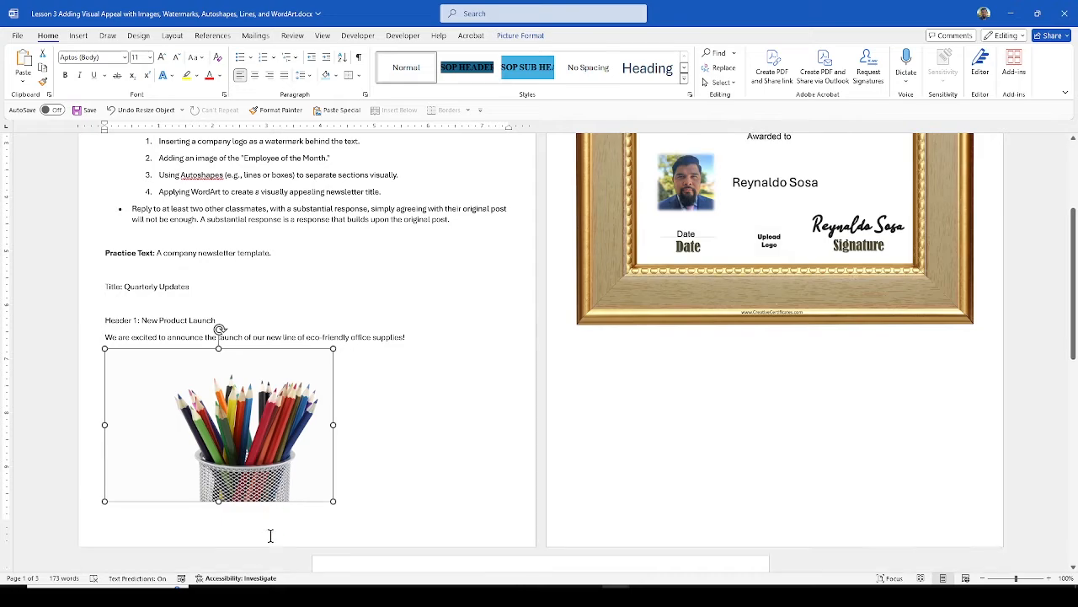
pyautogui.scroll(4, 596, 440)
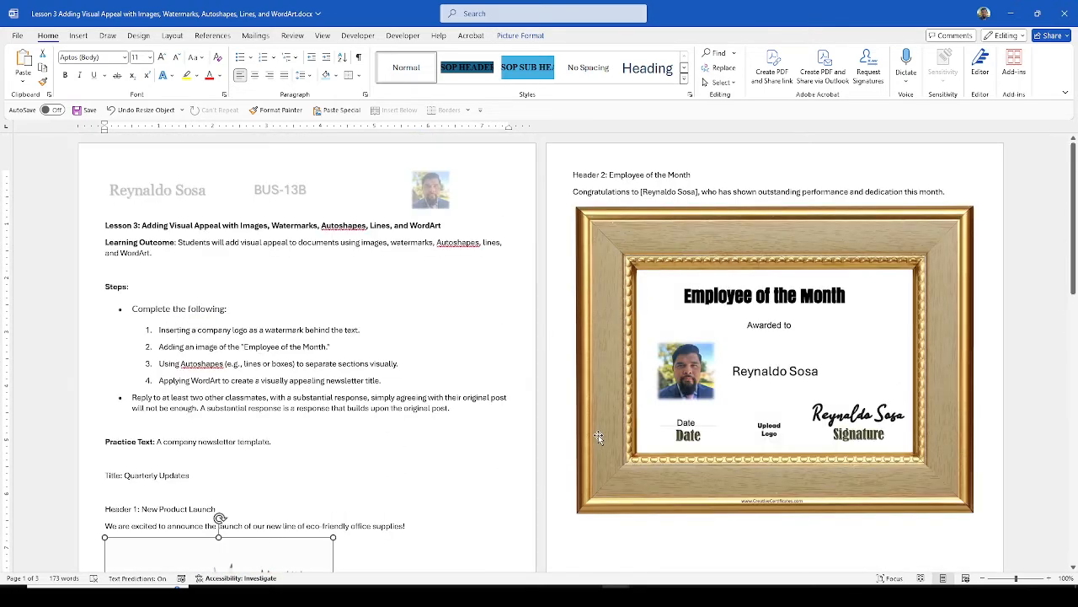
pyautogui.scroll(-2, 598, 435)
pyautogui.moveTo(335, 529); pyautogui.dragTo(279, 489)
pyautogui.click(214, 506)
pyautogui.scroll(-2, 363, 517)
pyautogui.scroll(1, 355, 497)
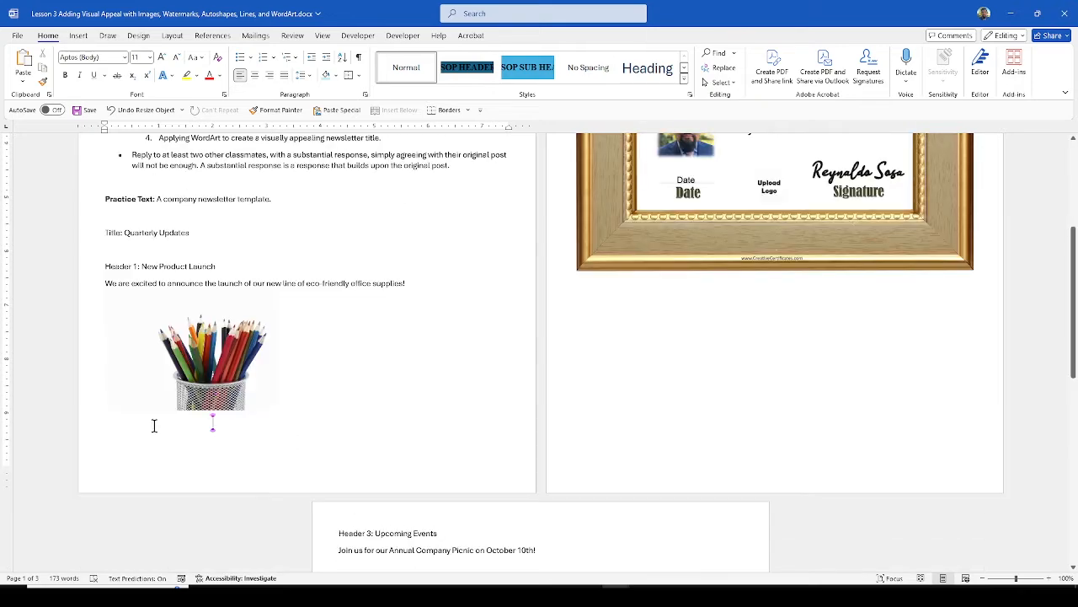
# - Try to remove the page break below the pencil picture
pyautogui.doubleClick(155, 426)
pyautogui.click(291, 442)
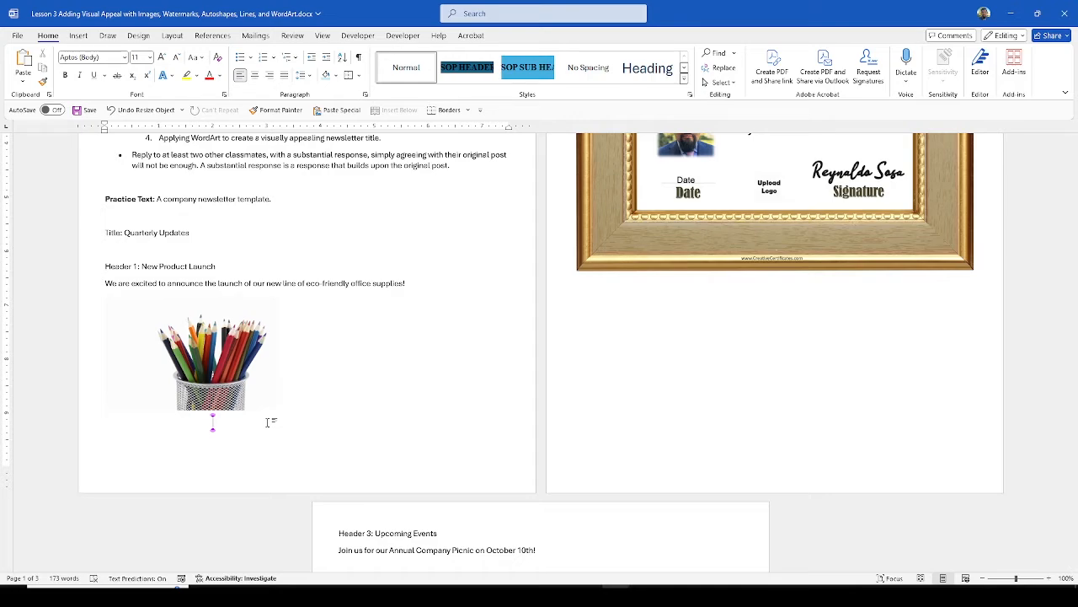
pyautogui.press('BackSpace')
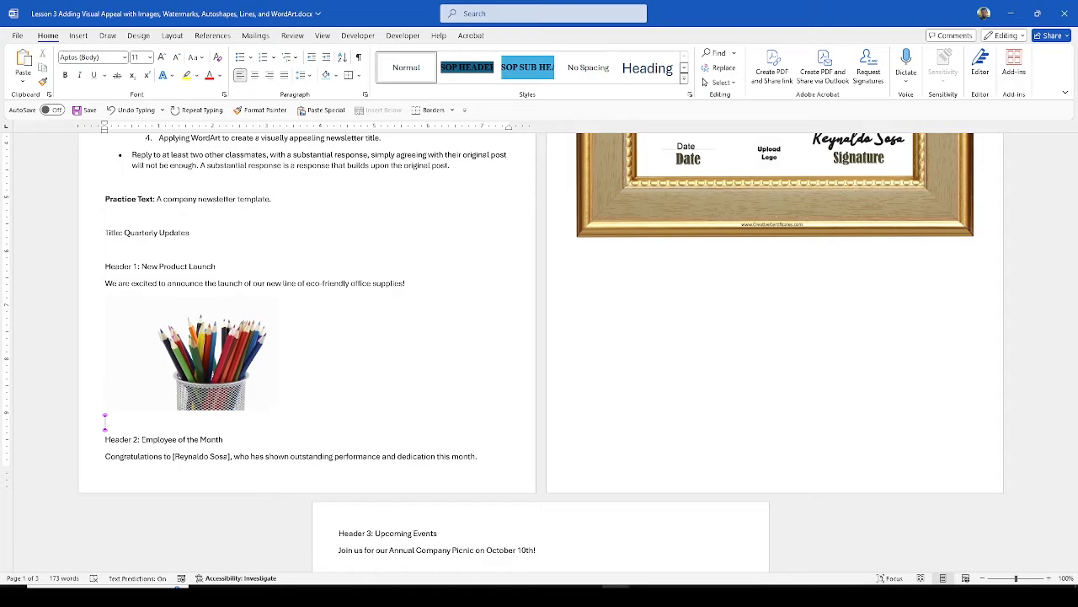
pyautogui.click(225, 370)
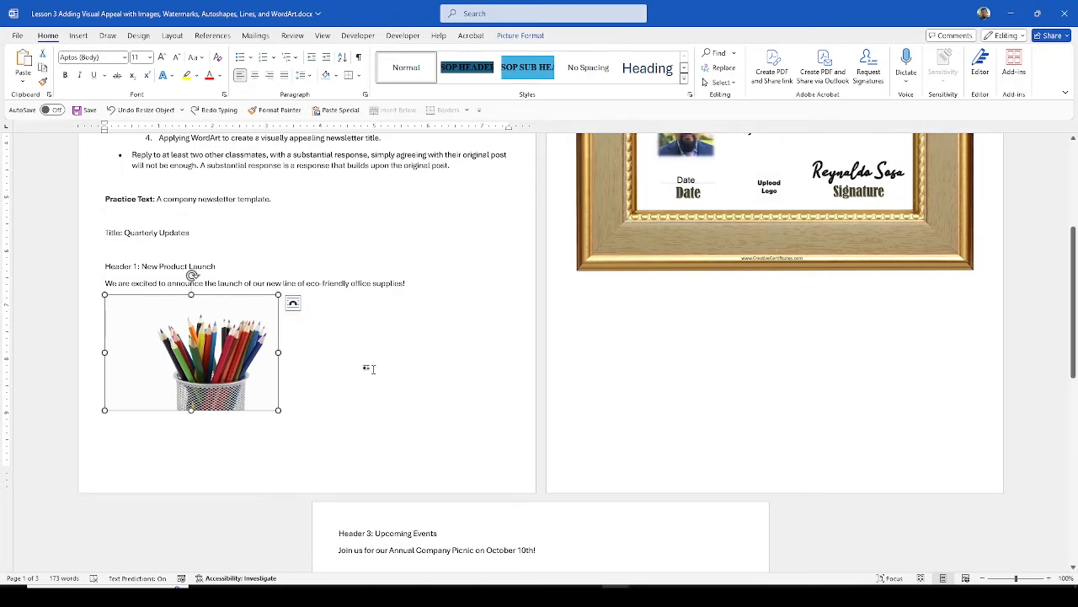
pyautogui.click(438, 373)
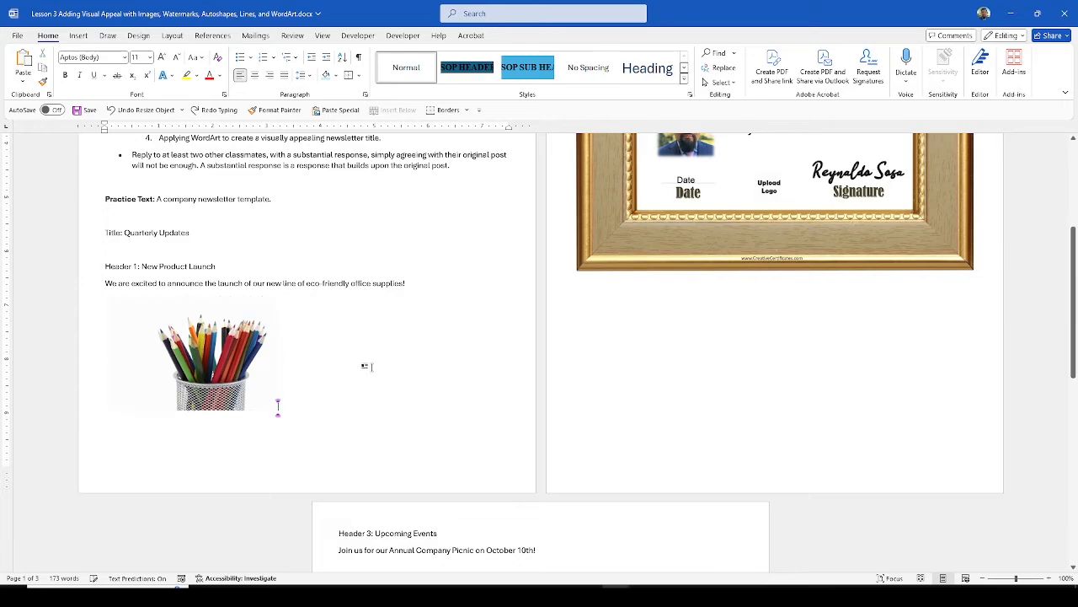
pyautogui.scroll(2, 258, 312)
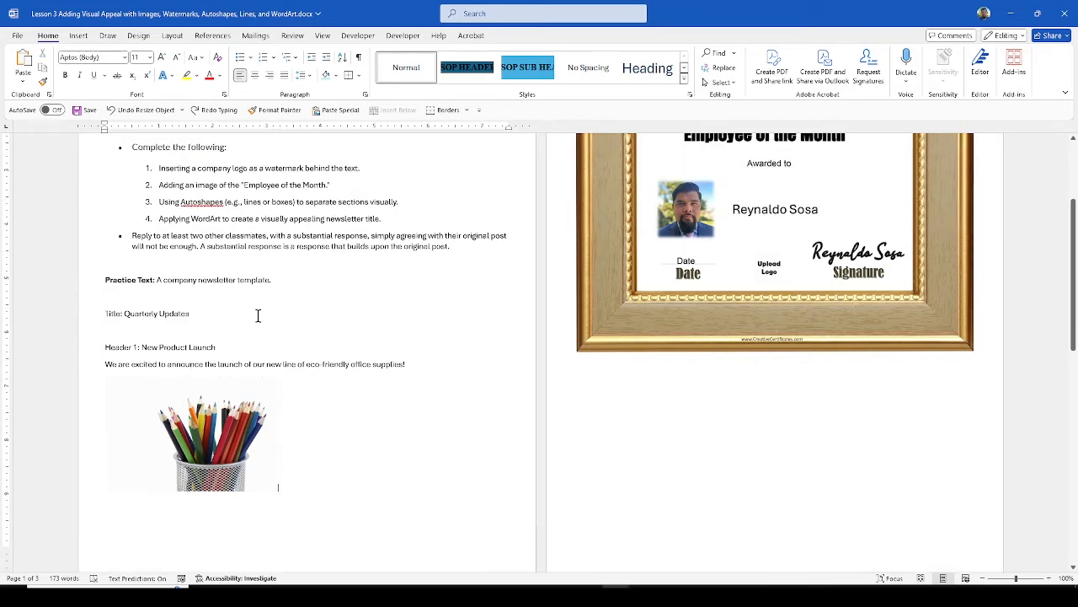
# - Search online pictures for "Company Picnic" and insert the blue-blanket food picture below the Annual Company Picnic line on page 3
pyautogui.scroll(-5, 436, 388)
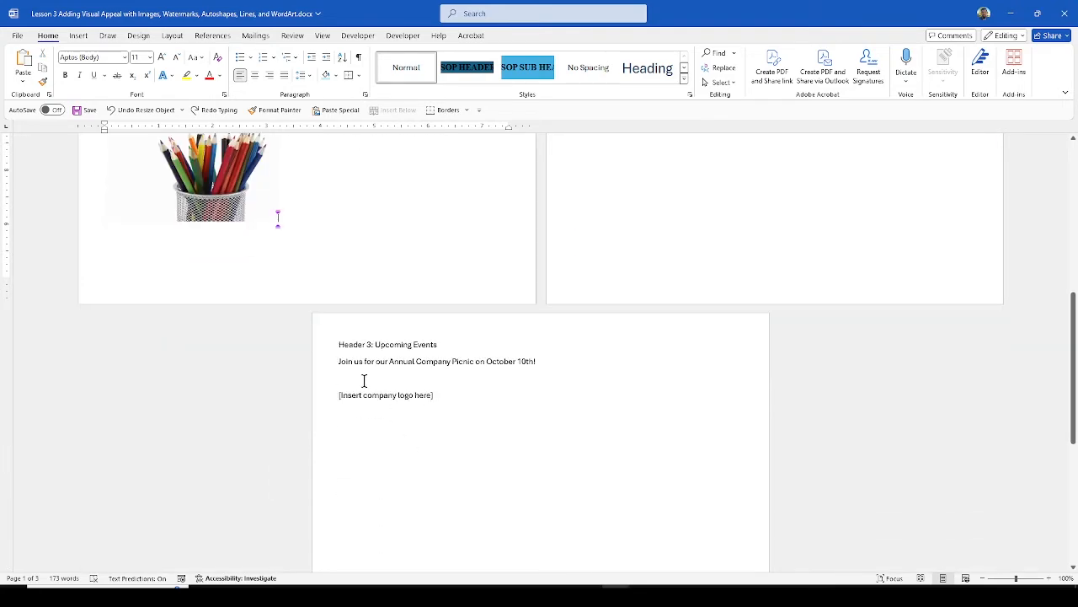
pyautogui.click(514, 385)
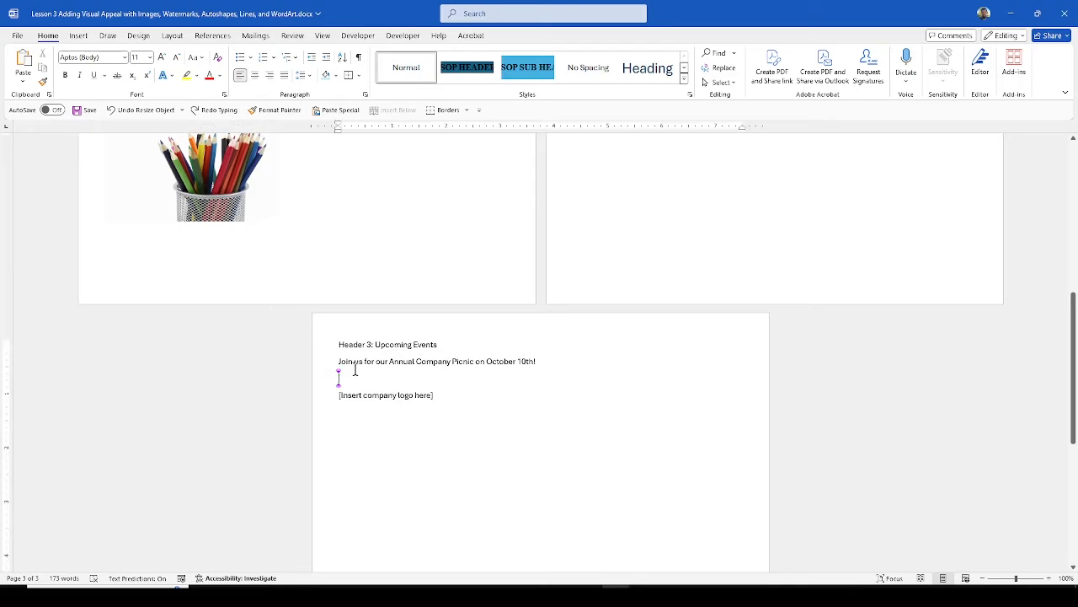
pyautogui.click(78, 36)
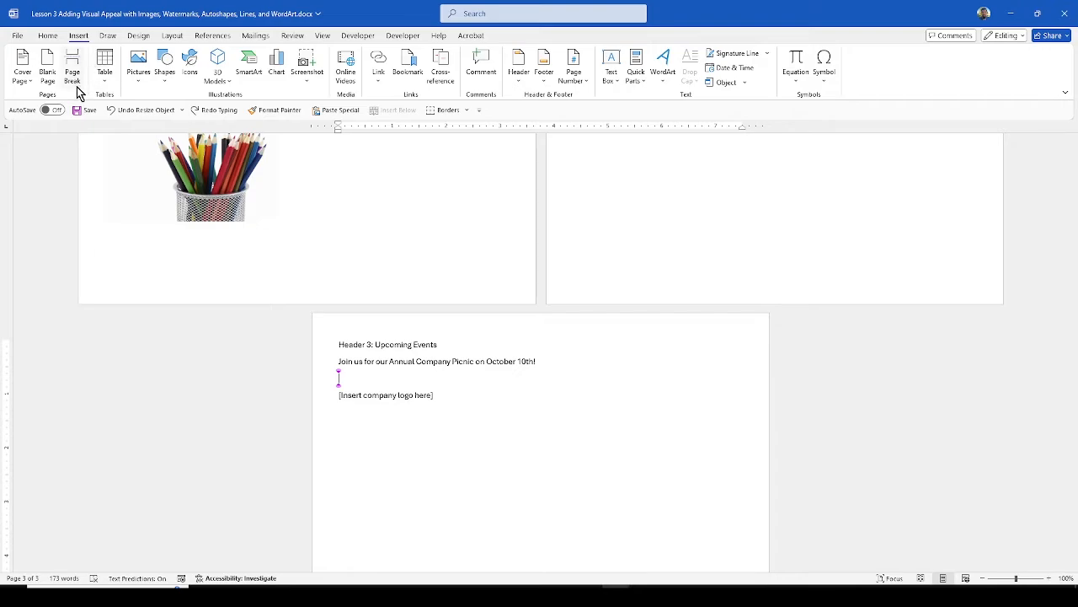
pyautogui.click(141, 86)
pyautogui.click(179, 160)
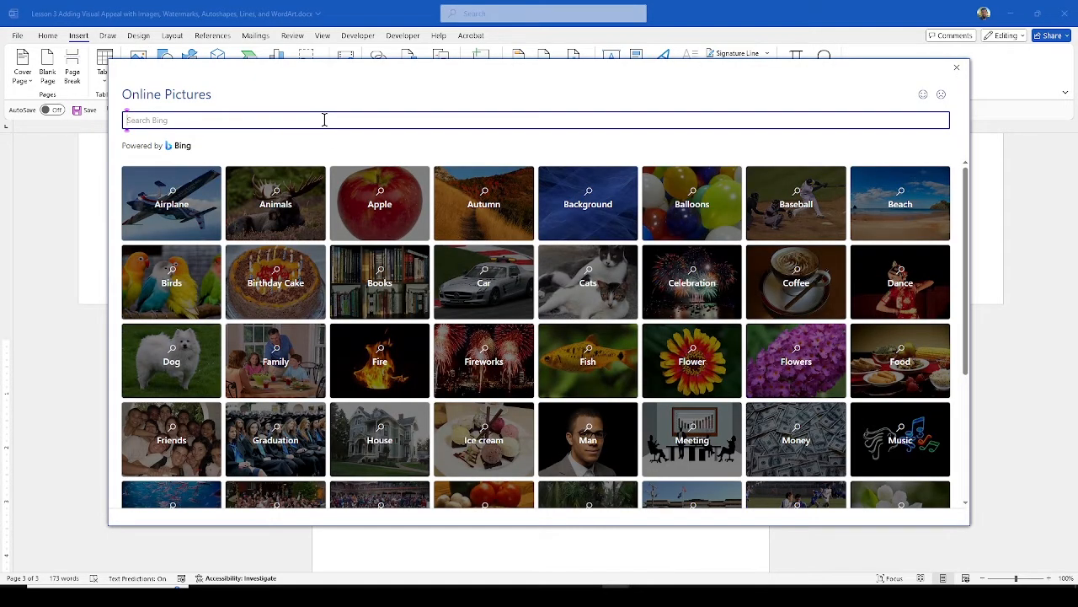
pyautogui.write('Company Picnic')
pyautogui.press('Return')
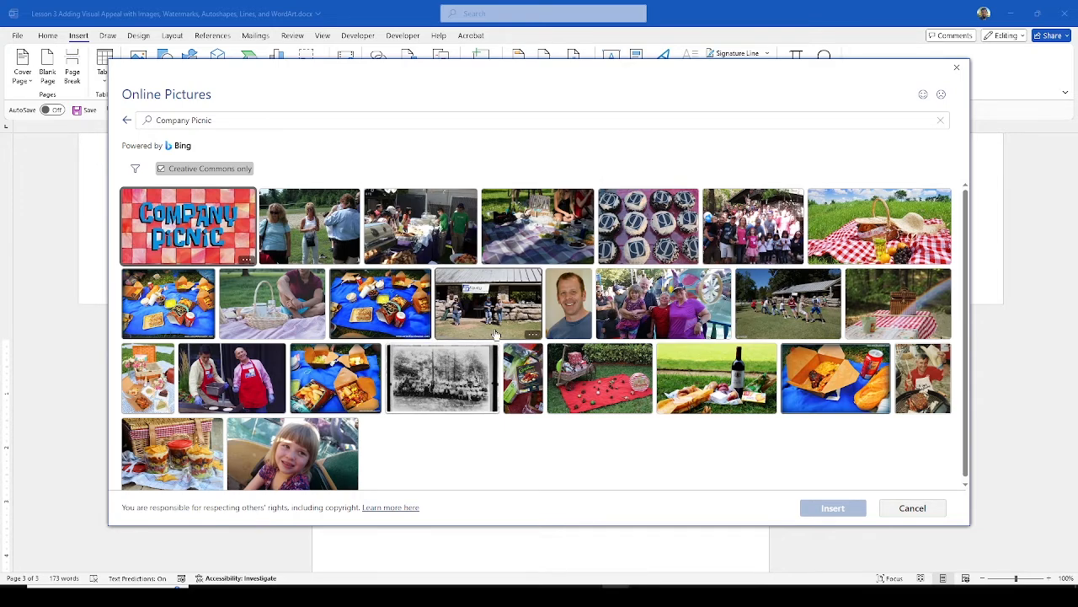
pyautogui.click(385, 298)
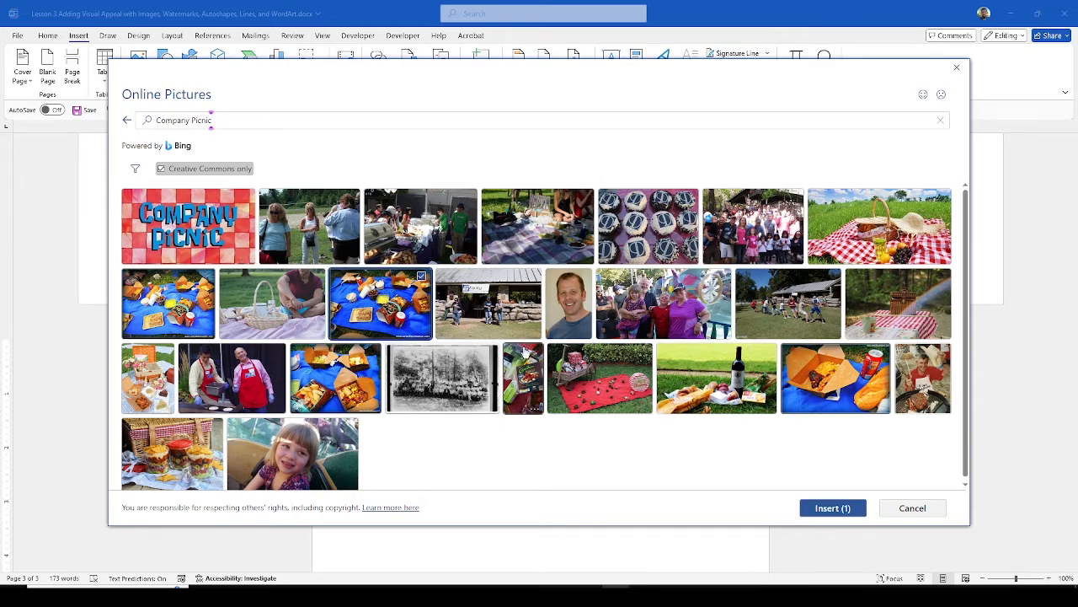
pyautogui.click(831, 508)
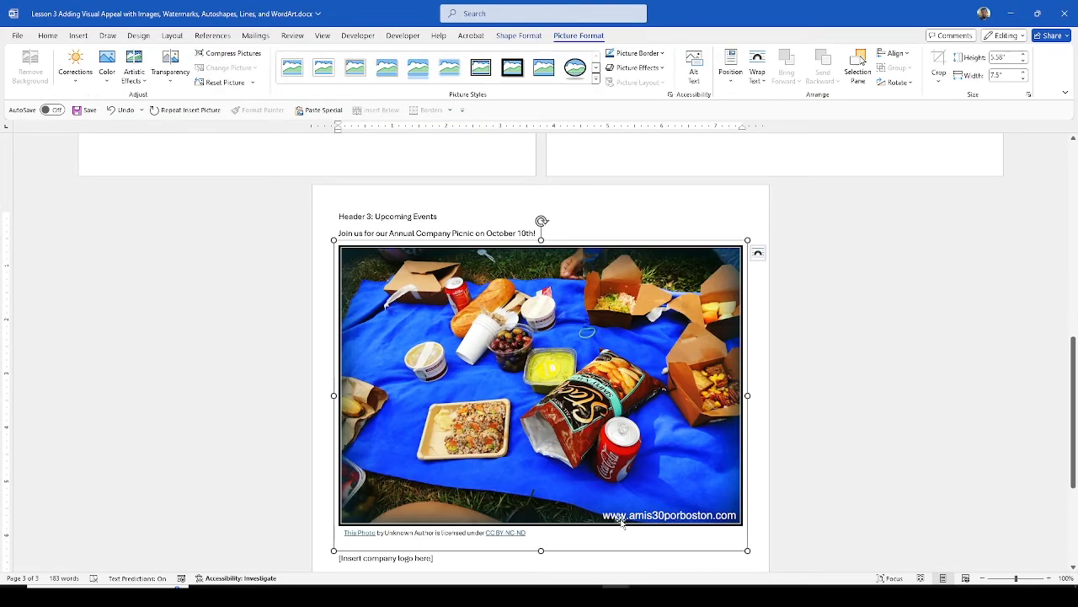
# - Delete the blue-blanket picnic picture together with its photo attribution box
pyautogui.click(551, 430)
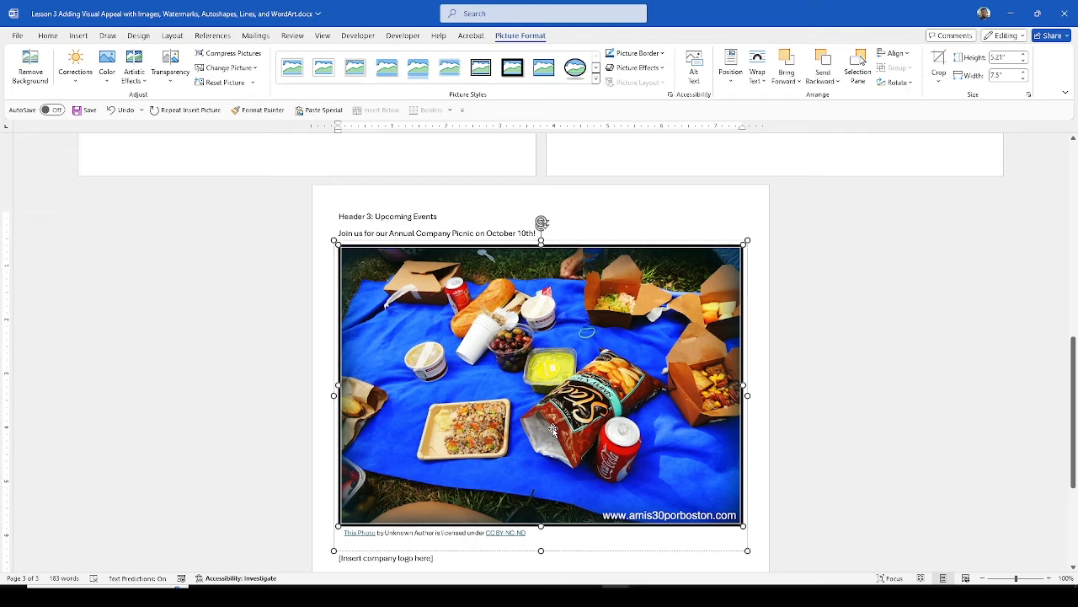
pyautogui.press('Delete')
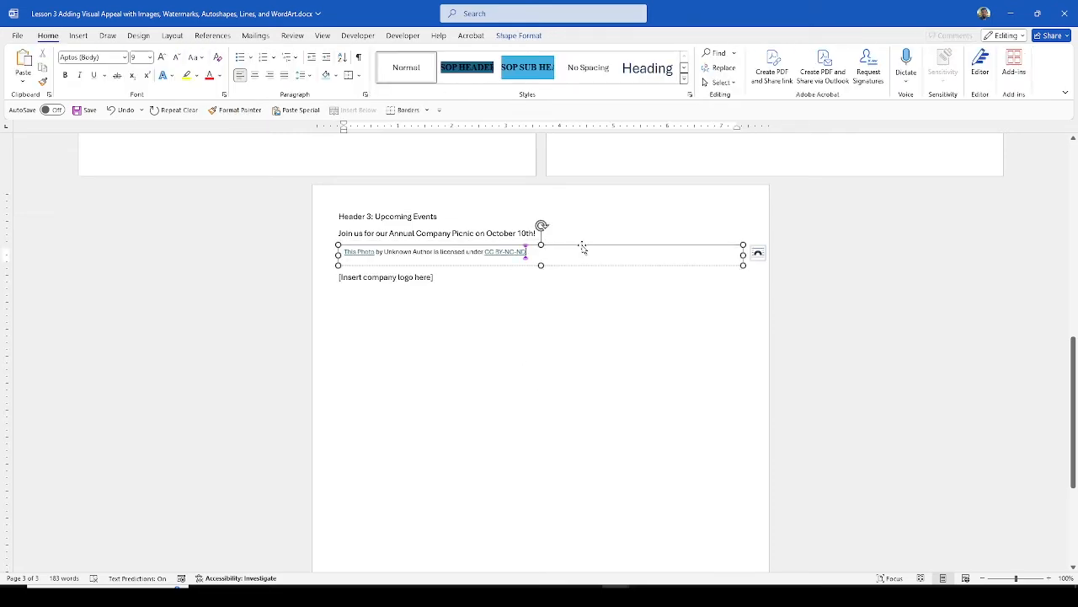
pyautogui.press('Delete')
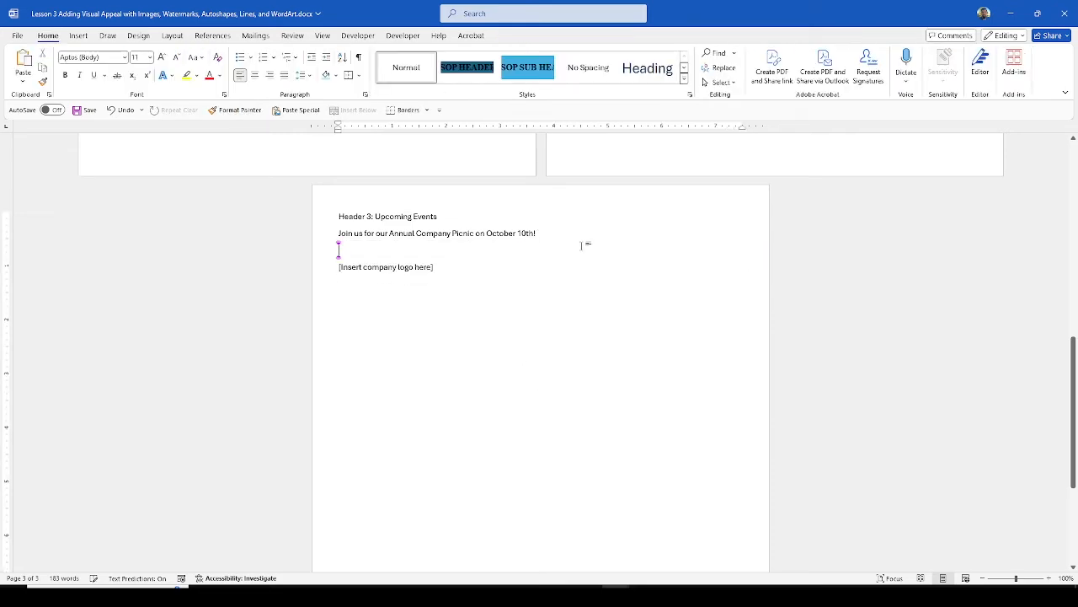
# - Try inserting the blue-blanket picture from another "Company Picnic" online search below the picnic line, and undo the insertion
pyautogui.click(78, 35)
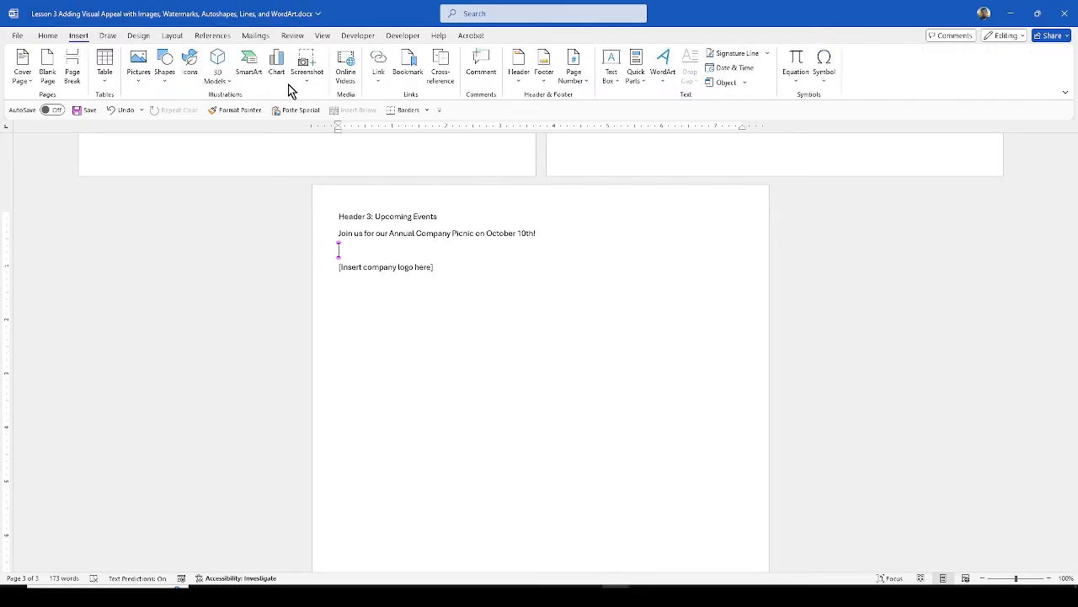
pyautogui.click(166, 73)
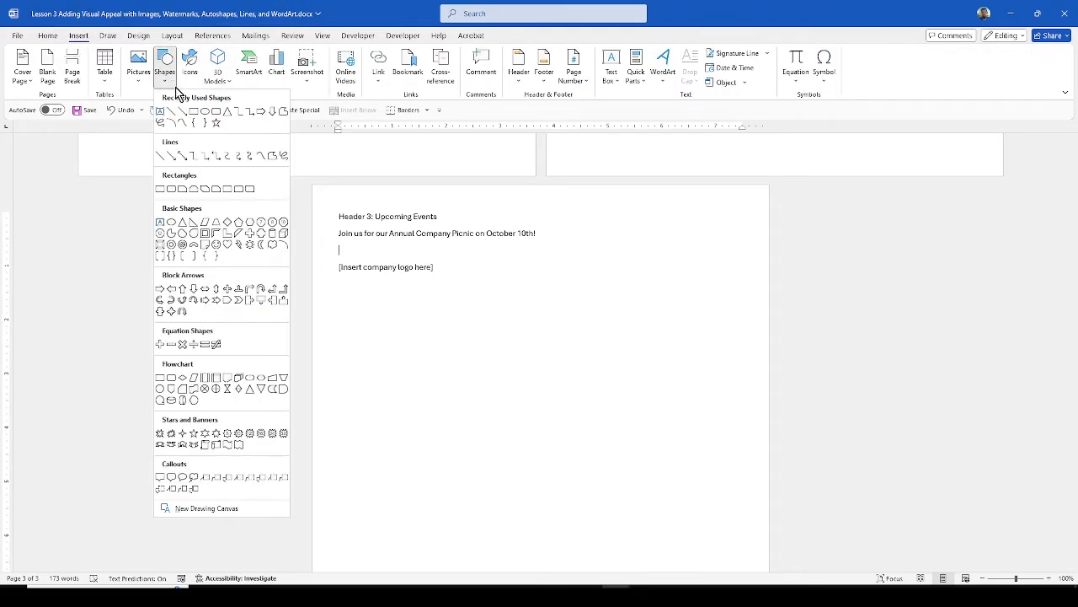
pyautogui.click(138, 82)
pyautogui.click(181, 161)
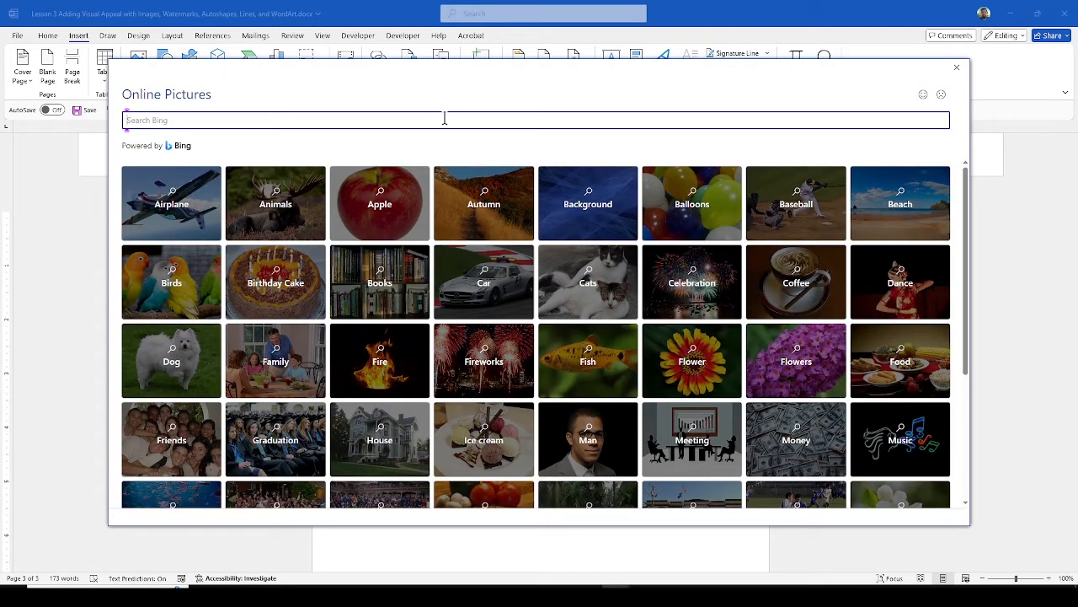
pyautogui.write('Company Picnic')
pyautogui.press('Return')
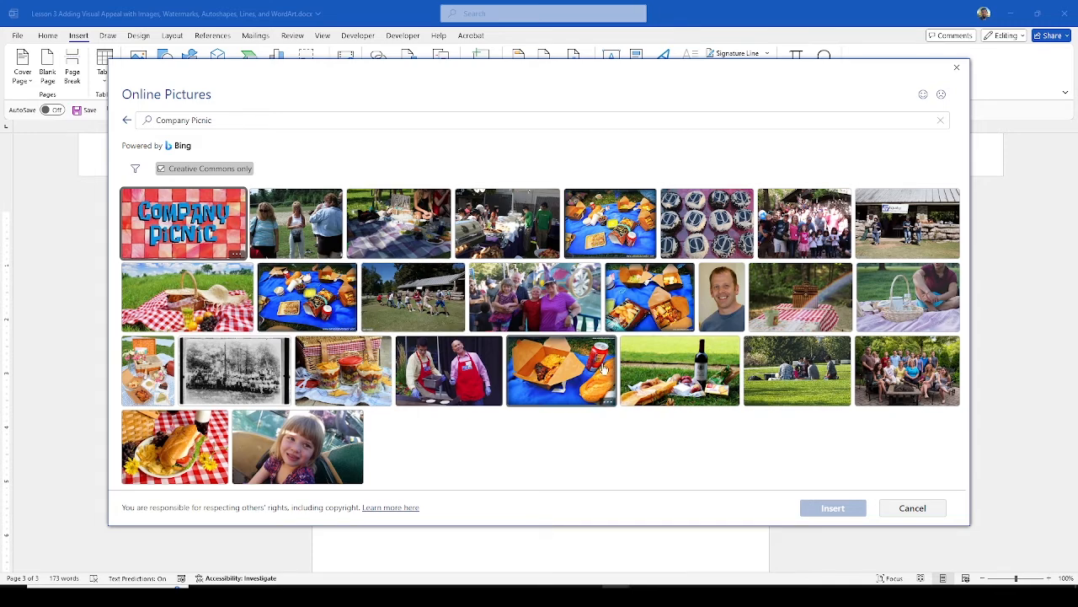
pyautogui.click(328, 313)
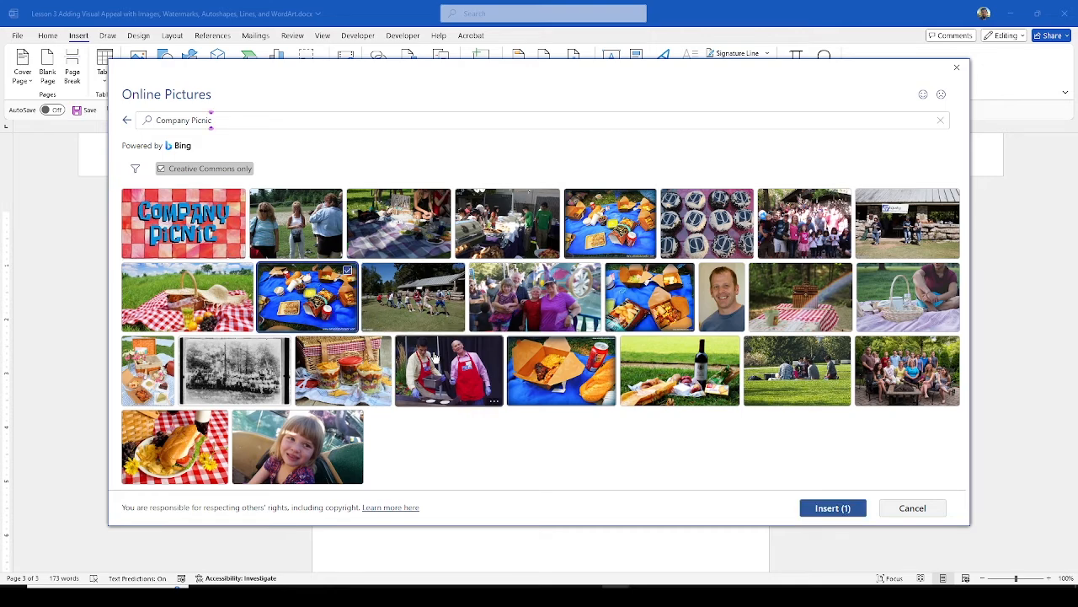
pyautogui.click(832, 508)
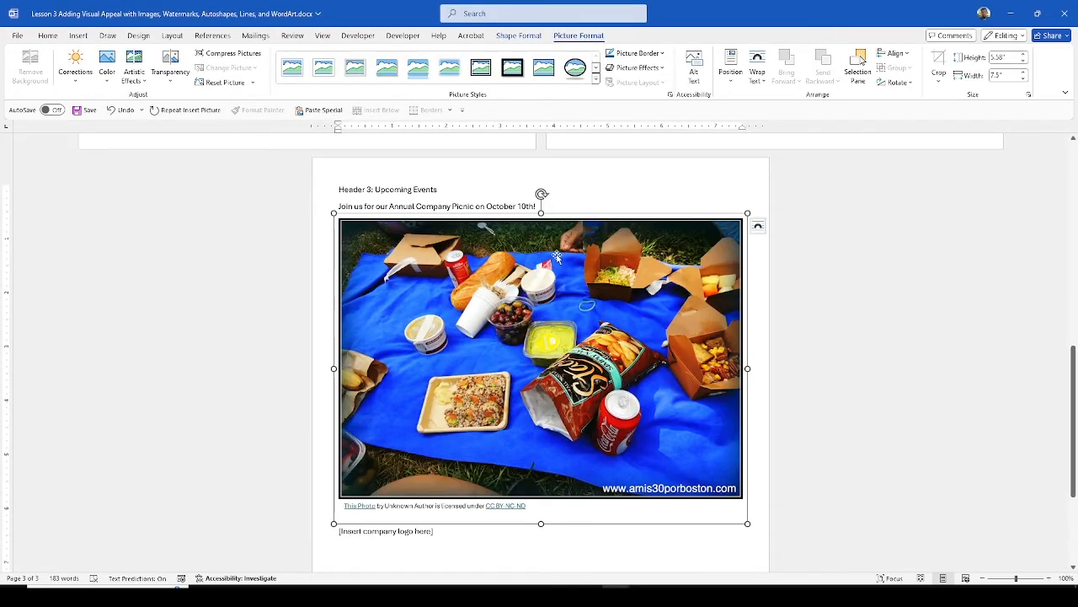
pyautogui.hotkey('ctrl', 'z')
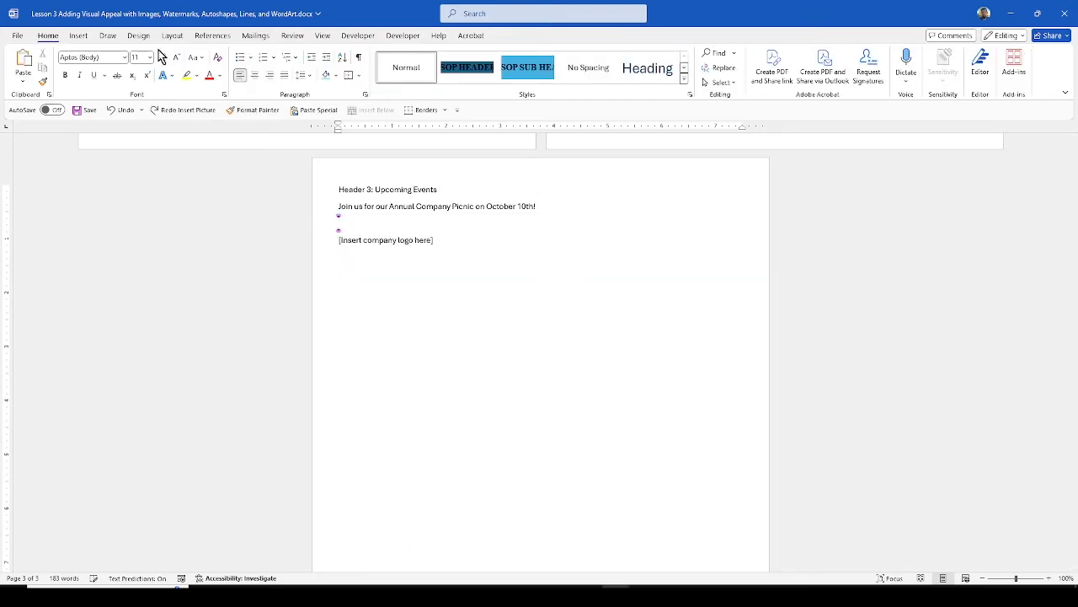
# - Search online pictures for "Company Pictures" for the blank line below the picnic announcement
pyautogui.click(78, 36)
pyautogui.click(139, 74)
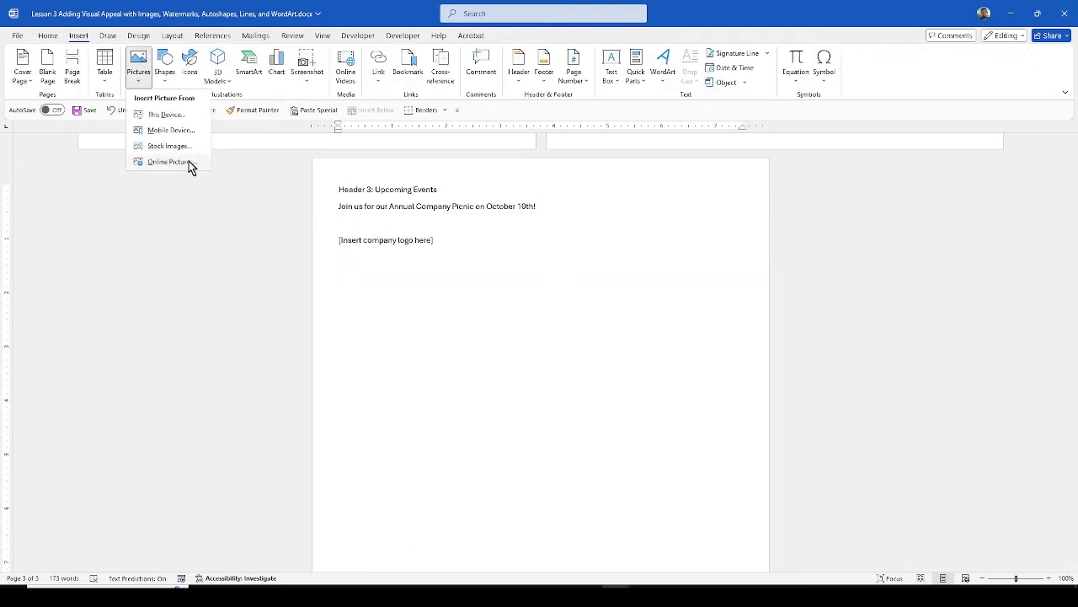
pyautogui.click(191, 163)
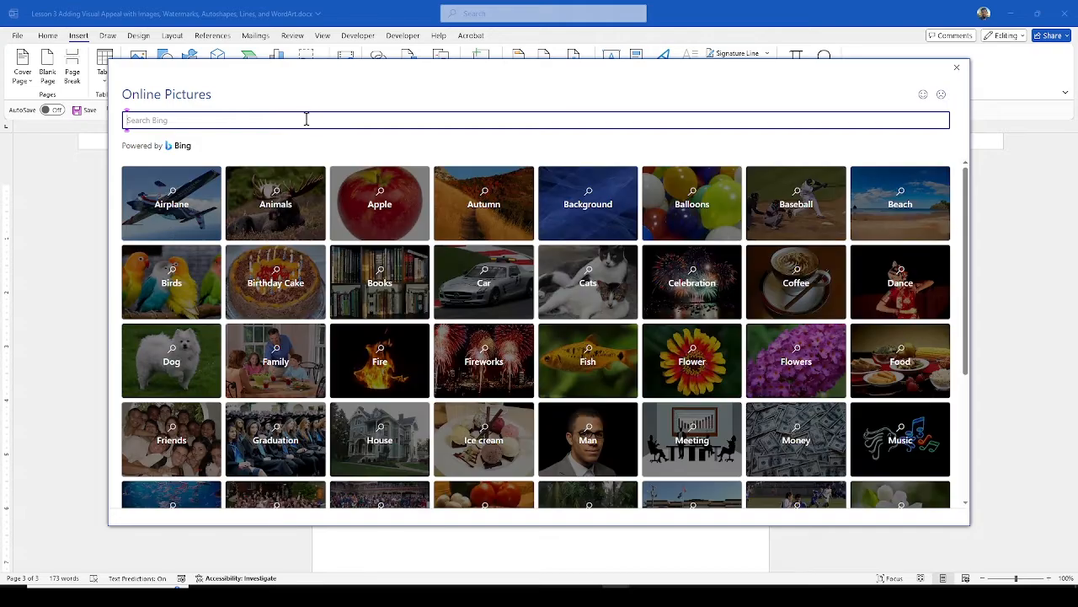
pyautogui.write('Company Pictures')
pyautogui.press('Return')
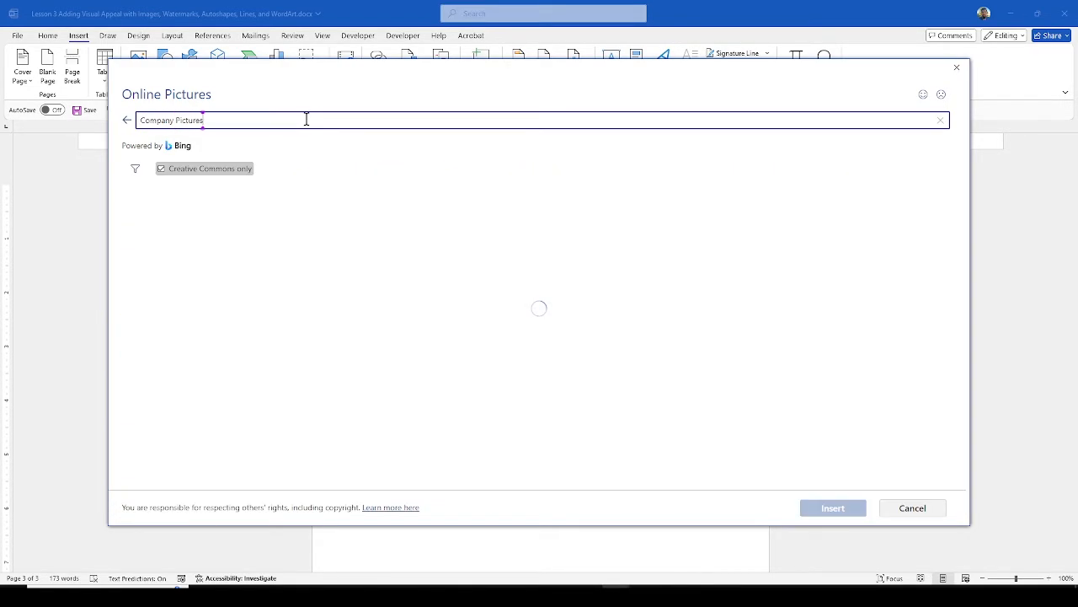
# - Change the picture search to "Picnic" and insert the lakeside picnic photo with the bicycles below the picnic announcement
pyautogui.moveTo(258, 120); pyautogui.dragTo(187, 116)
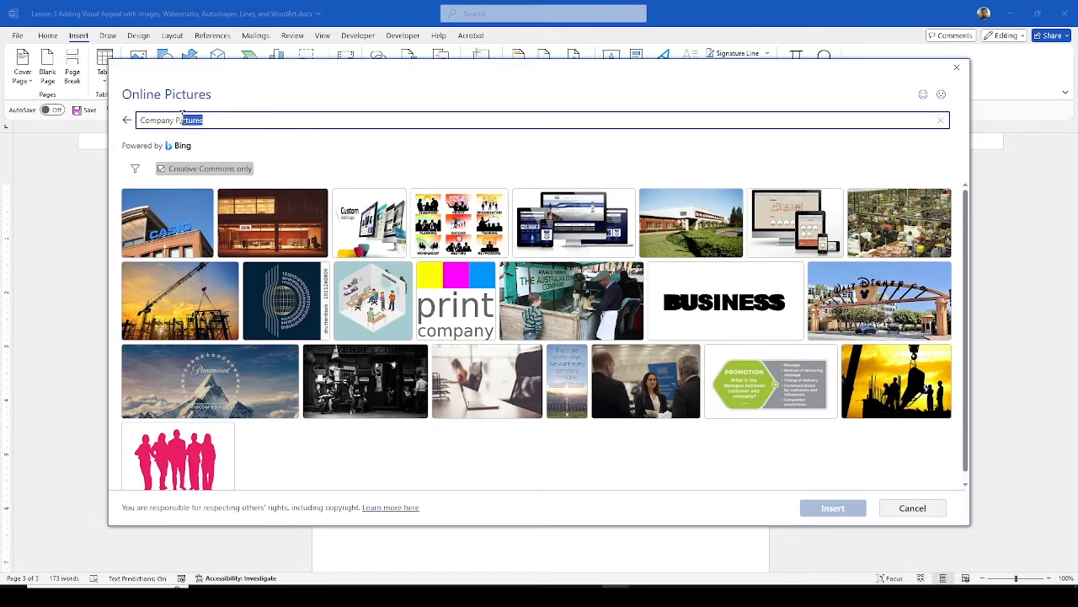
pyautogui.press('BackSpace')
pyautogui.press('BackSpace')
pyautogui.press('BackSpace')
pyautogui.press('BackSpace')
pyautogui.press('BackSpace')
pyautogui.press('BackSpace')
pyautogui.press('BackSpace')
pyautogui.press('BackSpace')
pyautogui.press('BackSpace')
pyautogui.press('BackSpace')
pyautogui.write('P')
pyautogui.press('Return')
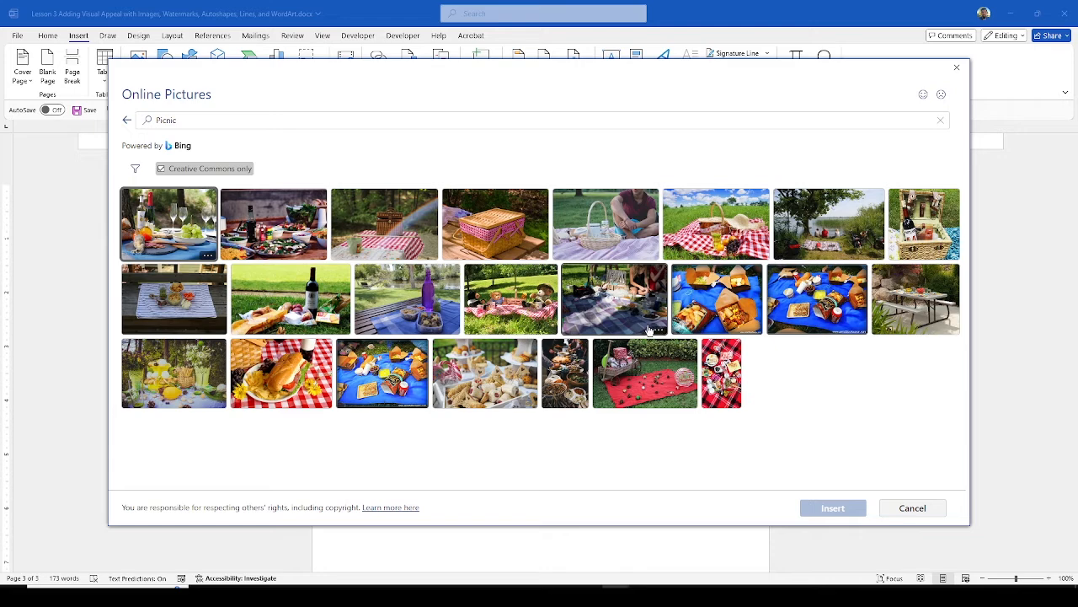
pyautogui.click(843, 243)
pyautogui.click(845, 506)
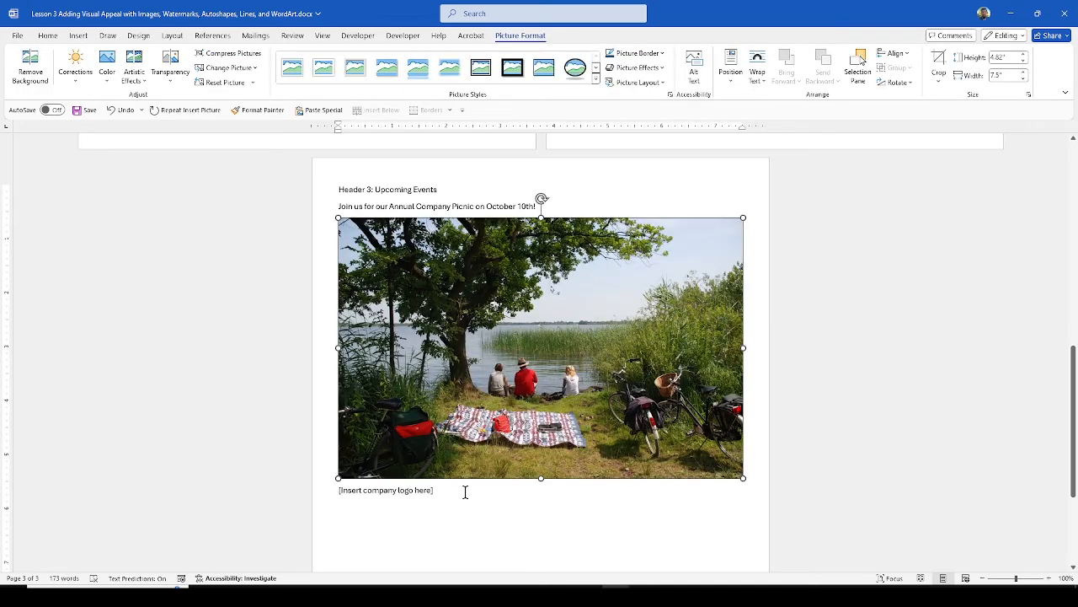
# - Place the cursor on the line below the "[Insert company logo here]" placeholder under the lakeside photo
pyautogui.click(465, 492)
pyautogui.click(404, 358)
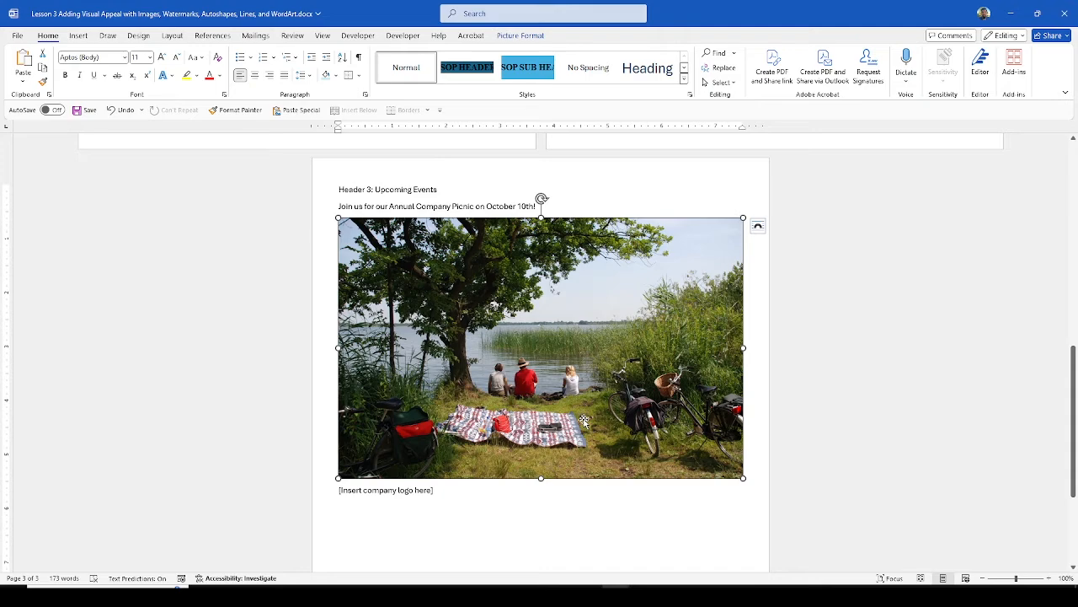
pyautogui.scroll(-3, 449, 474)
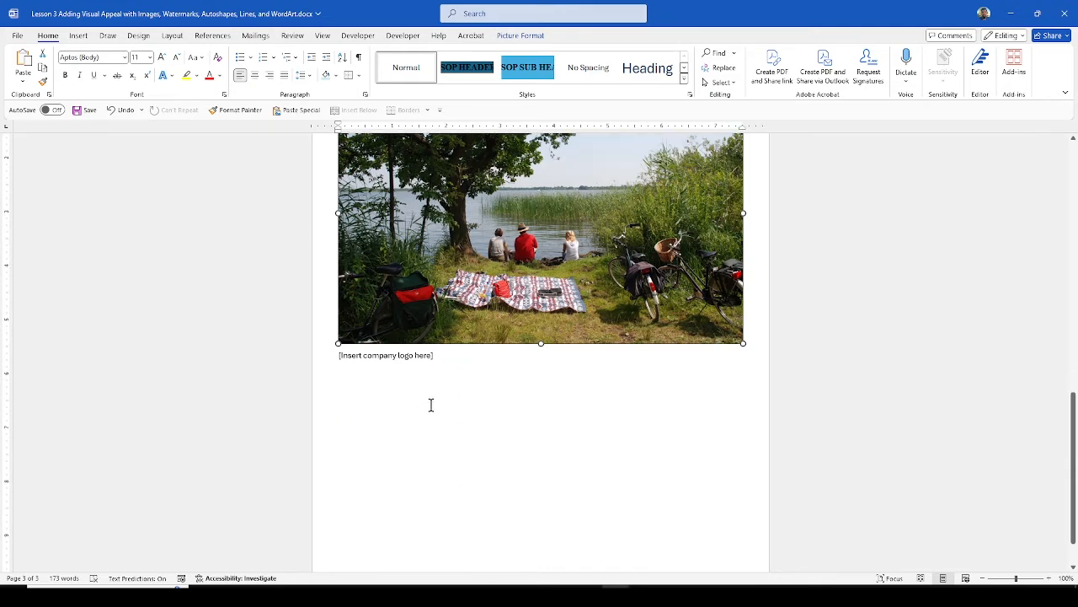
pyautogui.click(427, 376)
pyautogui.scroll(5, 432, 377)
pyautogui.scroll(-7, 432, 377)
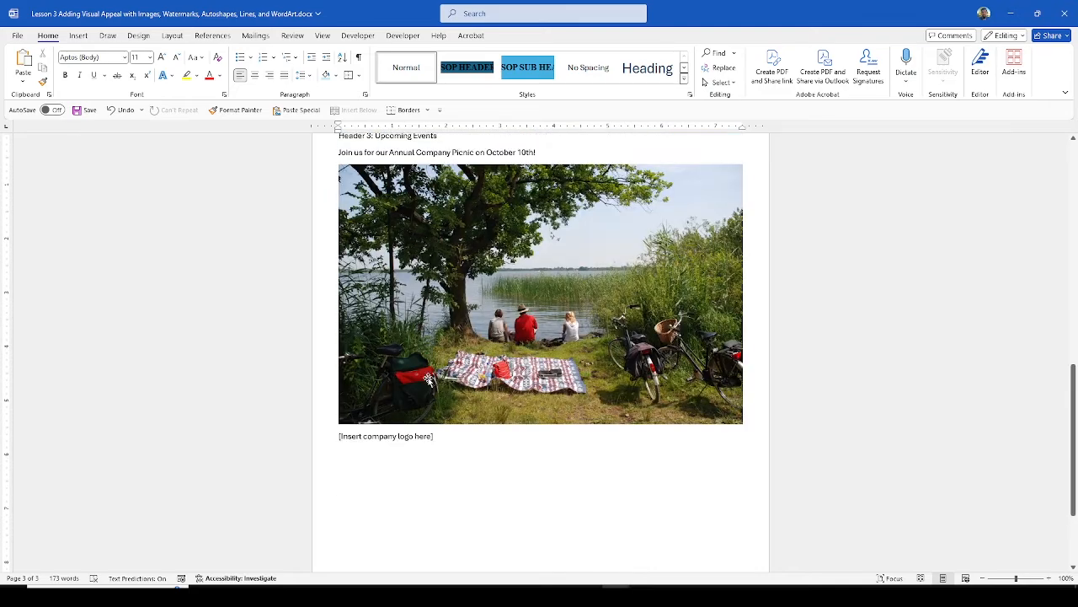
# - Search online pictures for "Lemoore College" to find a company logo, and close the search without inserting anything
pyautogui.click(79, 36)
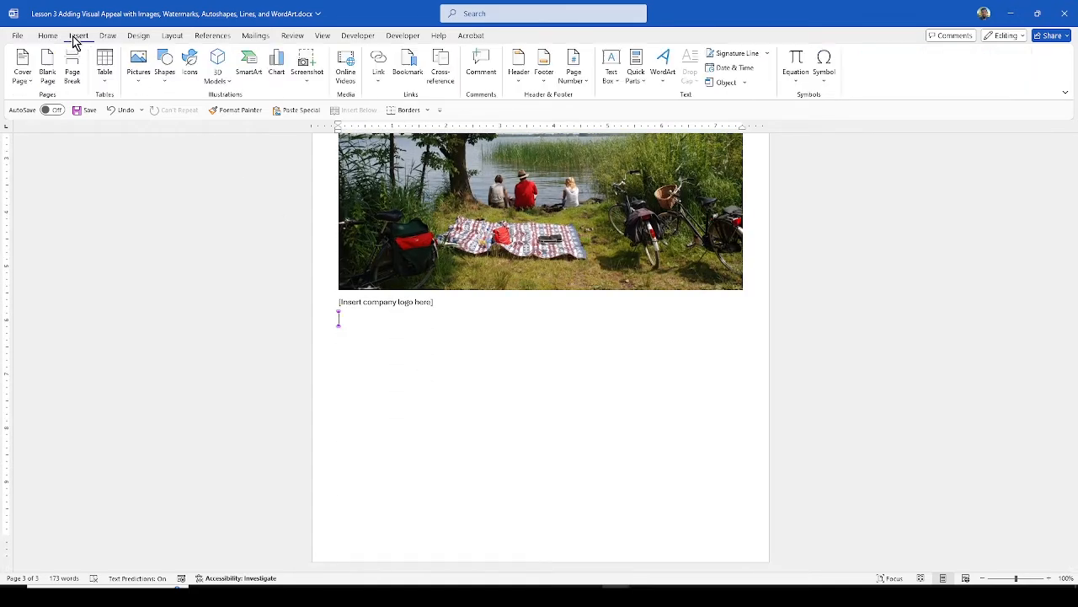
pyautogui.click(137, 77)
pyautogui.click(159, 161)
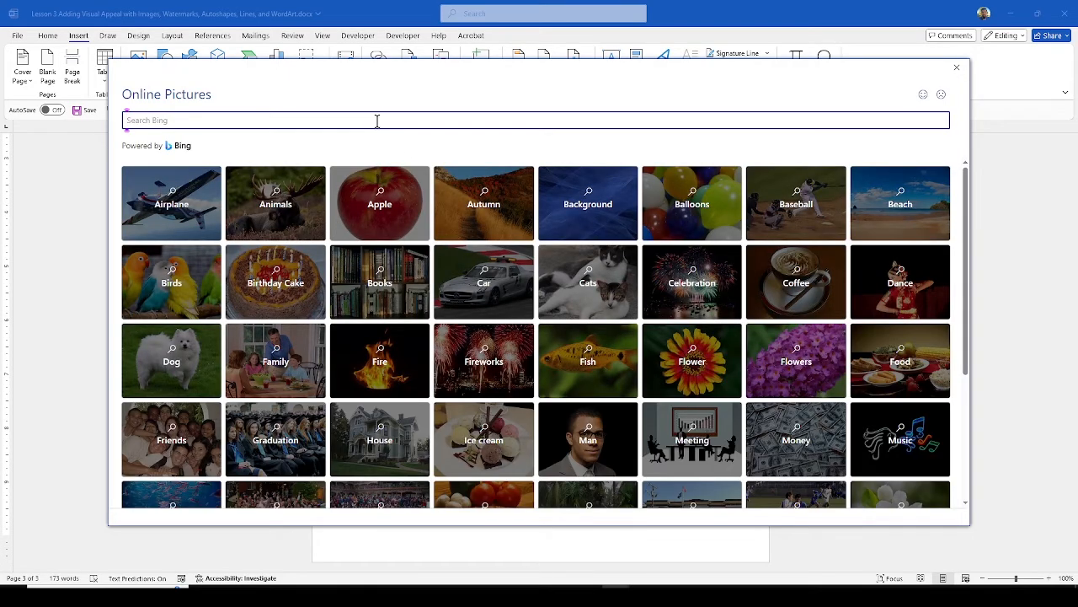
pyautogui.write('Le c')
pyautogui.write('ore College')
pyautogui.press('Return')
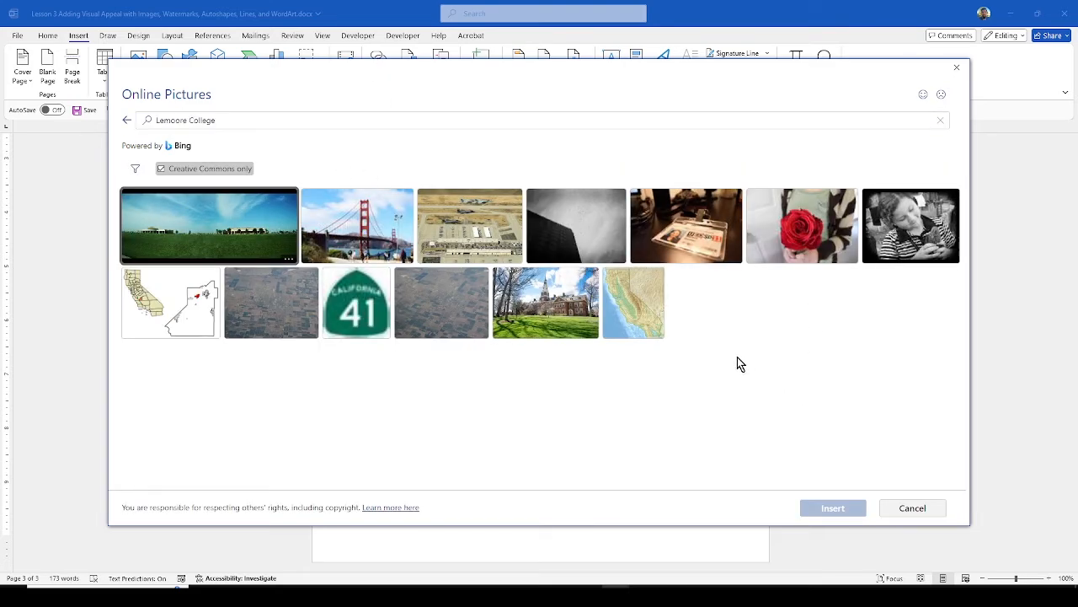
pyautogui.click(912, 508)
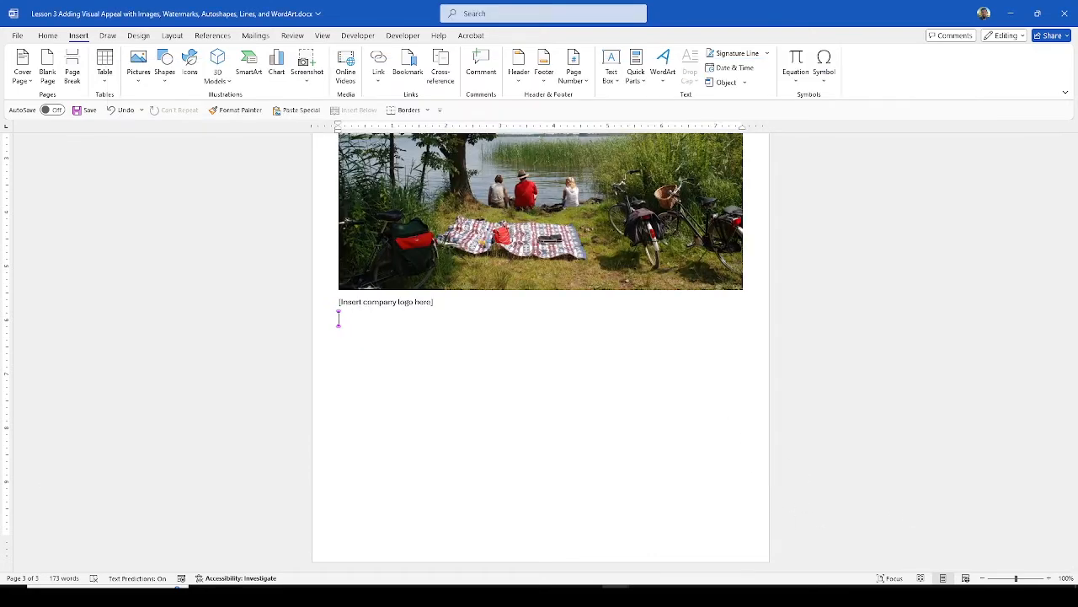
# - Switch to Chrome, search Google for "Lemoore College" in a new tab and show the image results
pyautogui.hotkey('alt', 'Tab')
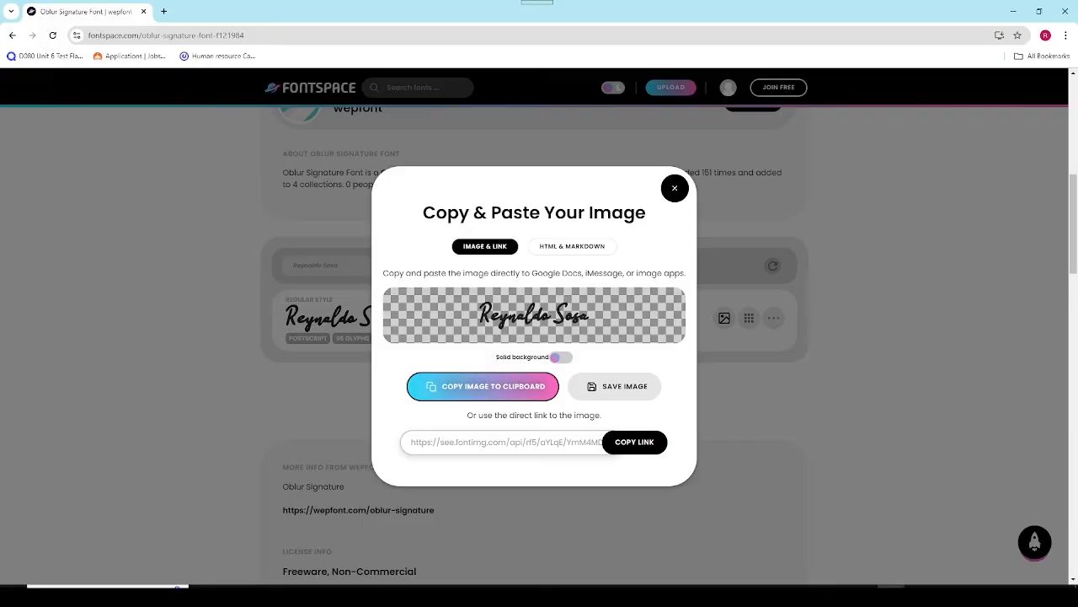
pyautogui.click(162, 11)
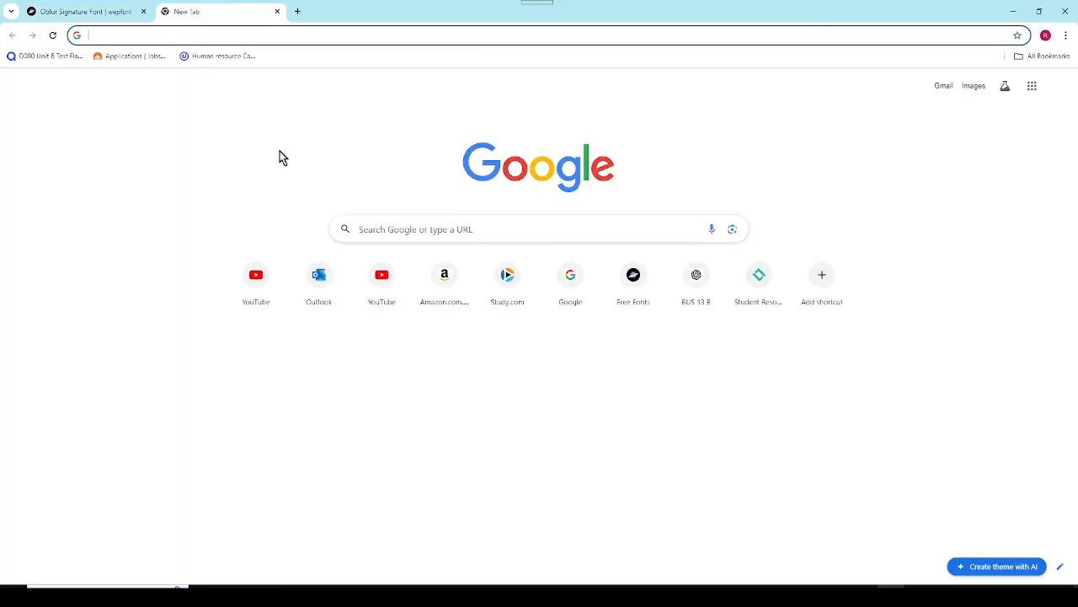
pyautogui.click(201, 35)
pyautogui.write('Lemoore Coll')
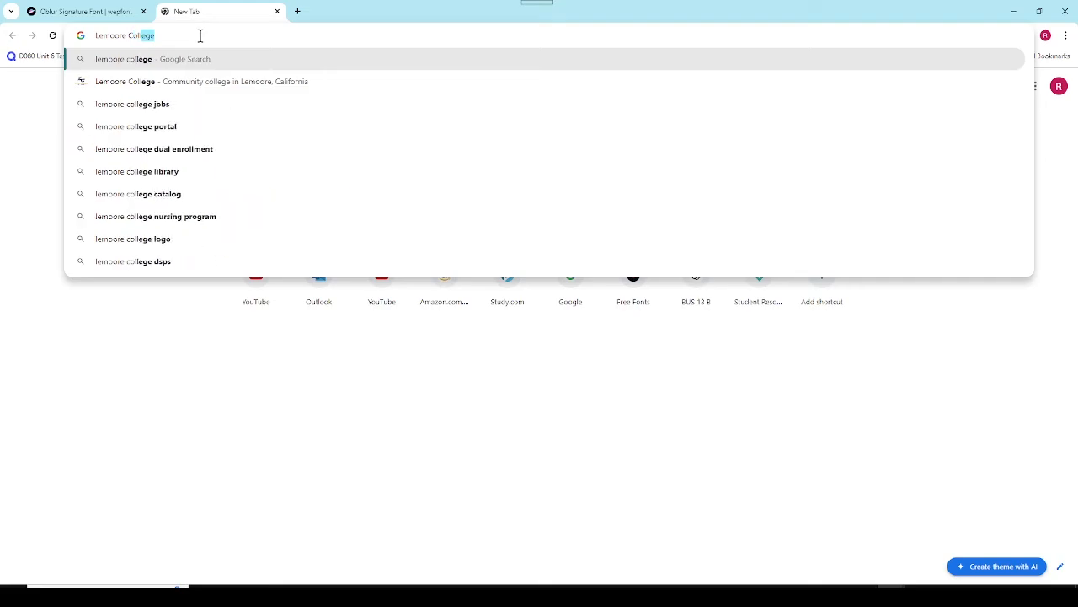
pyautogui.press('Return')
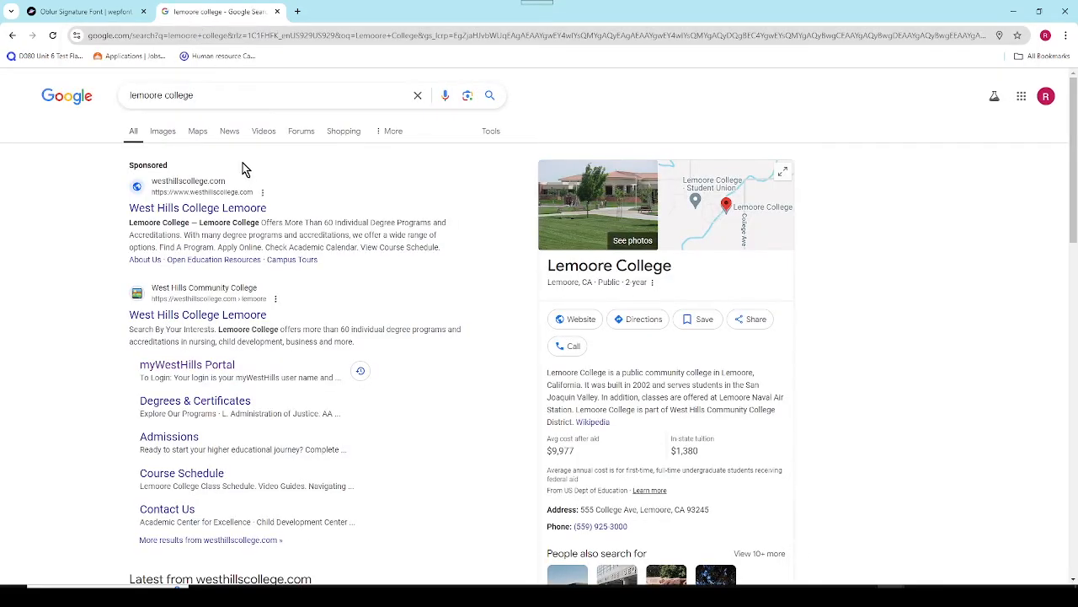
pyautogui.click(169, 132)
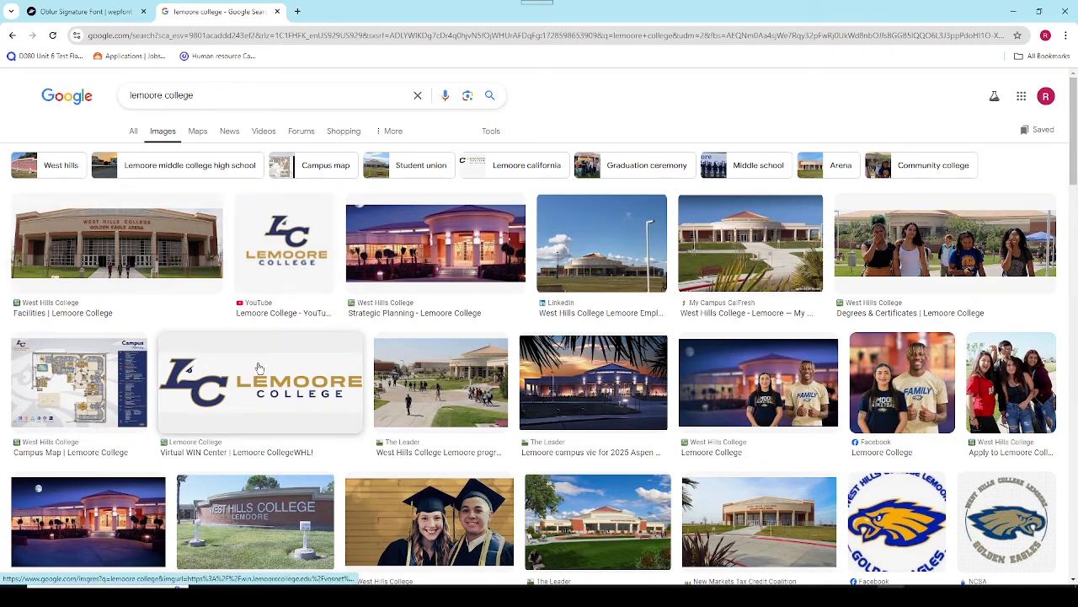
# - Copy the wide Lemoore College logo from the image results, return to Word and paste it as a picture below the company logo placeholder
pyautogui.rightClick(266, 393)
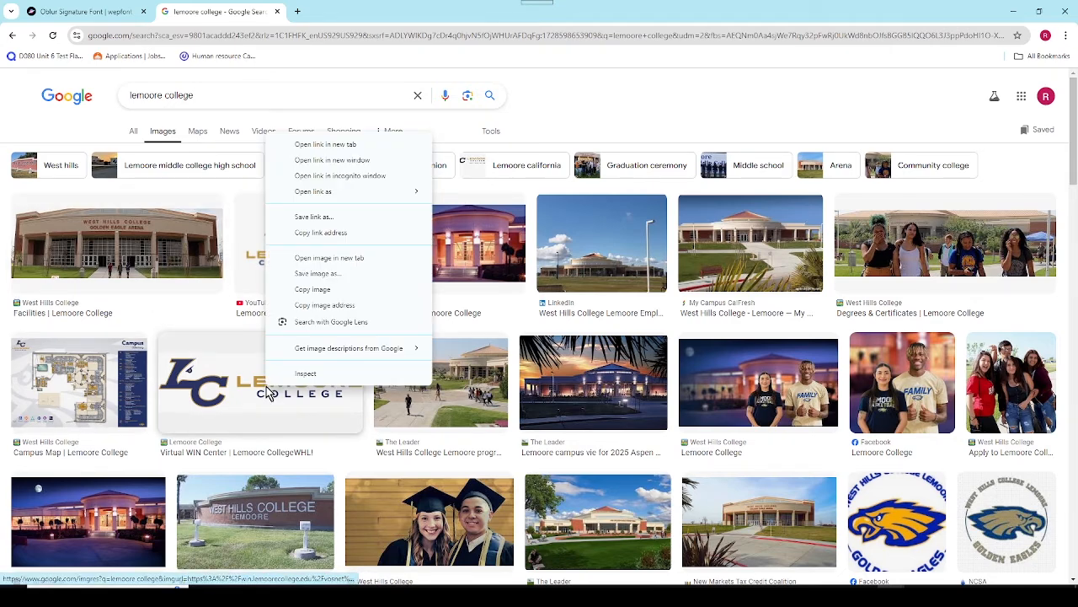
pyautogui.click(330, 290)
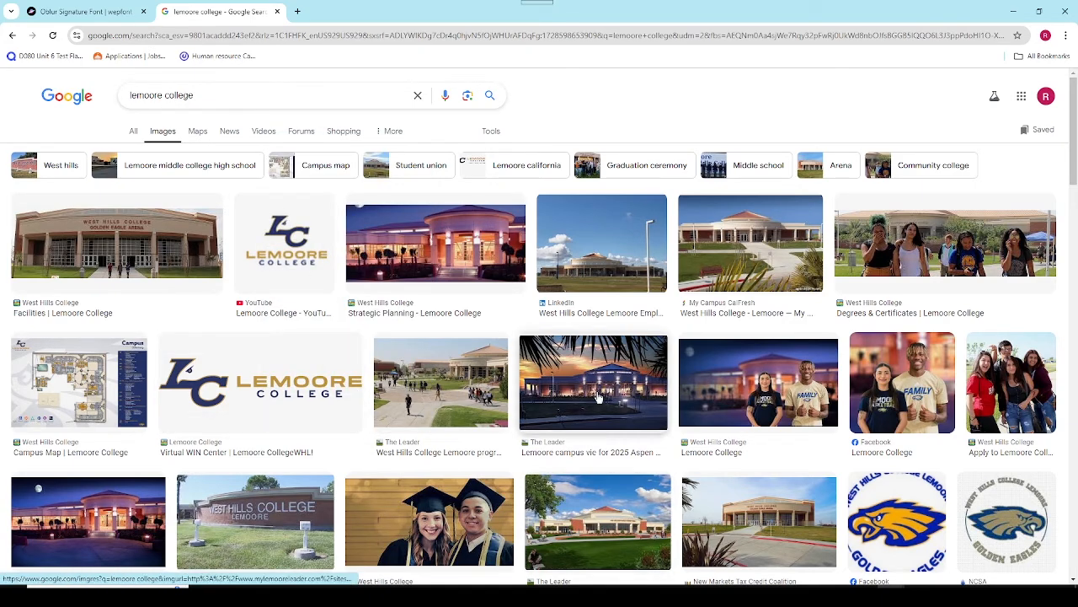
pyautogui.click(1014, 12)
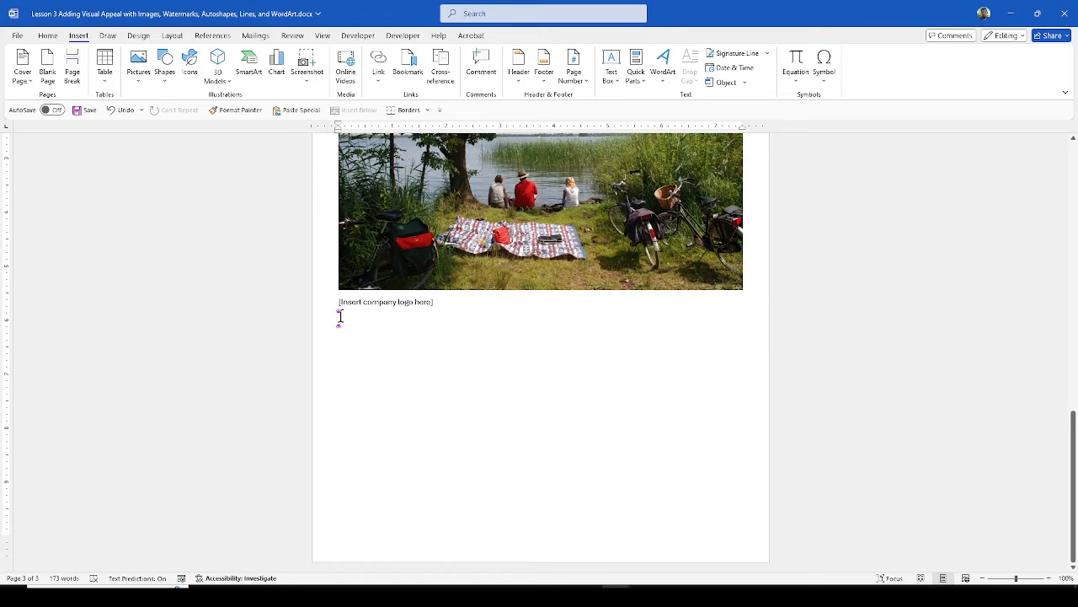
pyautogui.rightClick(341, 316)
pyautogui.click(406, 392)
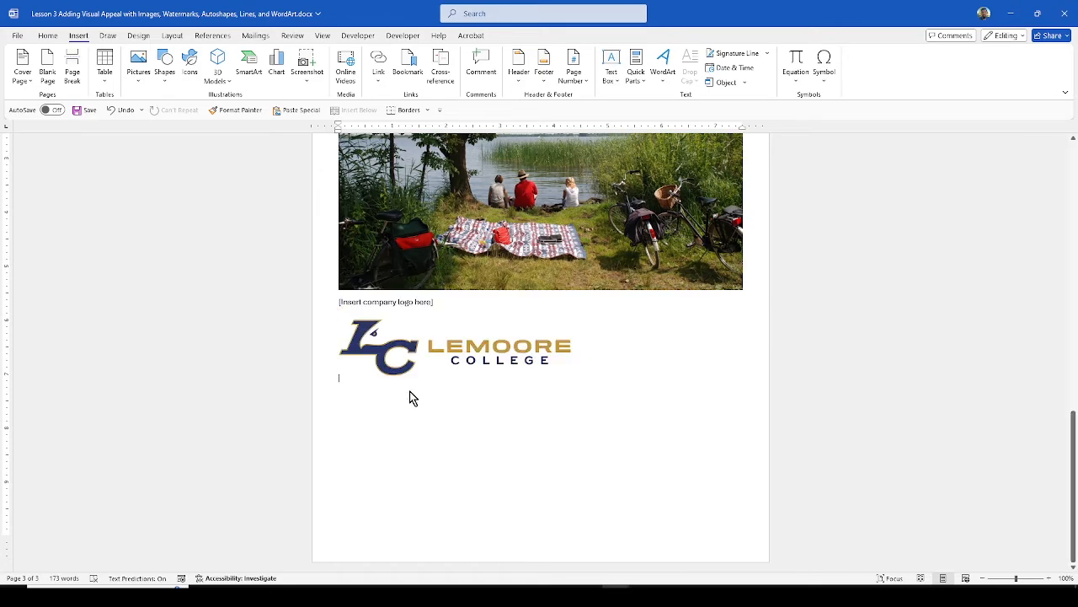
pyautogui.click(552, 412)
# - Review the numbered lesson instruction on the first page about using Autoshapes to separate sections visually
pyautogui.scroll(15, 590, 375)
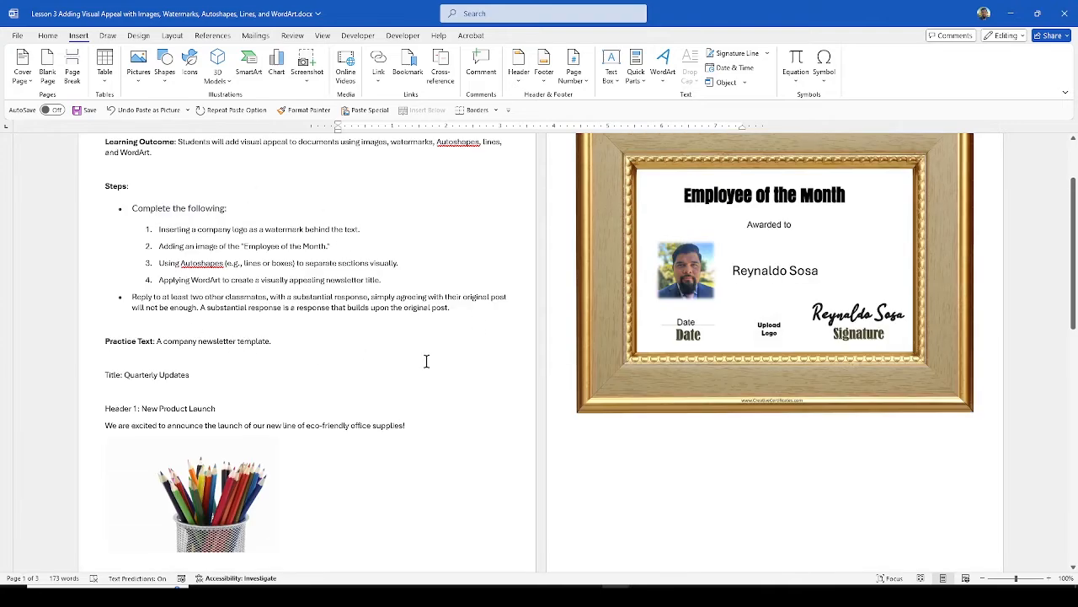
pyautogui.scroll(1, 411, 359)
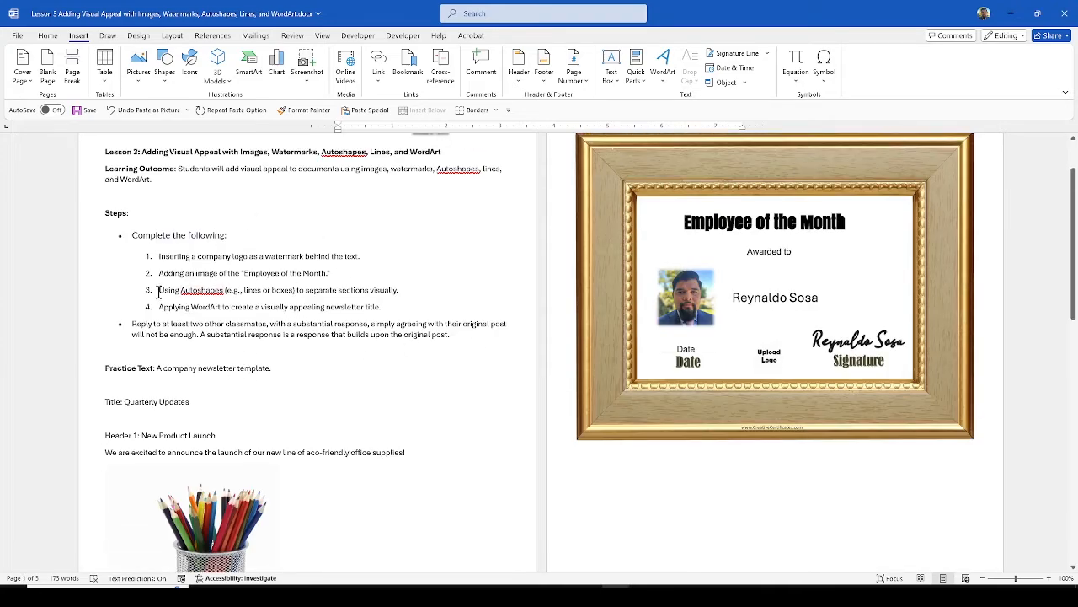
pyautogui.moveTo(157, 291); pyautogui.dragTo(297, 291)
pyautogui.click(238, 292)
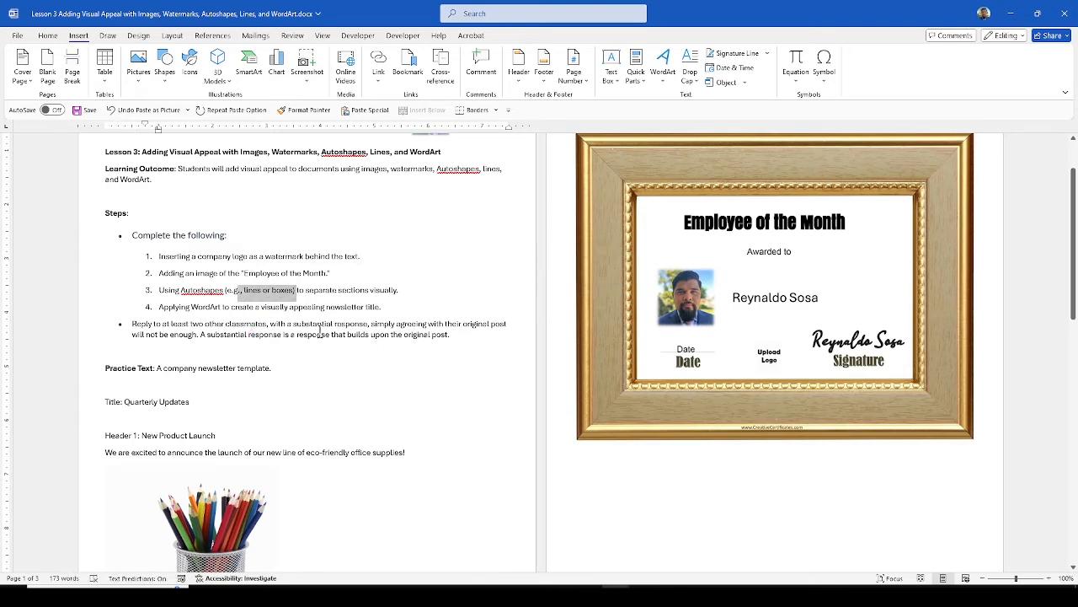
pyautogui.click(336, 293)
pyautogui.scroll(-4, 387, 364)
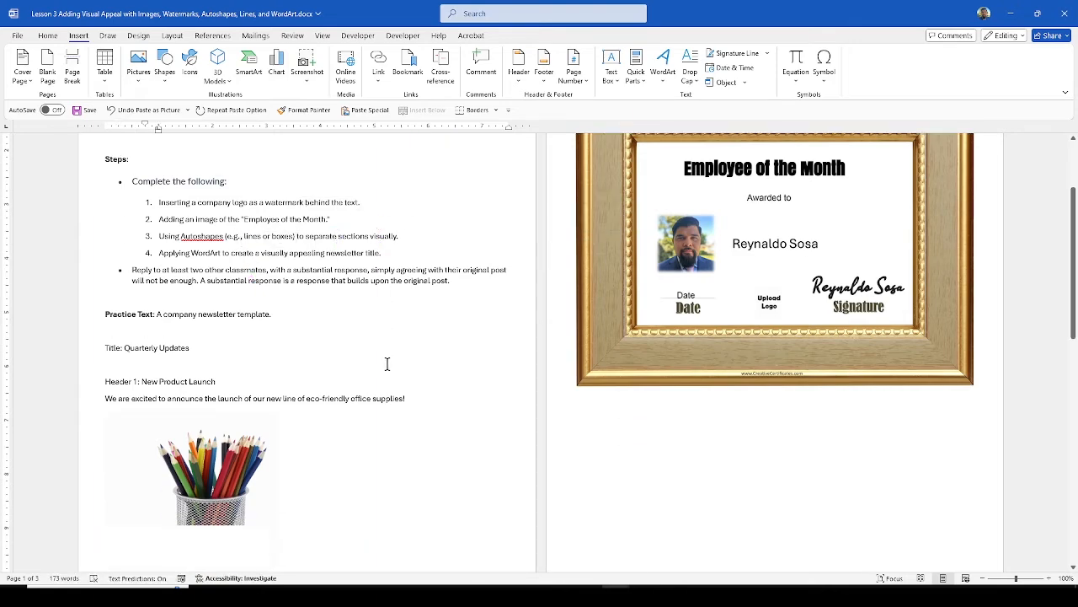
# - Draw a horizontal line about 8.49" long across the full width of page 1, just below the pencil cup picture
pyautogui.click(271, 402)
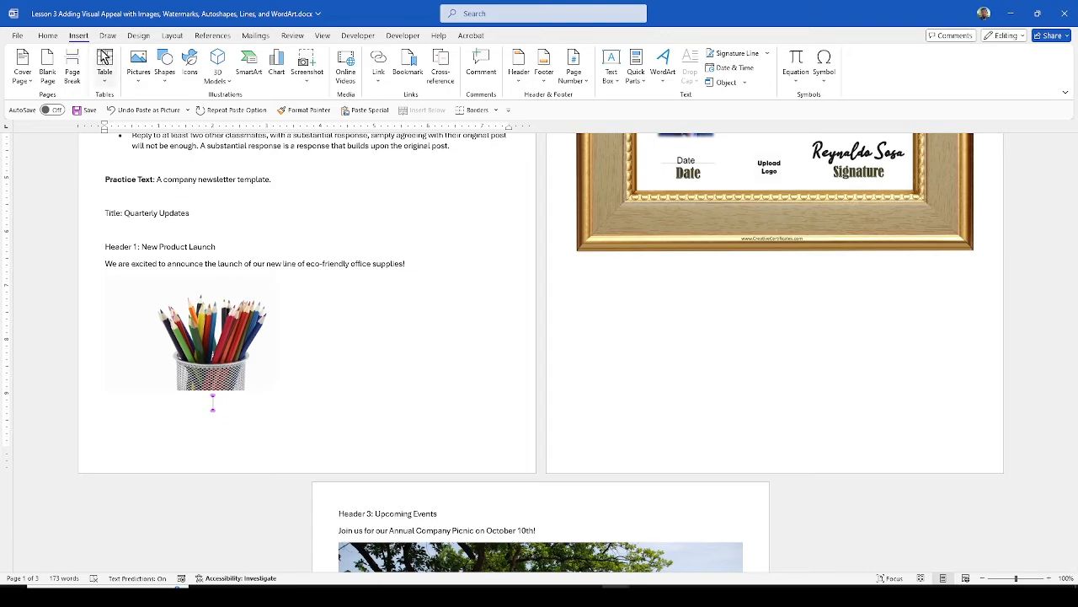
pyautogui.click(138, 73)
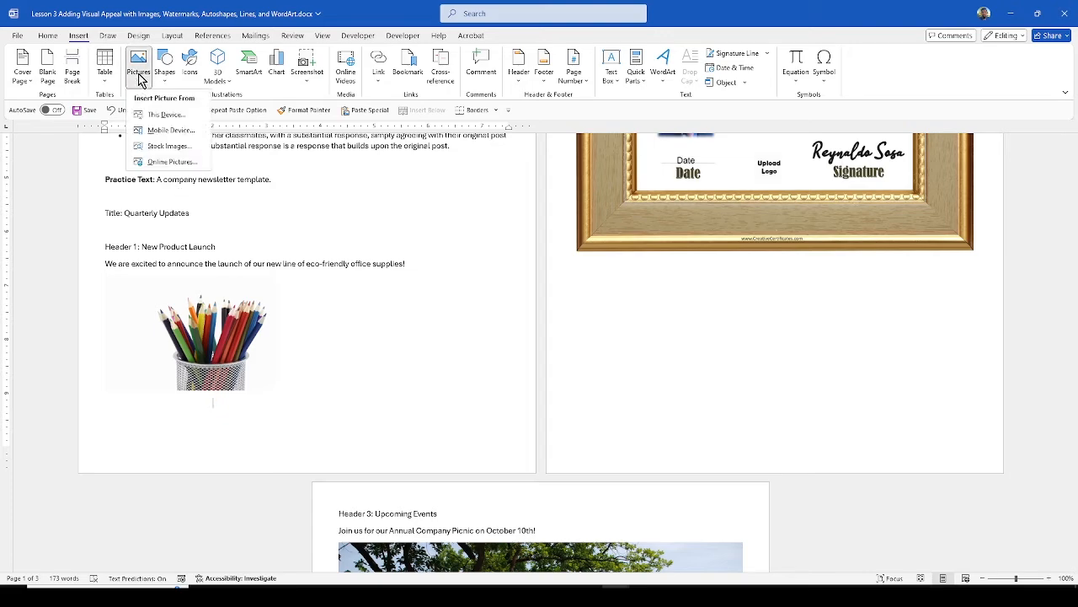
pyautogui.click(163, 80)
pyautogui.click(83, 38)
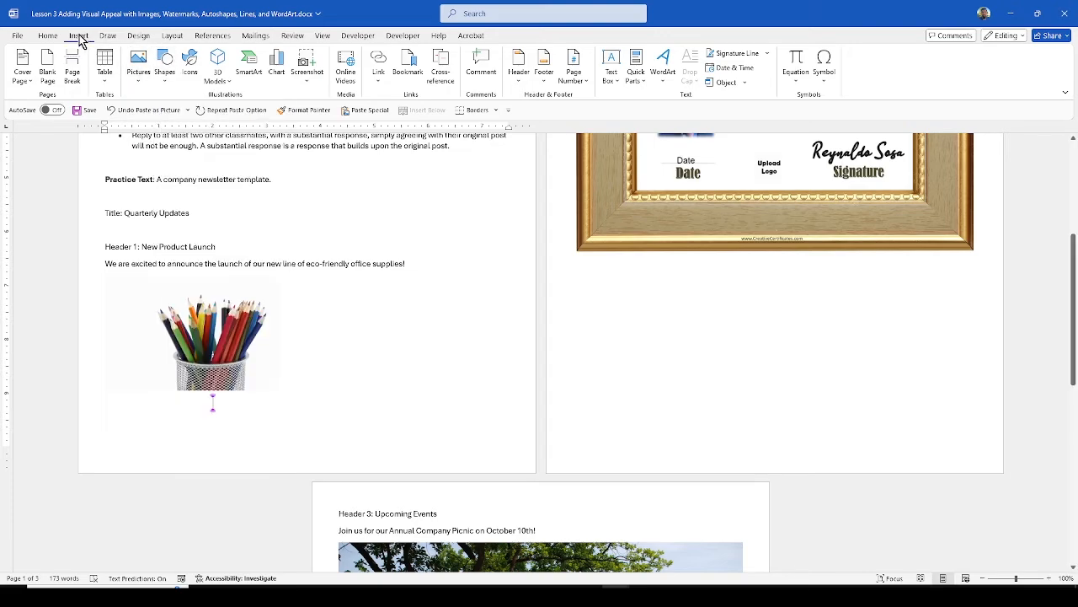
pyautogui.click(166, 84)
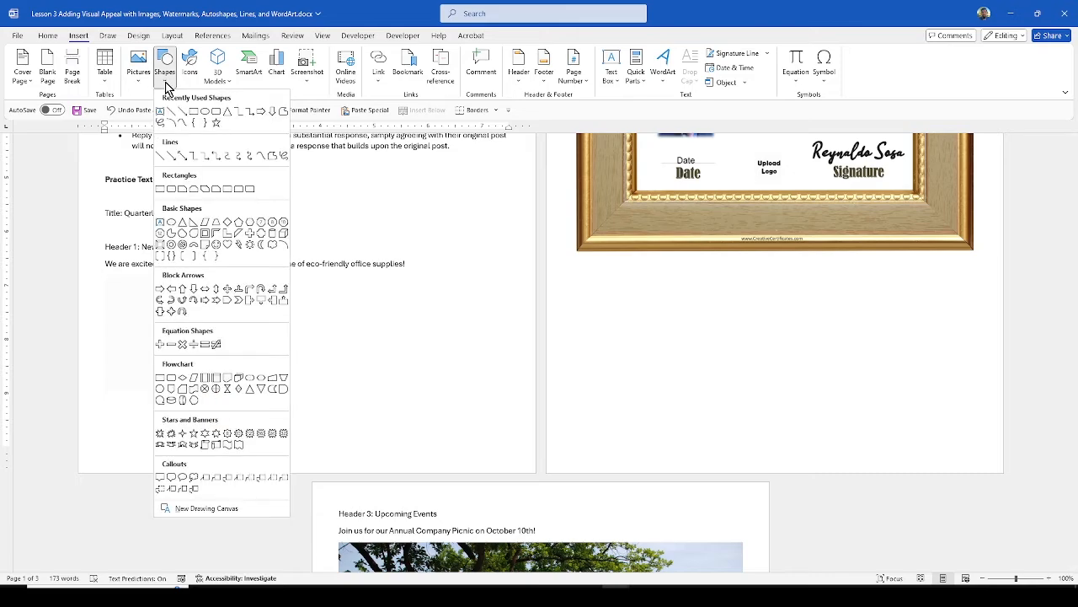
pyautogui.click(172, 115)
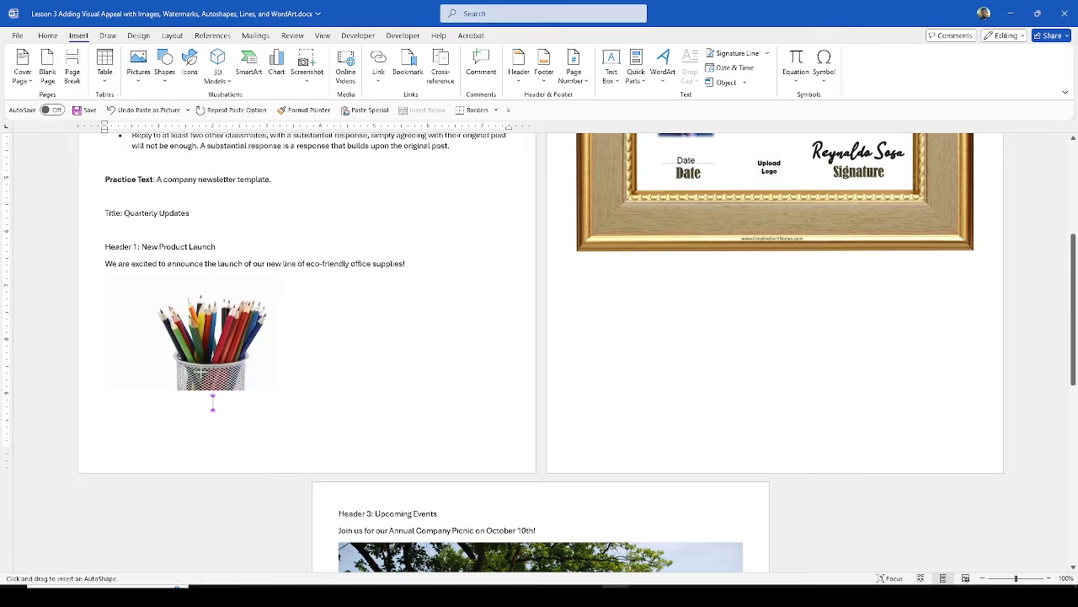
pyautogui.moveTo(77, 419); pyautogui.dragTo(535, 418)
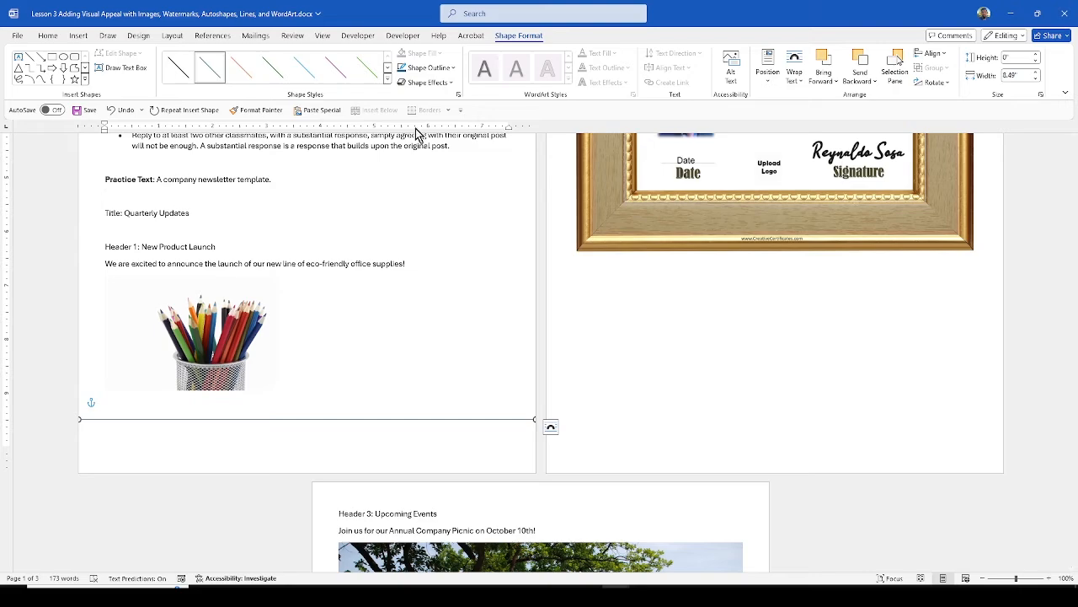
# - Set the outline weight of the line below the pencil cup picture to 4½ pt
pyautogui.click(451, 69)
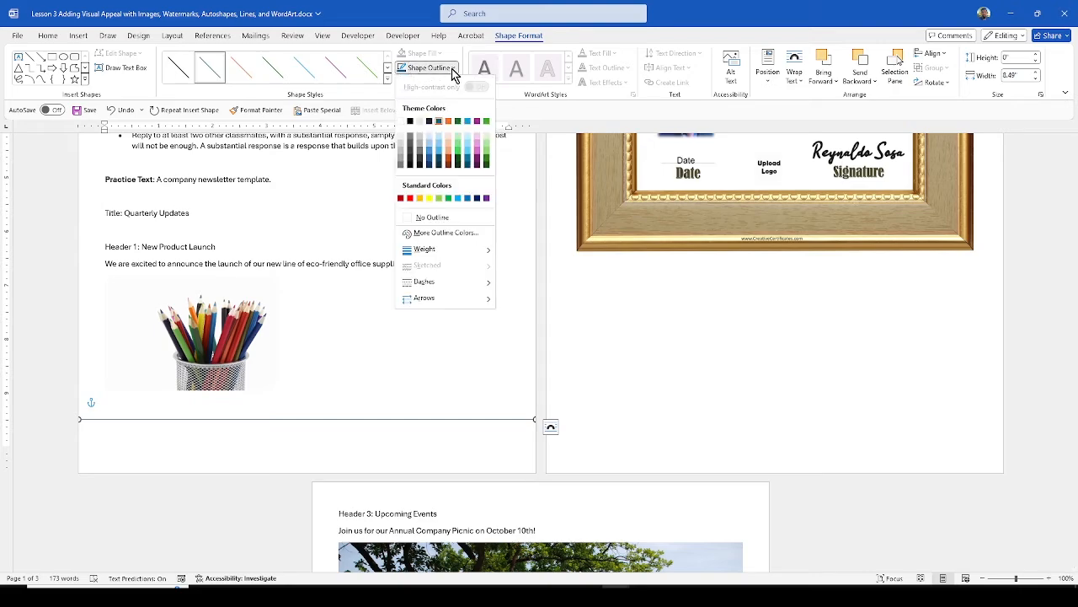
pyautogui.moveTo(473, 251)
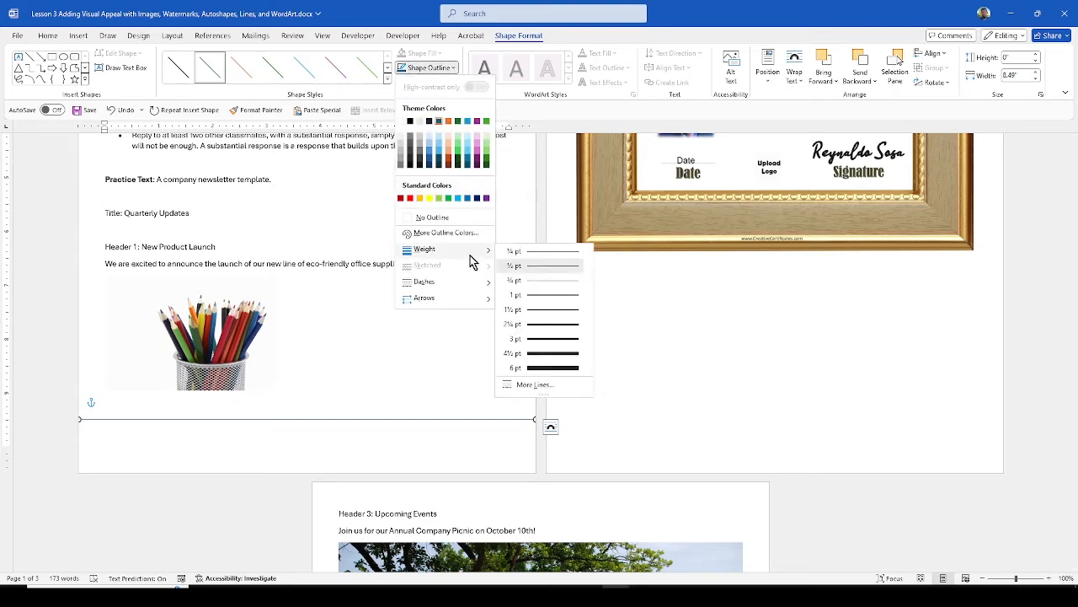
pyautogui.click(560, 358)
pyautogui.click(402, 402)
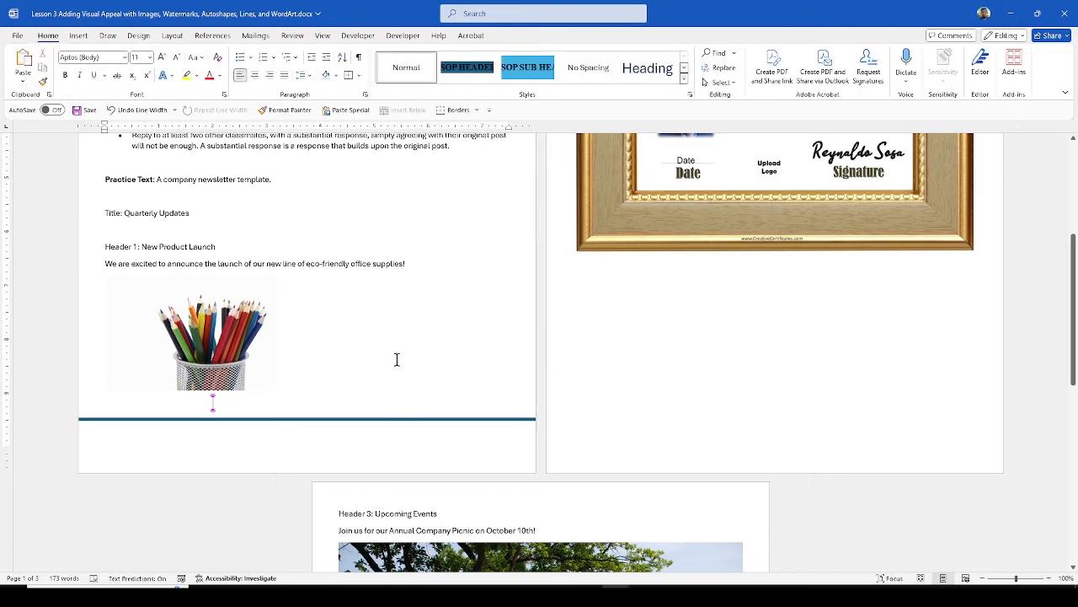
# - Look over the first page from the lesson instructions down to the divider line below the pencil cup picture
pyautogui.scroll(1, 406, 342)
pyautogui.scroll(1, 406, 342)
pyautogui.scroll(-2, 406, 342)
pyautogui.scroll(1, 93, 414)
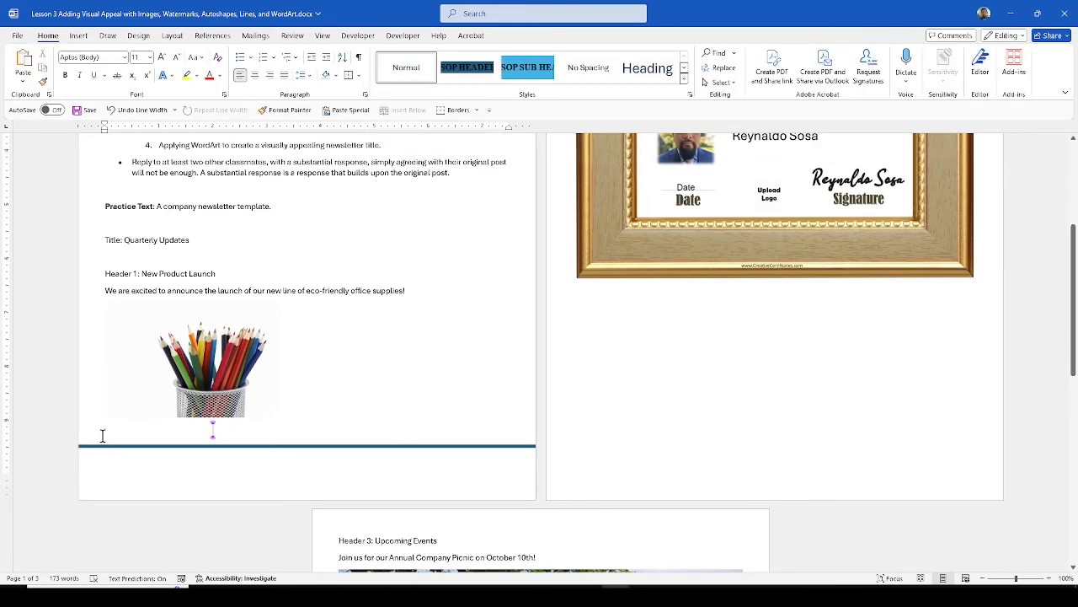
pyautogui.scroll(5, 430, 354)
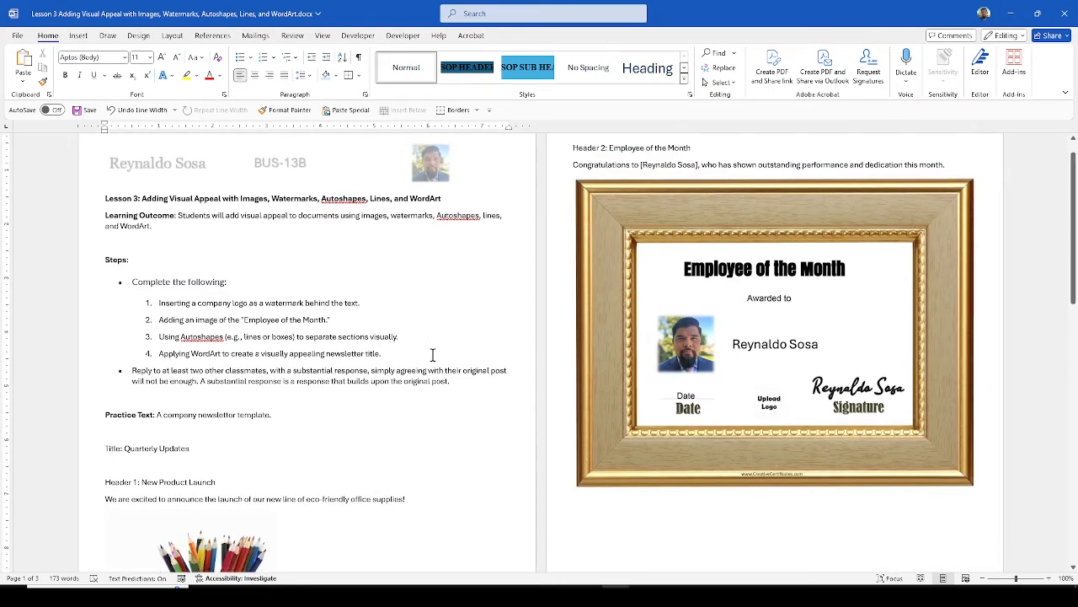
pyautogui.scroll(-7, 428, 366)
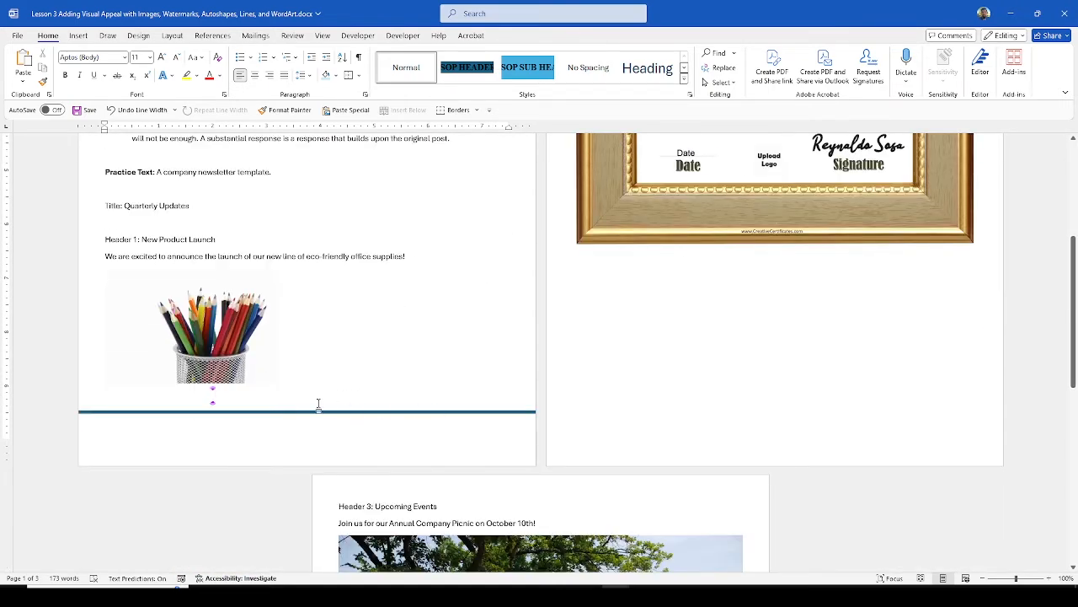
pyautogui.scroll(6, 413, 401)
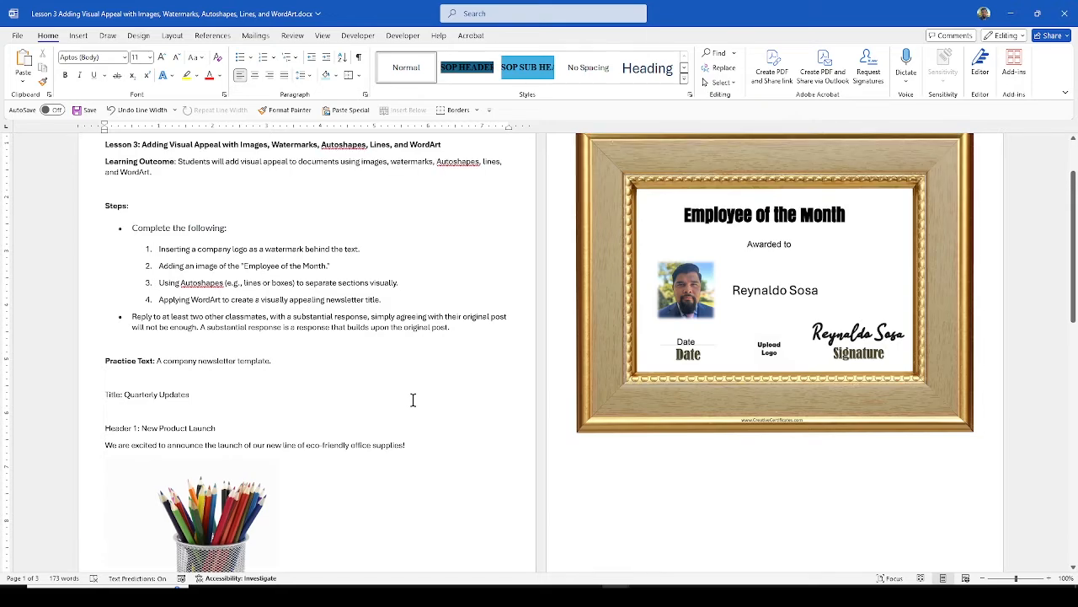
pyautogui.scroll(-5, 378, 399)
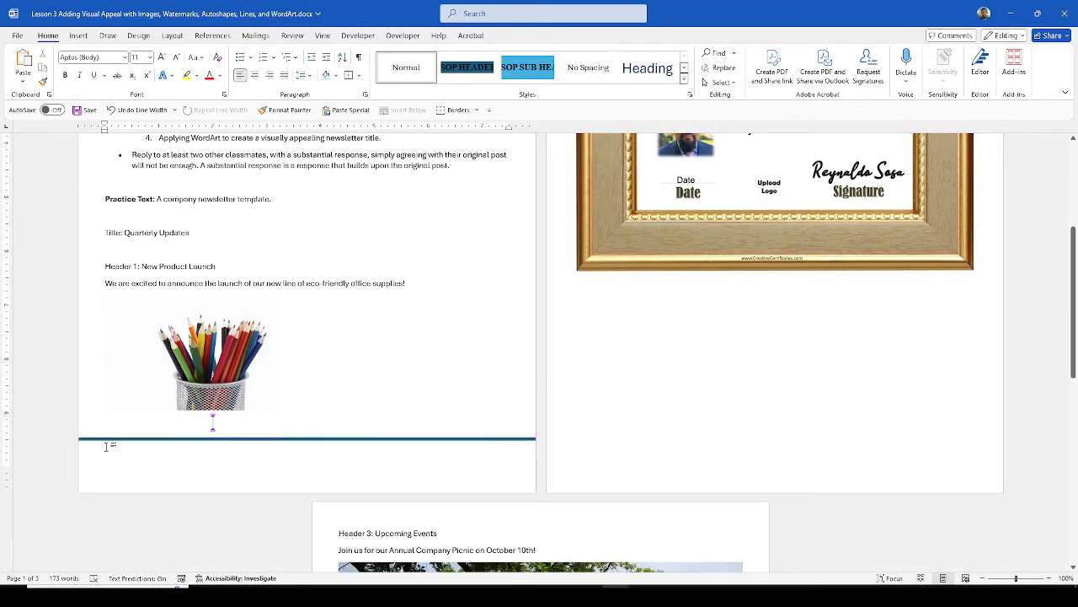
pyautogui.click(362, 440)
pyautogui.scroll(6, 404, 370)
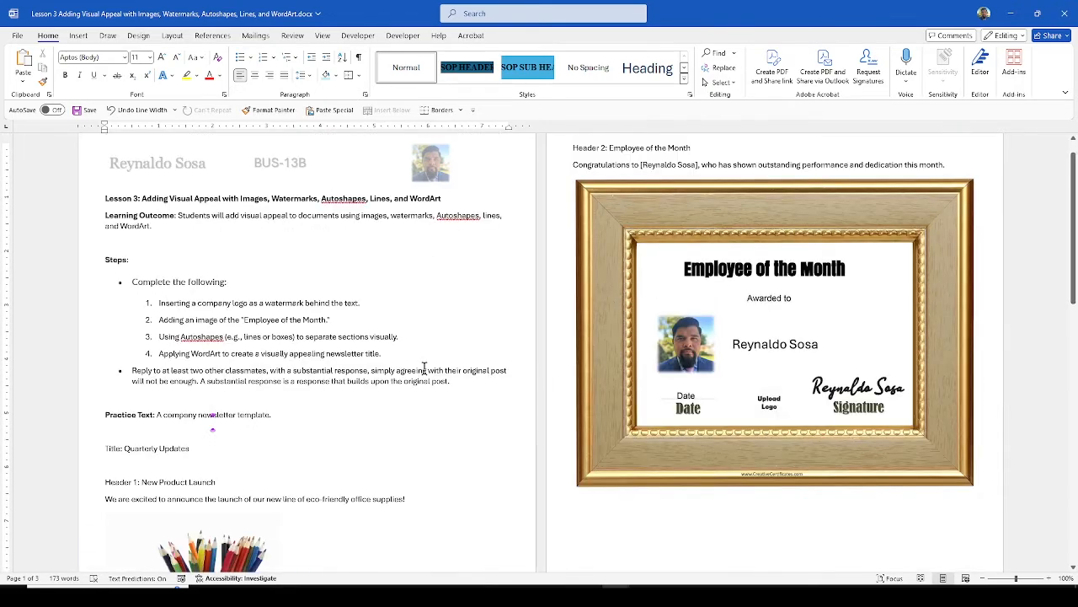
pyautogui.scroll(-7, 422, 388)
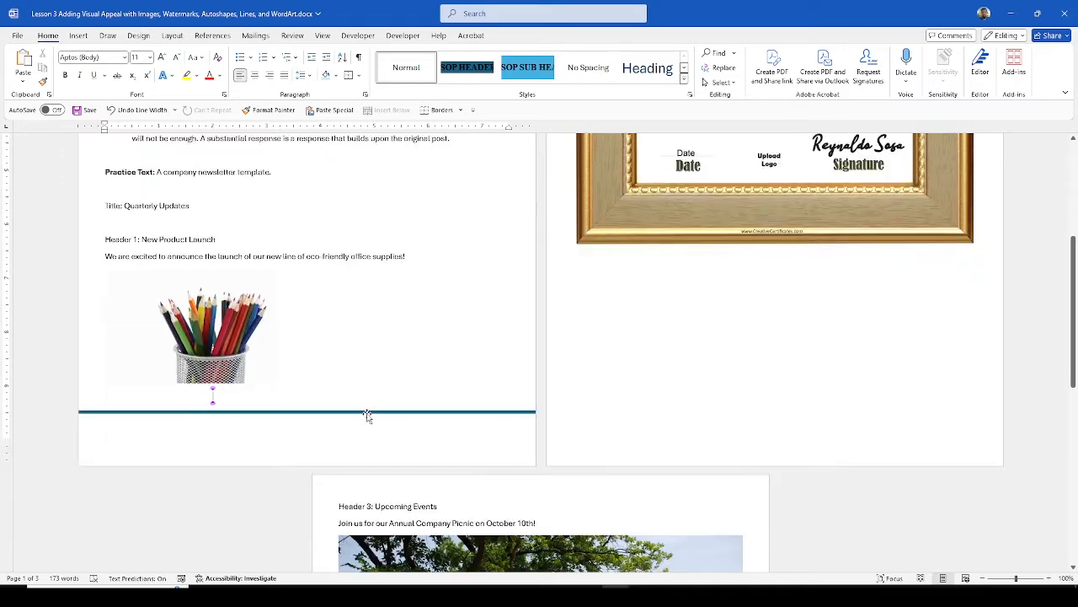
# - Duplicate the divider line and place the copy across the second page, just below the framed Employee of the Month certificate
pyautogui.click(367, 413)
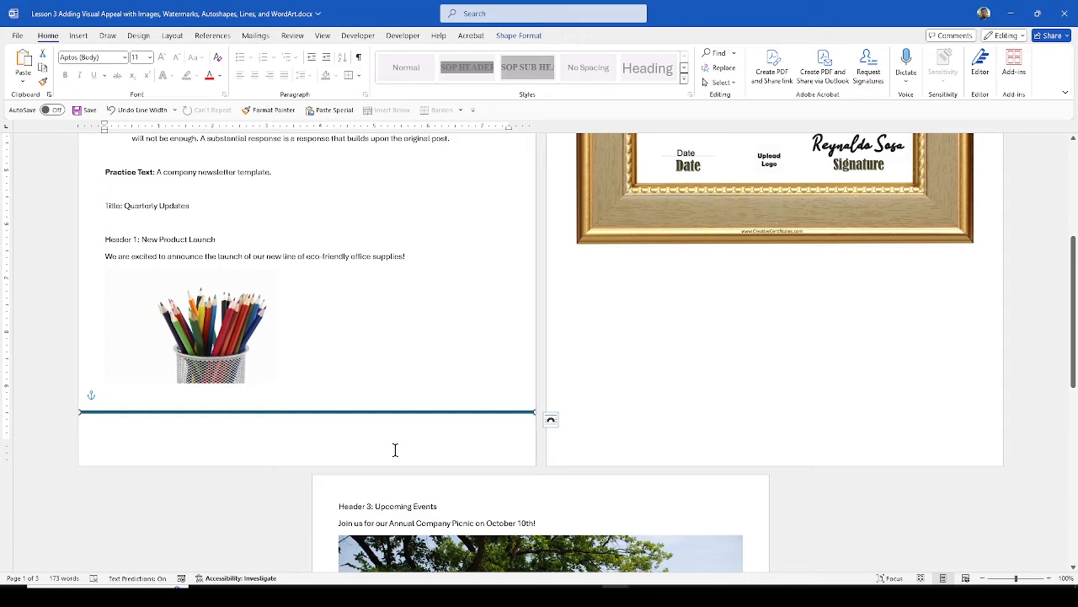
pyautogui.hotkey('ctrl', 'd')
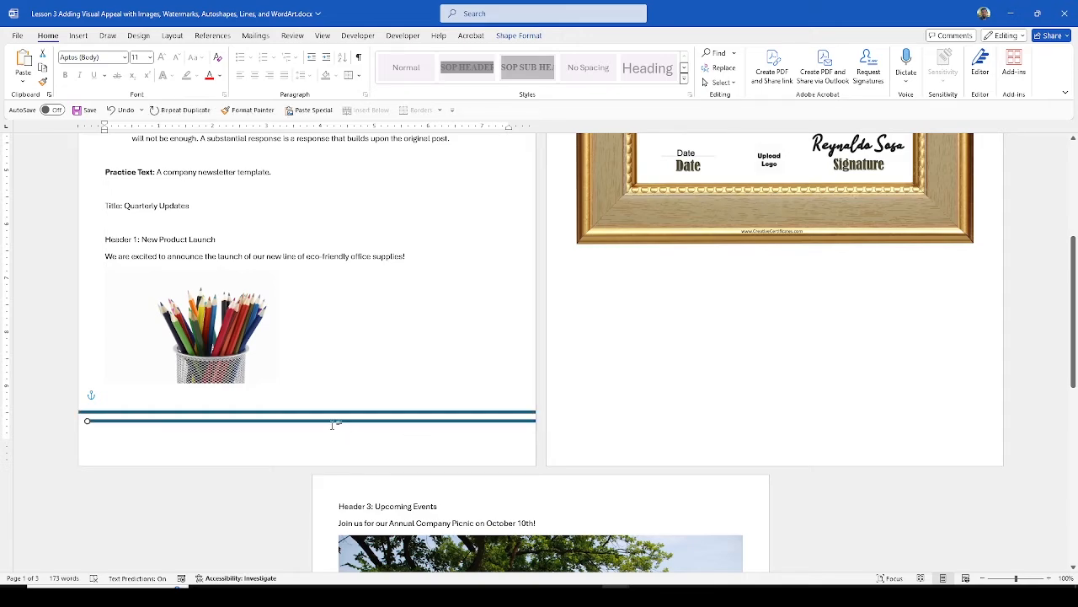
pyautogui.moveTo(329, 425); pyautogui.dragTo(785, 300)
pyautogui.click(776, 379)
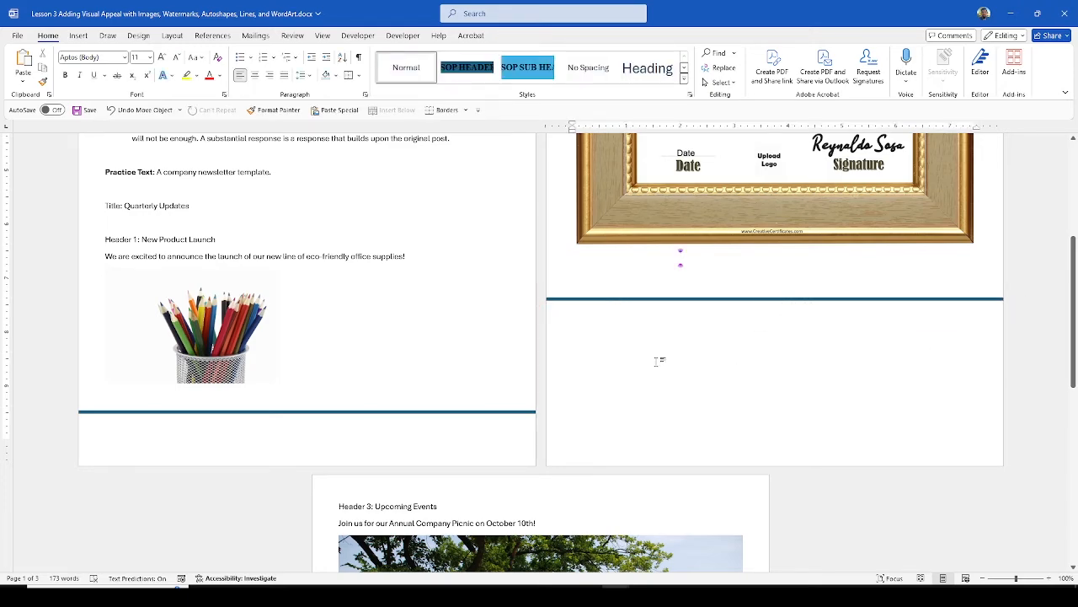
# - Check the layout of all three newsletter pages, including the divider lines, the picnic photo and the company logo
pyautogui.scroll(-5, 653, 357)
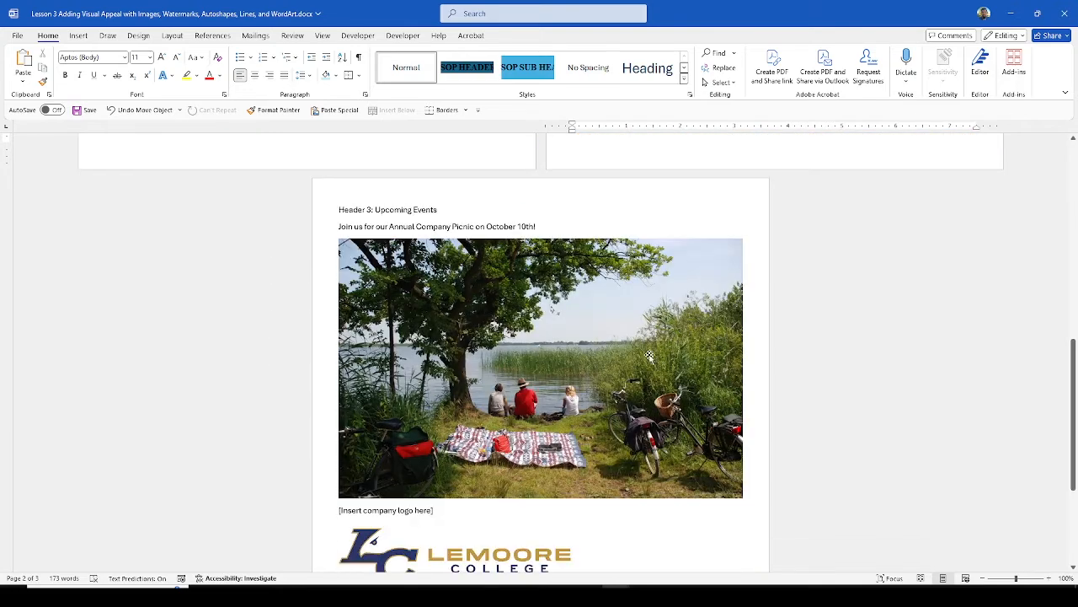
pyautogui.scroll(10, 648, 354)
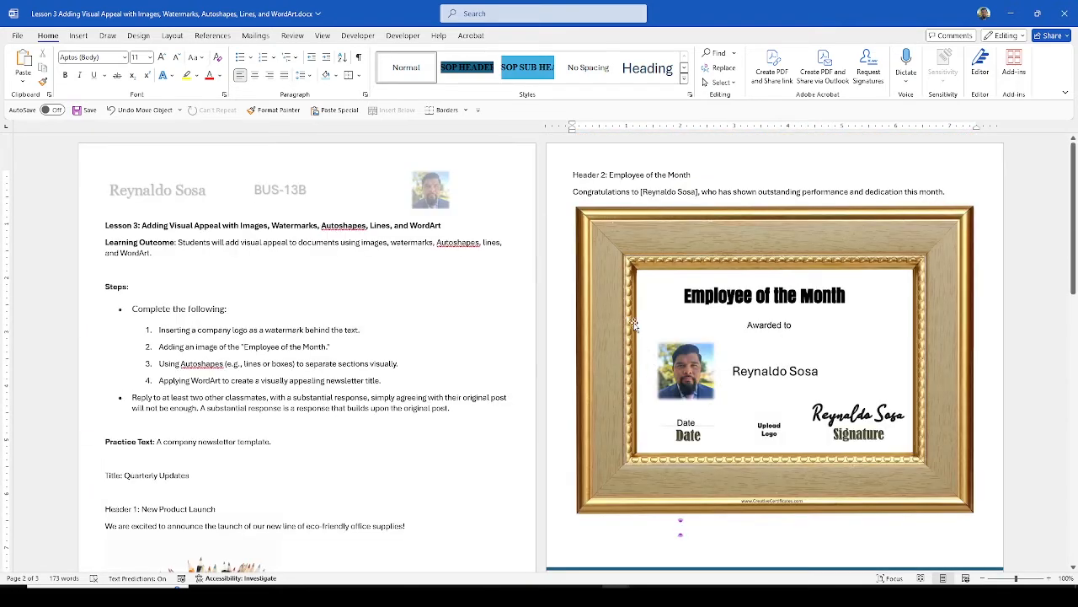
pyautogui.scroll(-4, 190, 464)
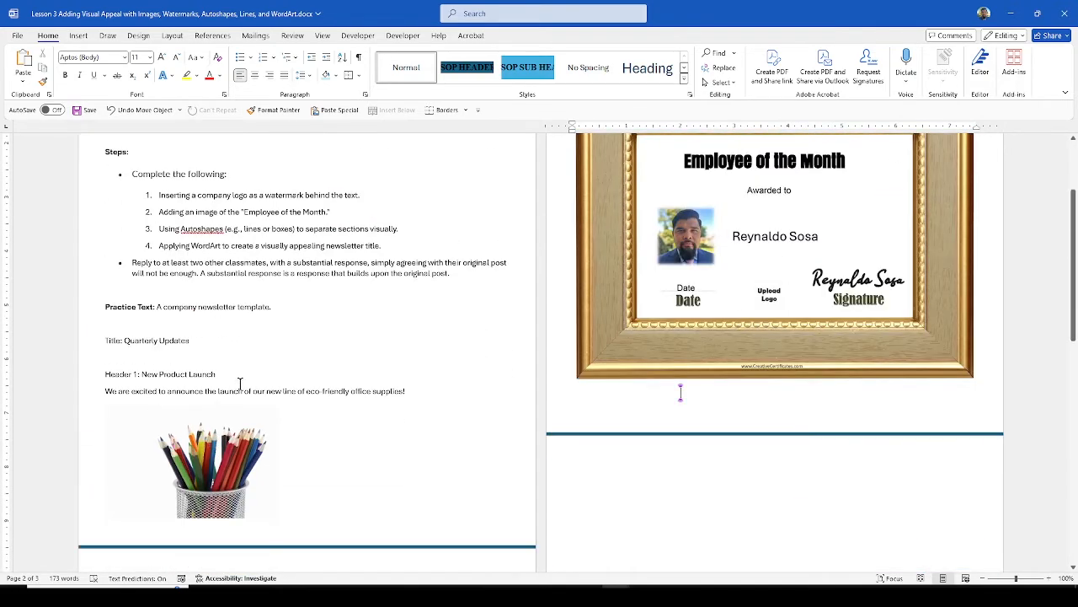
pyautogui.scroll(-17, 503, 430)
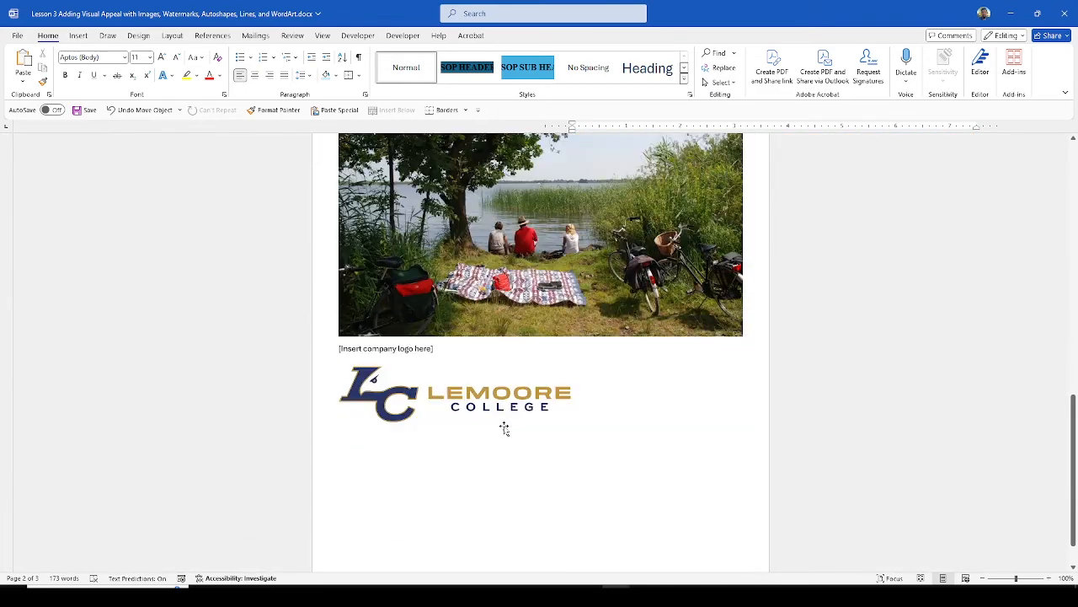
pyautogui.scroll(-1, 428, 421)
pyautogui.scroll(20, 427, 413)
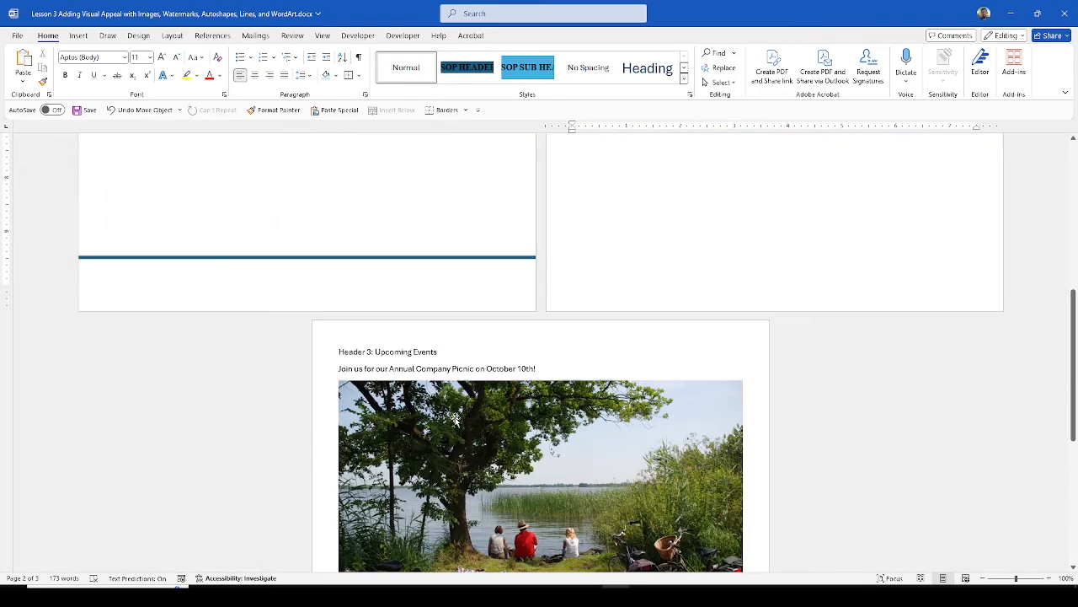
pyautogui.scroll(6, 511, 416)
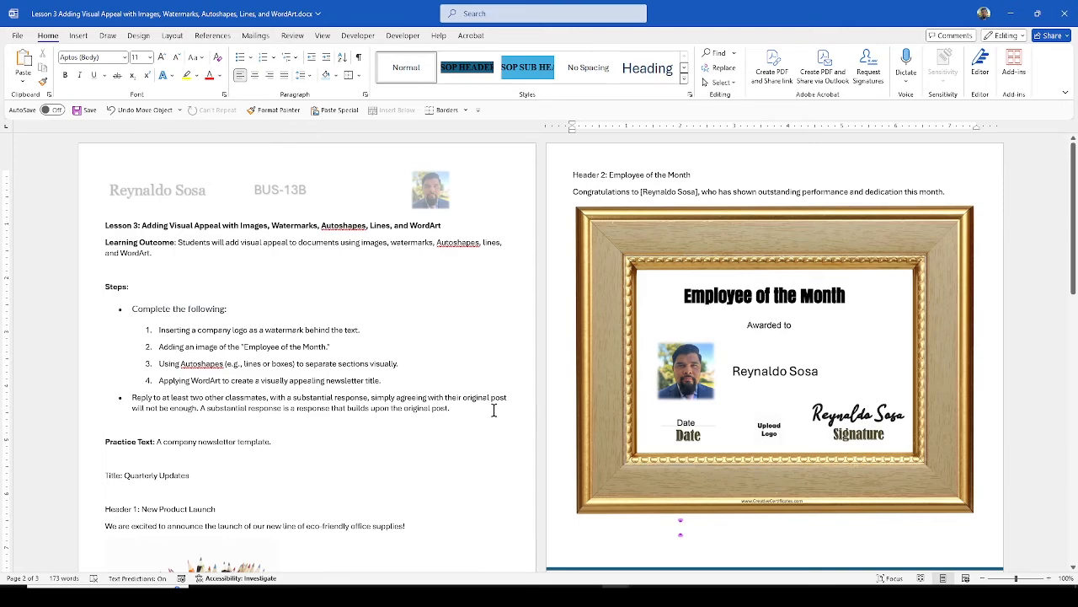
pyautogui.scroll(-8, 494, 410)
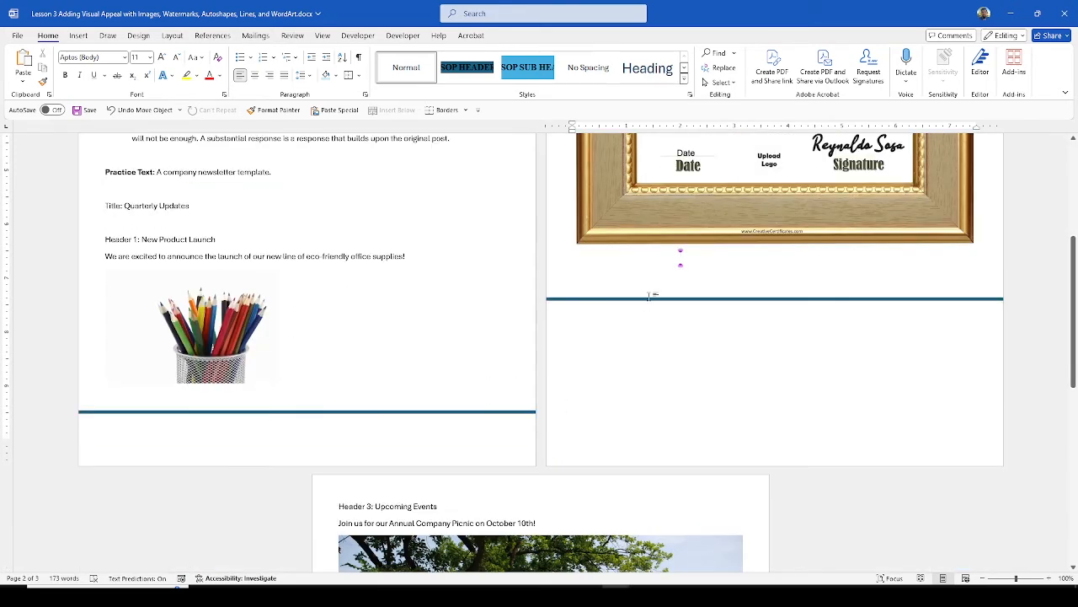
# - Stretch the divider line below the certificate so it spans the full width of the second page
pyautogui.click(650, 298)
pyautogui.scroll(-5, 576, 390)
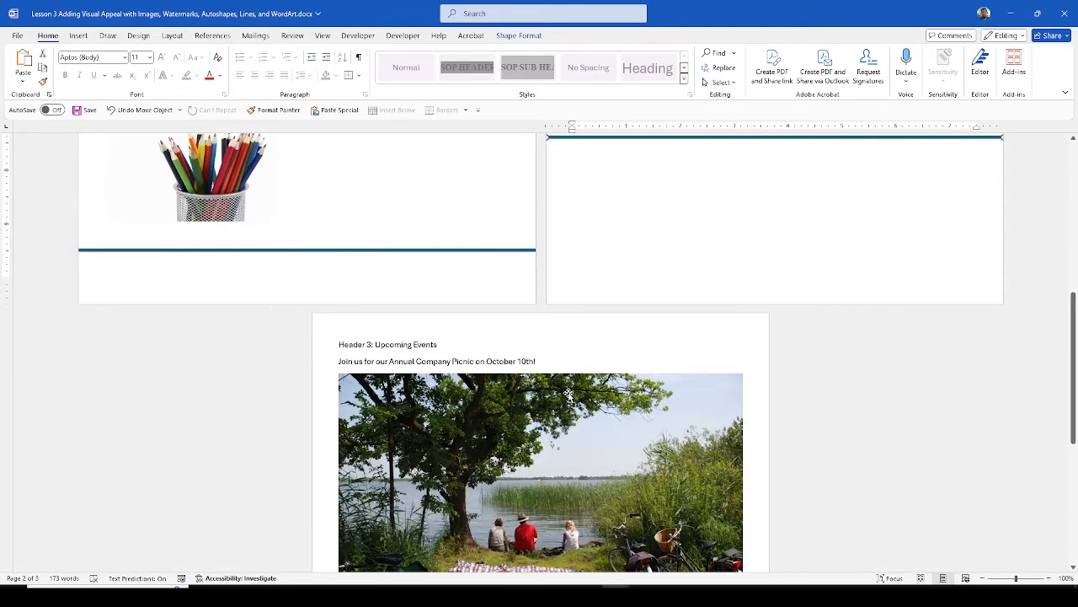
pyautogui.scroll(6, 577, 379)
pyautogui.moveTo(1000, 329); pyautogui.dragTo(1015, 326)
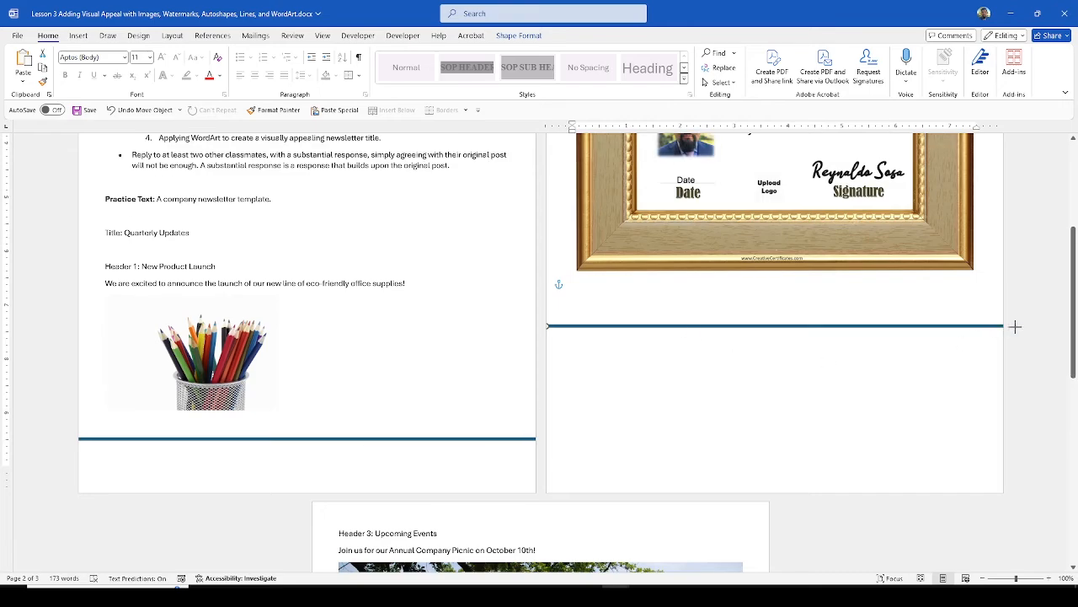
pyautogui.click(680, 285)
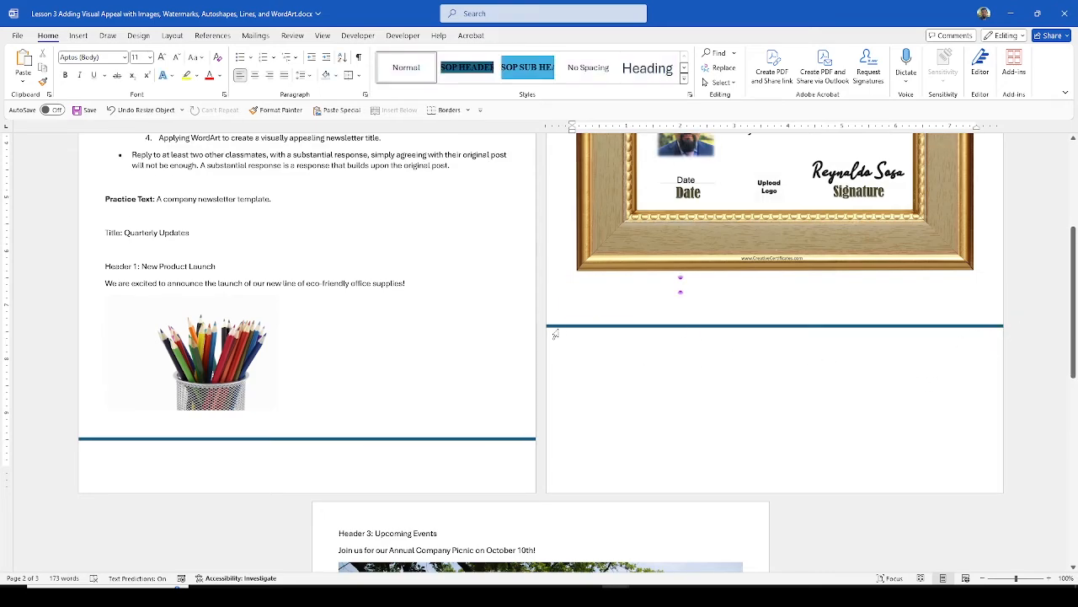
pyautogui.click(564, 327)
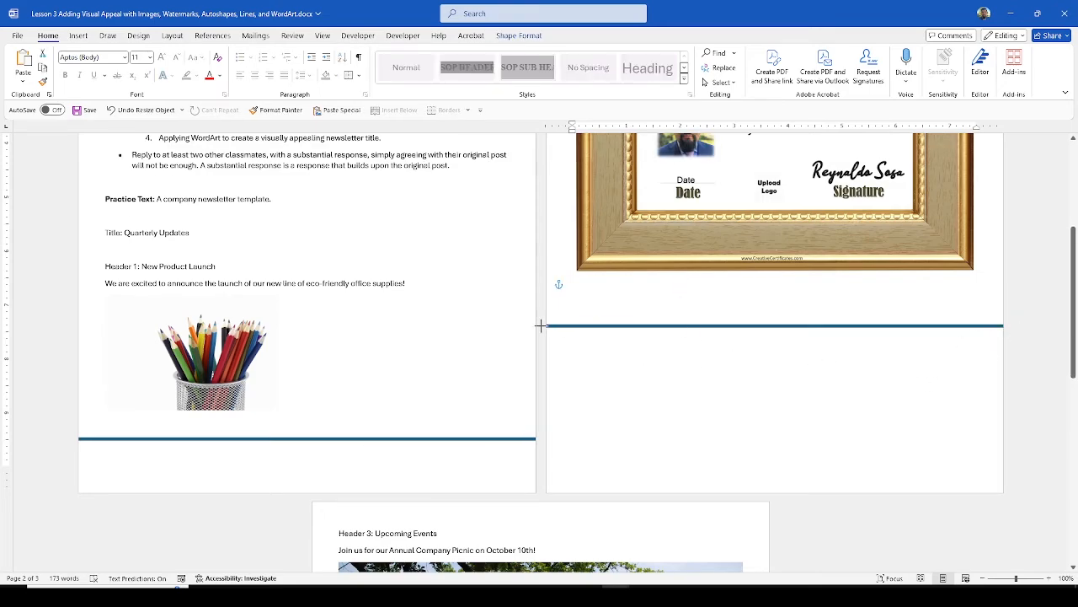
pyautogui.click(852, 363)
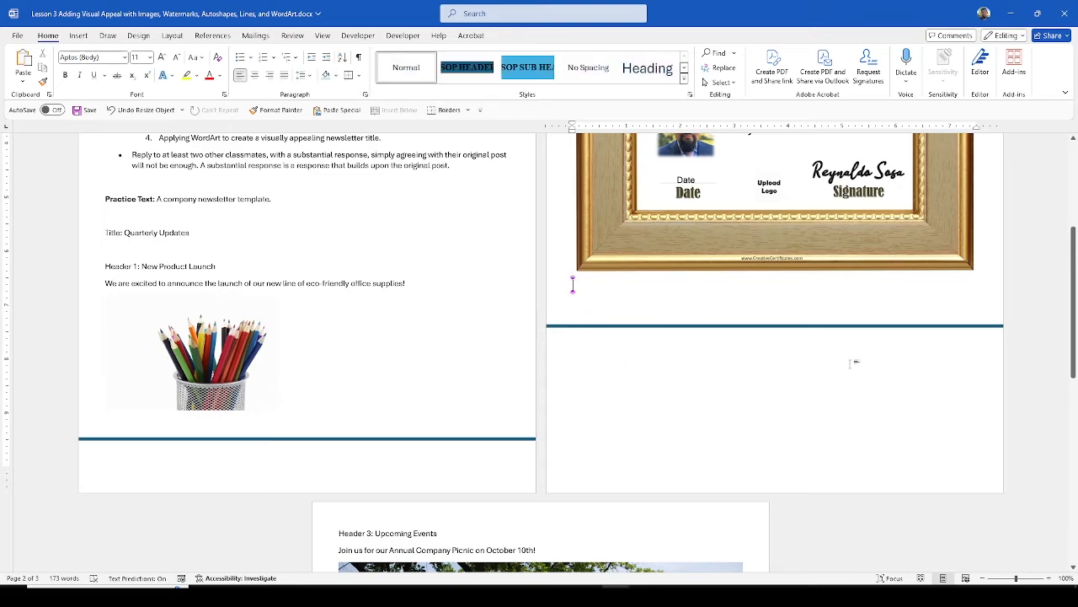
pyautogui.click(507, 441)
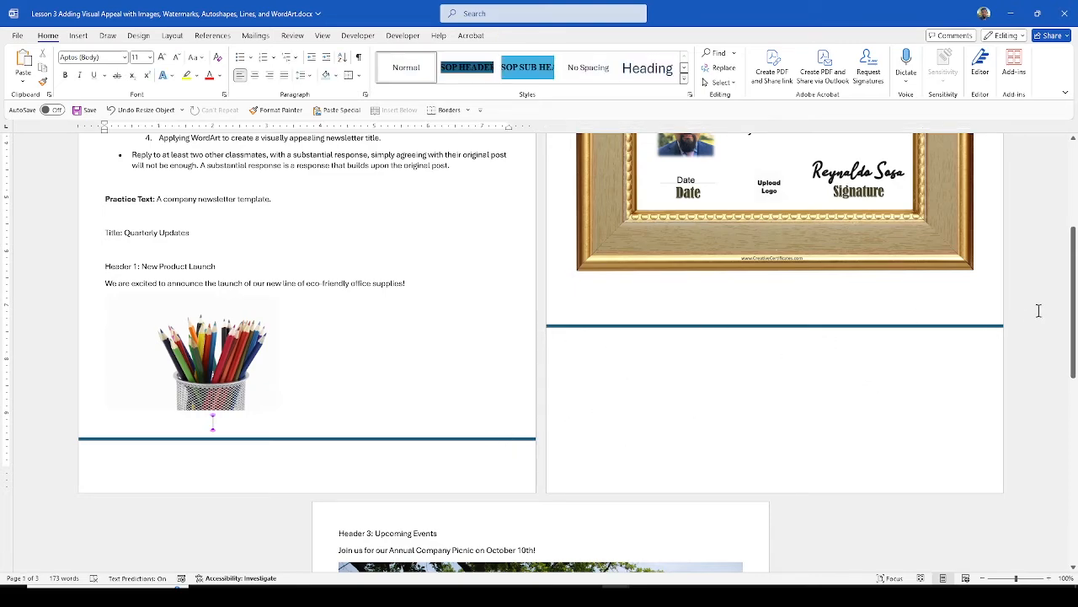
# - Look over the newsletter pages and review the lesson instruction about applying WordArt to the newsletter title
pyautogui.scroll(-5, 598, 413)
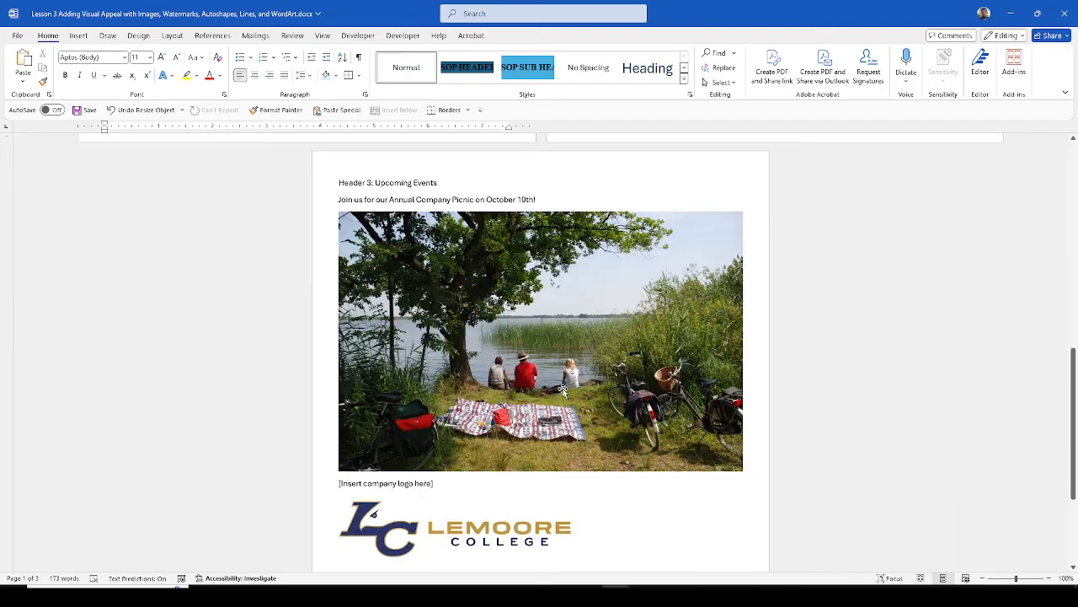
pyautogui.scroll(3, 545, 360)
pyautogui.scroll(5, 545, 361)
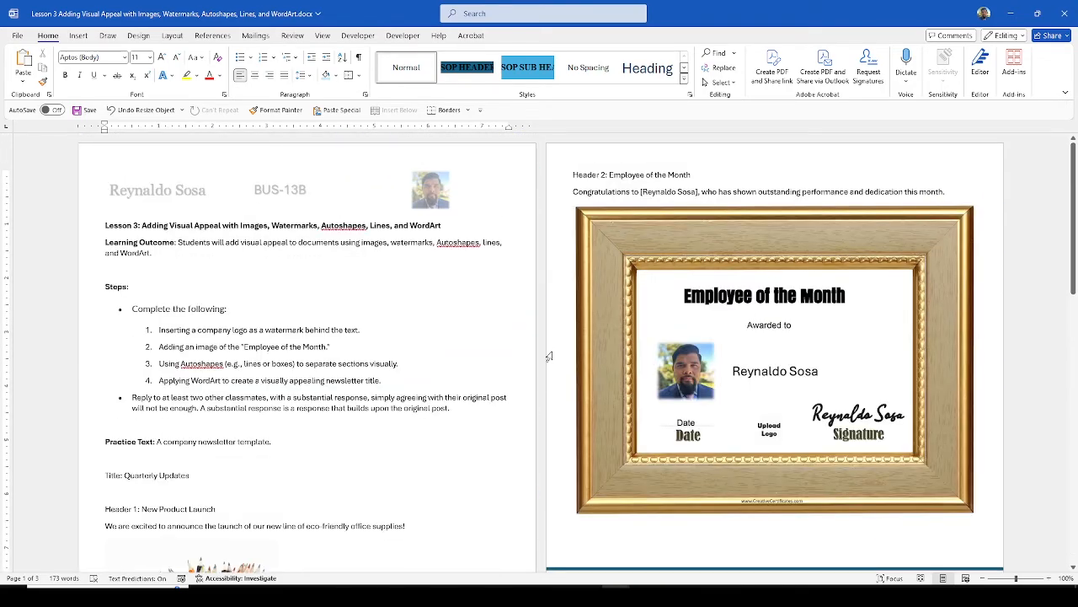
pyautogui.scroll(-4, 545, 354)
pyautogui.scroll(3, 472, 310)
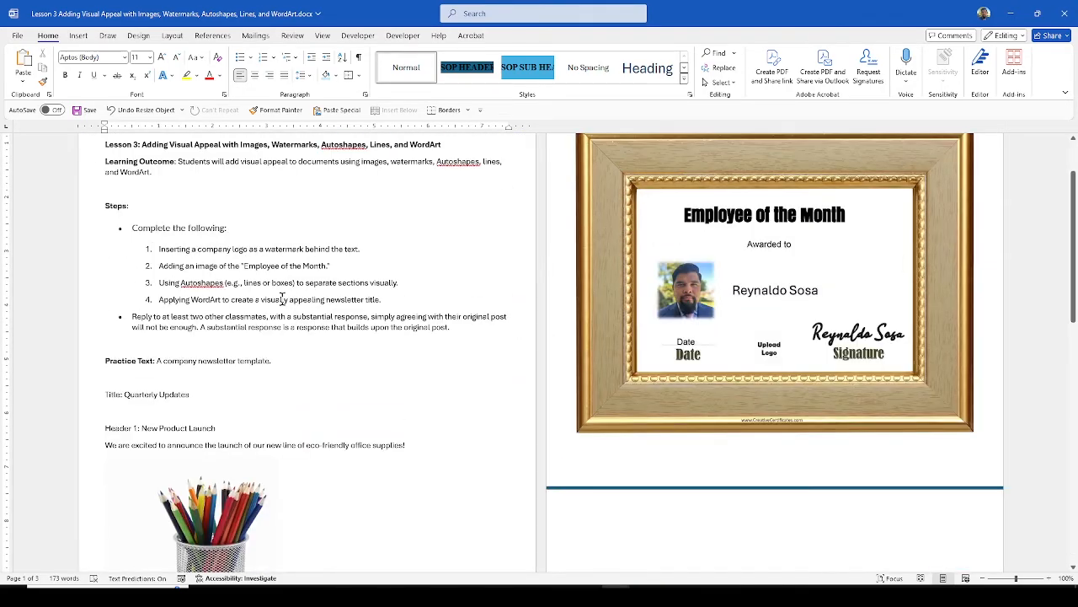
pyautogui.moveTo(180, 301); pyautogui.dragTo(381, 302)
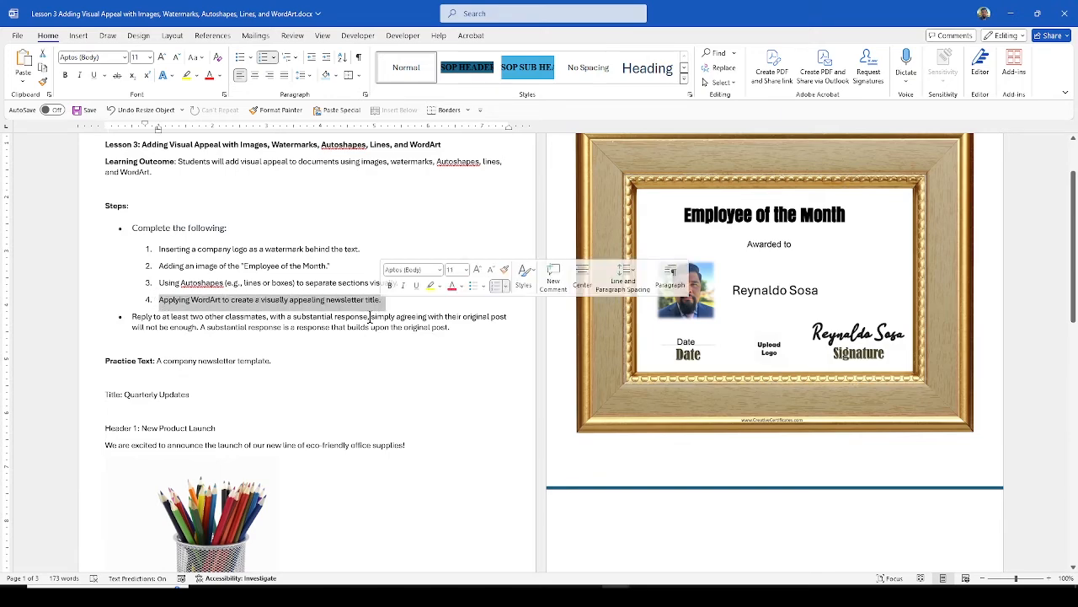
pyautogui.click(308, 399)
pyautogui.scroll(-1, 281, 401)
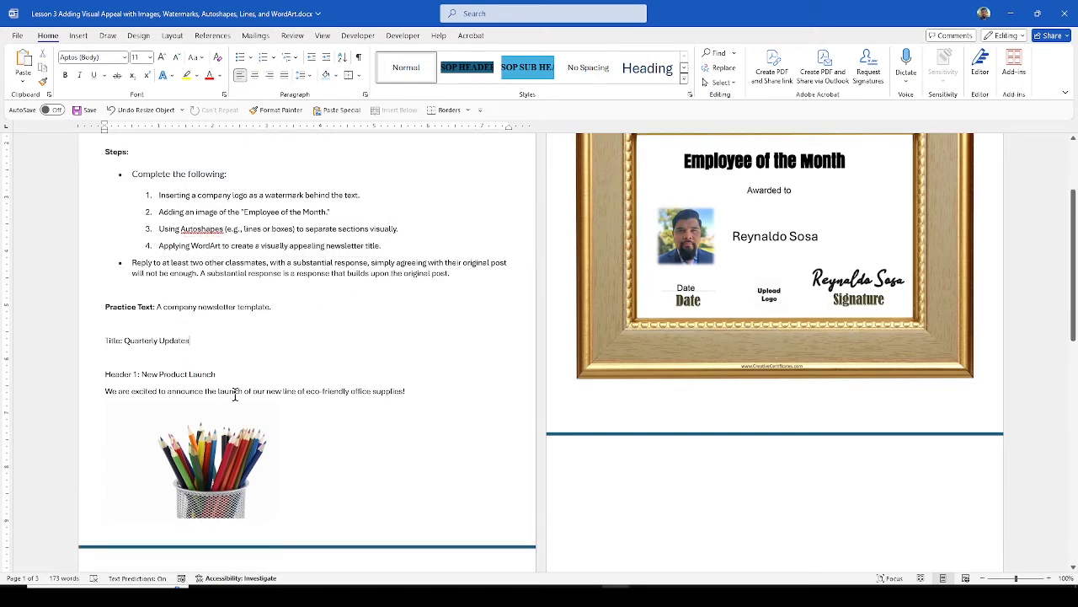
# - Turn the "New Product Launch" heading text on the first page into WordArt with the blue fill style
pyautogui.moveTo(140, 376); pyautogui.dragTo(207, 376)
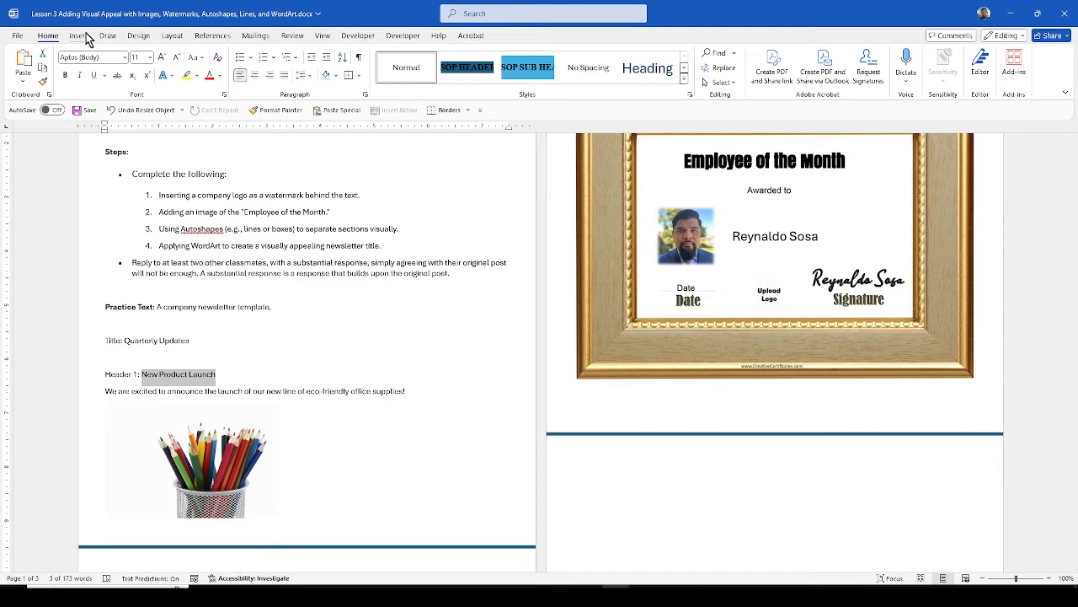
pyautogui.click(80, 35)
pyautogui.click(665, 84)
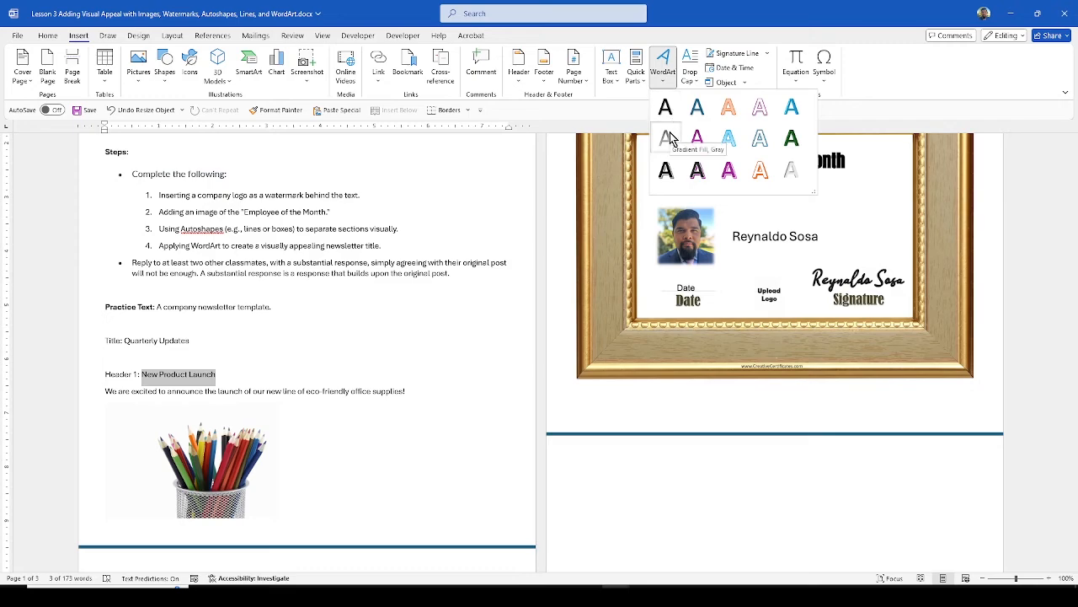
pyautogui.click(792, 108)
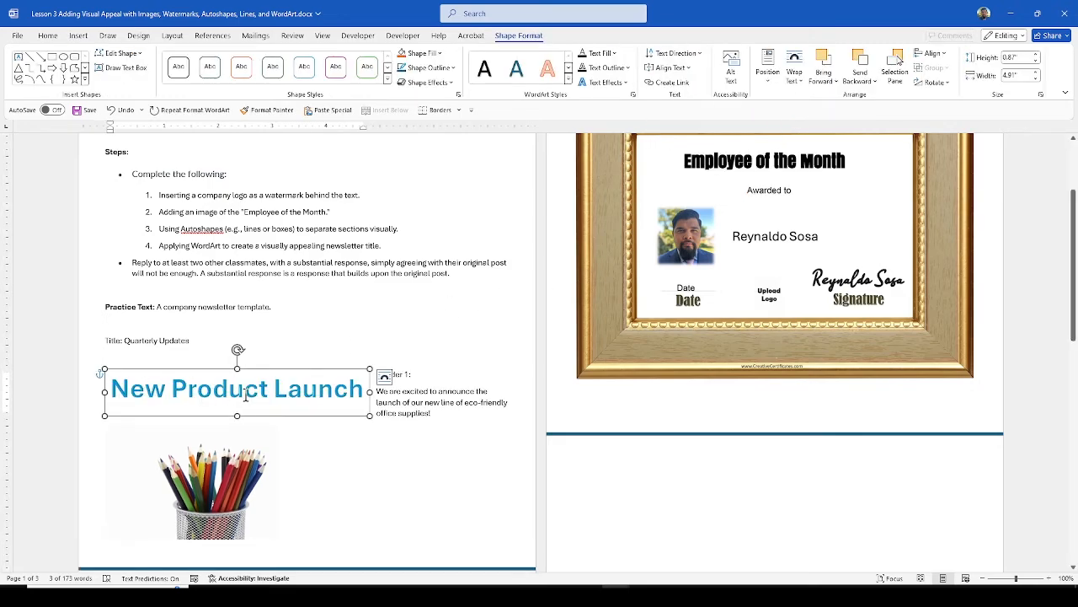
pyautogui.click(419, 322)
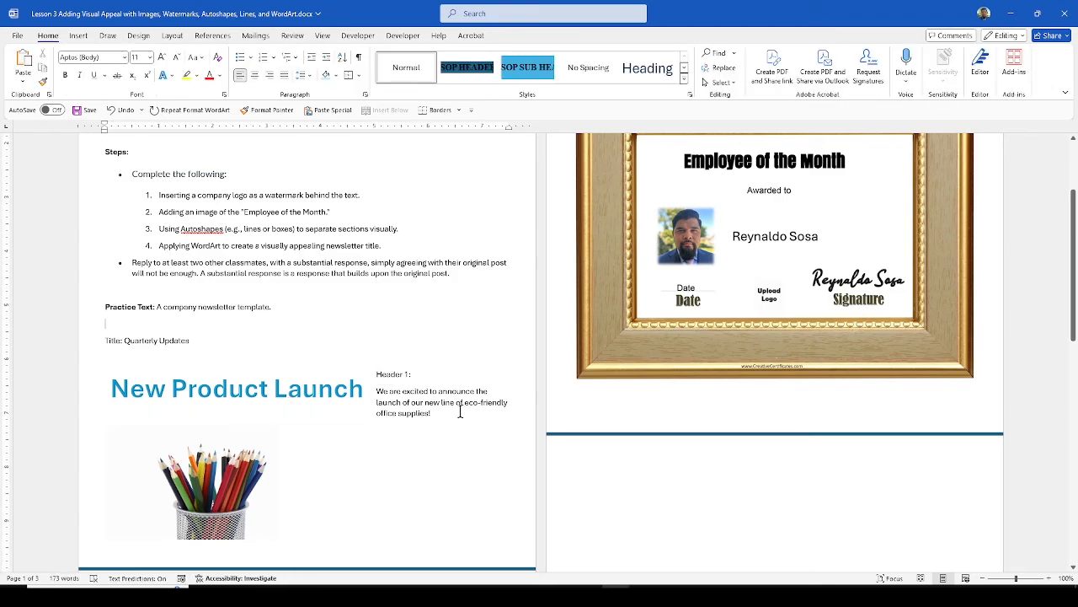
# - Move the New Product Launch WordArt up to the title line and start the "Header 1:" text on a new line below it
pyautogui.click(295, 377)
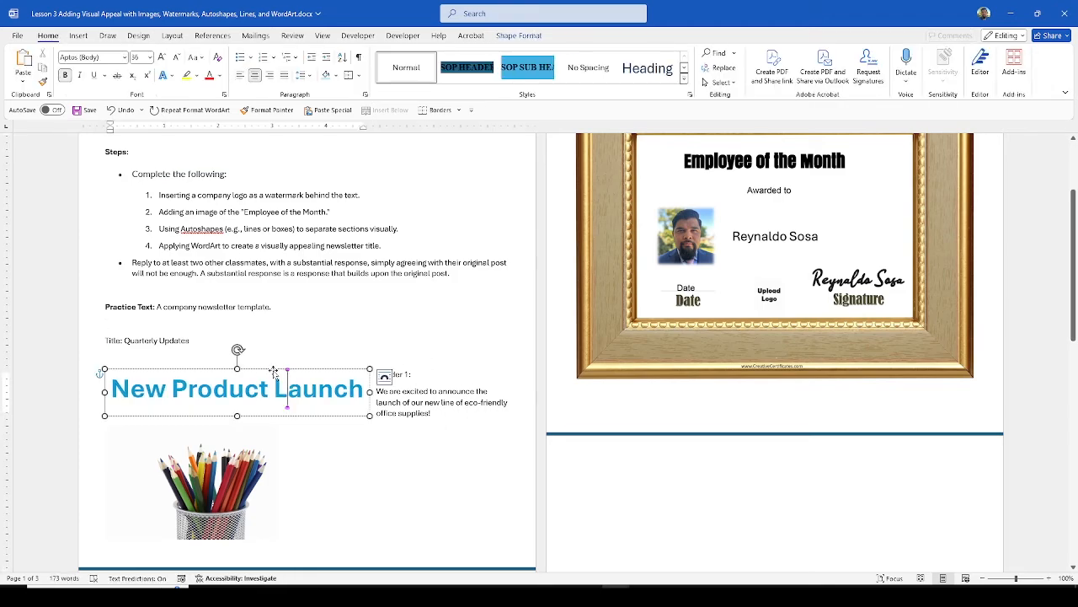
pyautogui.moveTo(276, 373); pyautogui.dragTo(314, 321)
pyautogui.moveTo(300, 305); pyautogui.dragTo(301, 328)
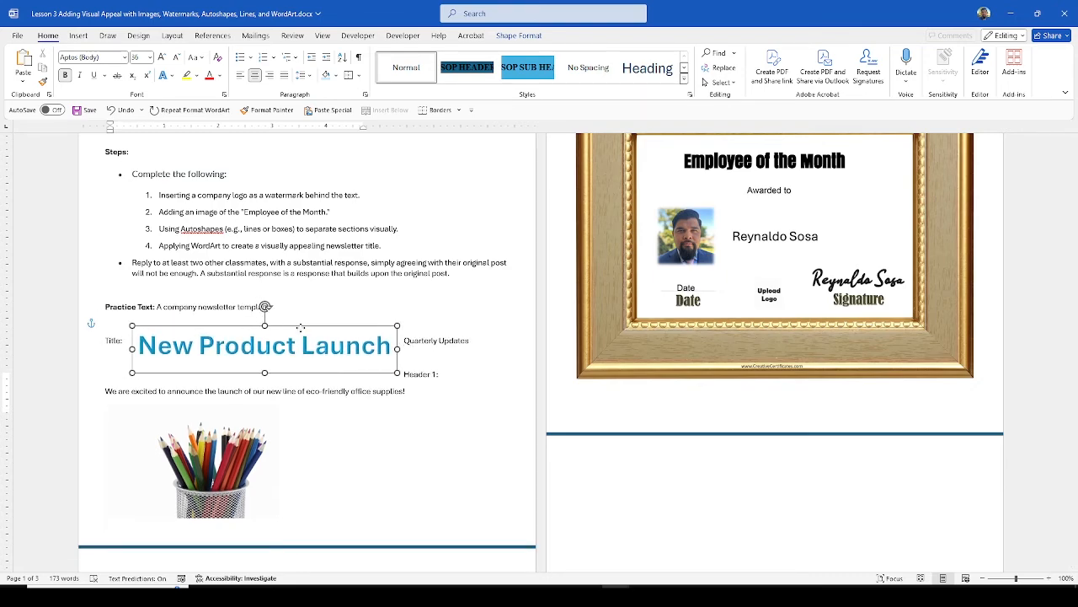
pyautogui.click(409, 377)
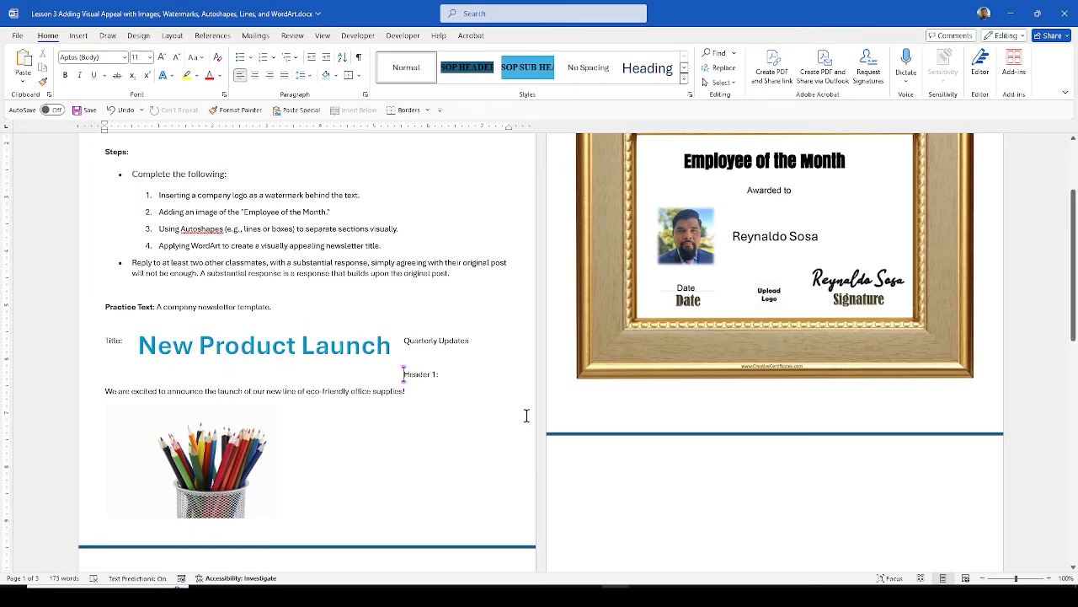
pyautogui.press('Return')
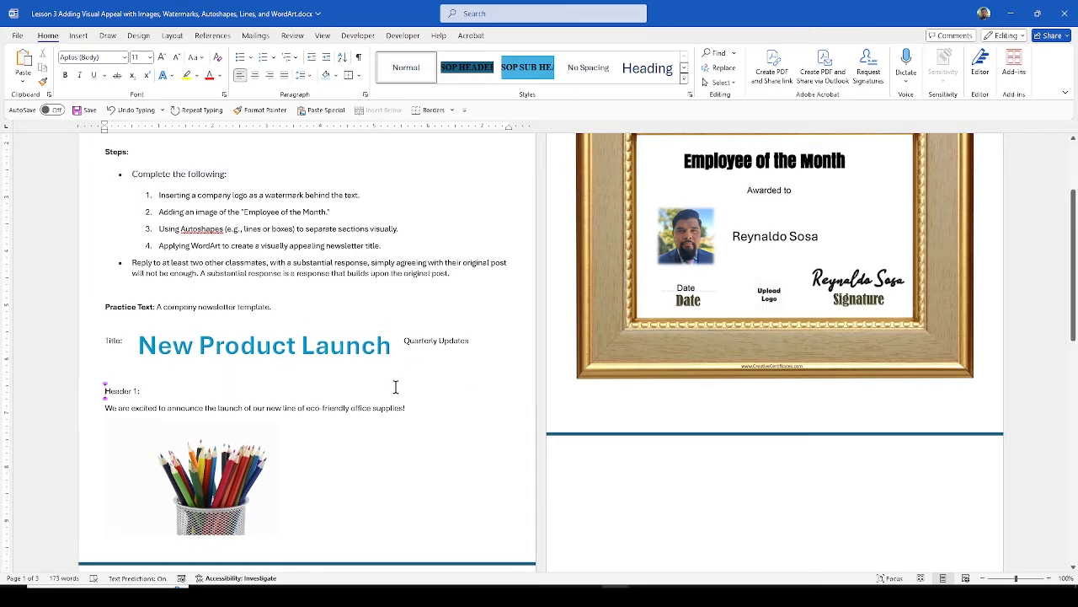
# - Delete the "Header 1:" and "Title:" labels around the New Product Launch WordArt
pyautogui.moveTo(141, 391); pyautogui.dragTo(106, 390)
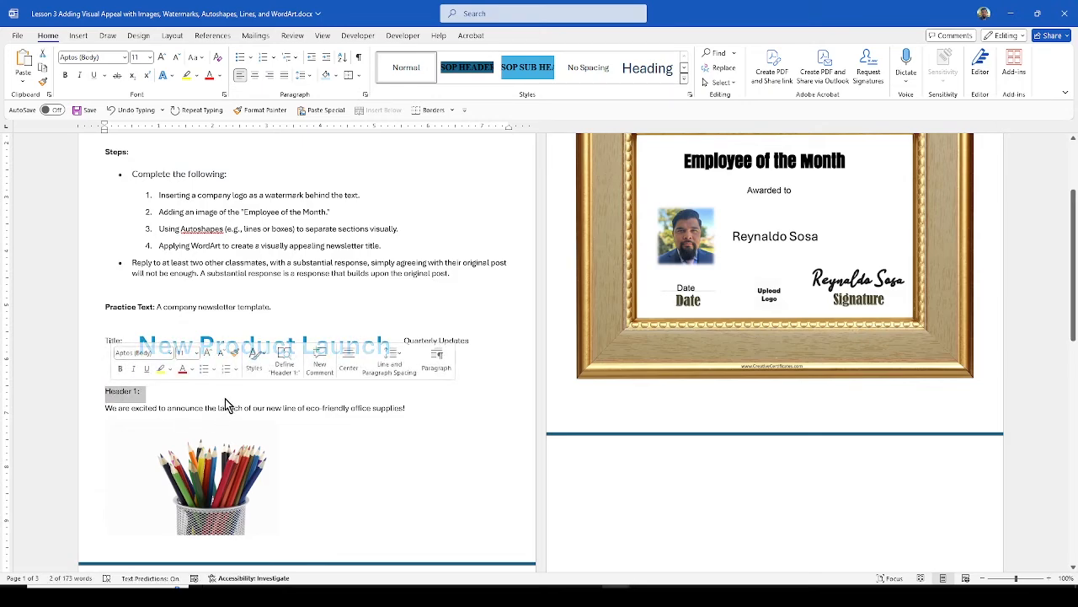
pyautogui.press('BackSpace')
pyautogui.click(119, 343)
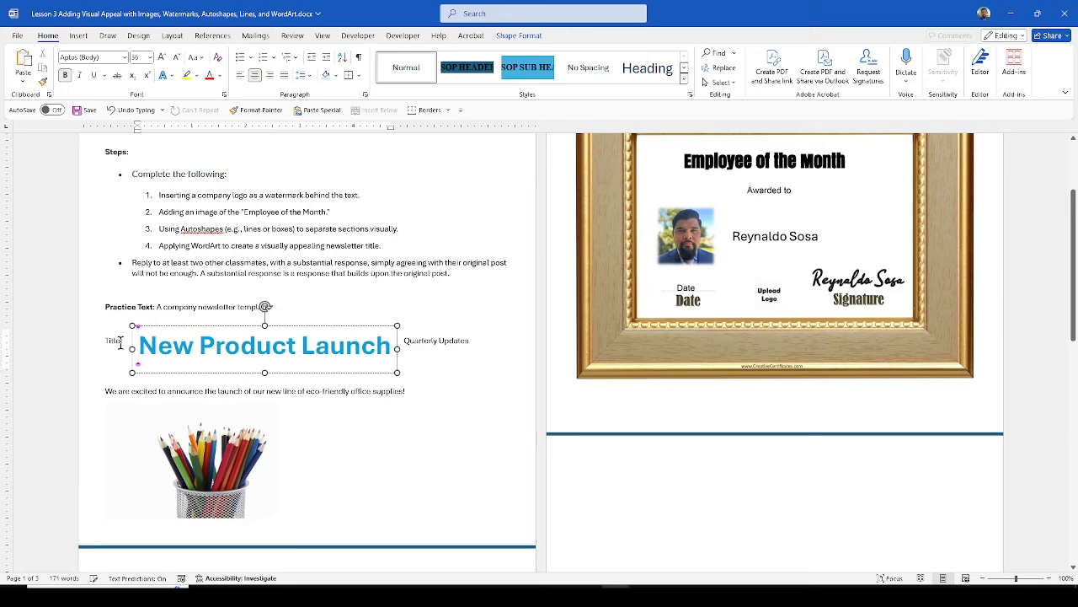
pyautogui.moveTo(125, 344); pyautogui.dragTo(99, 343)
pyautogui.press('BackSpace')
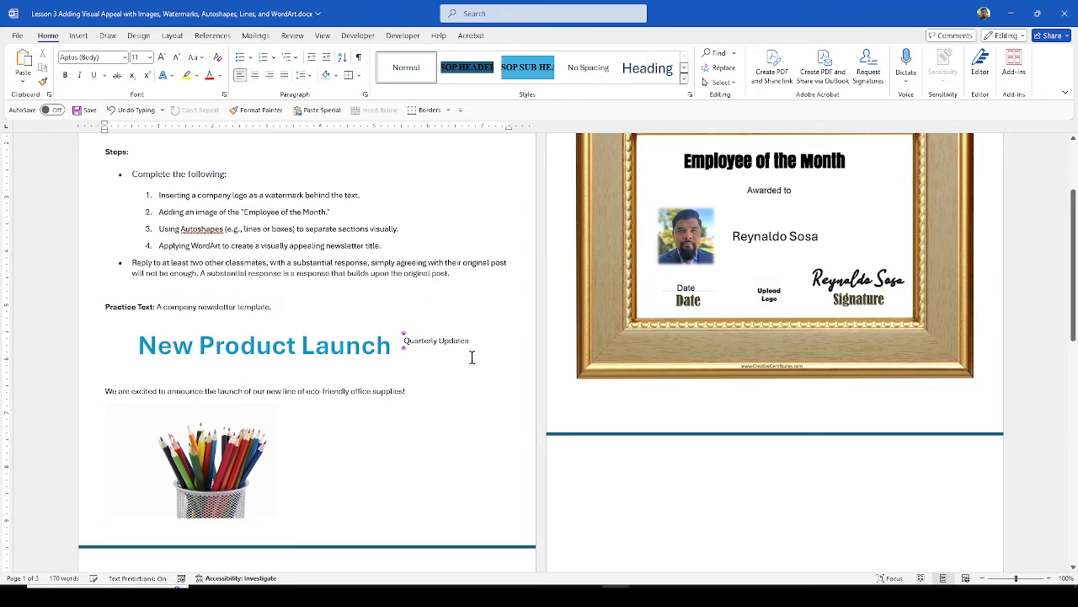
# - Move "Quarterly Updates" below the New Product Launch WordArt and remove the blank lines before the launch announcement
pyautogui.press('Return')
pyautogui.press('Return')
pyautogui.press('Return')
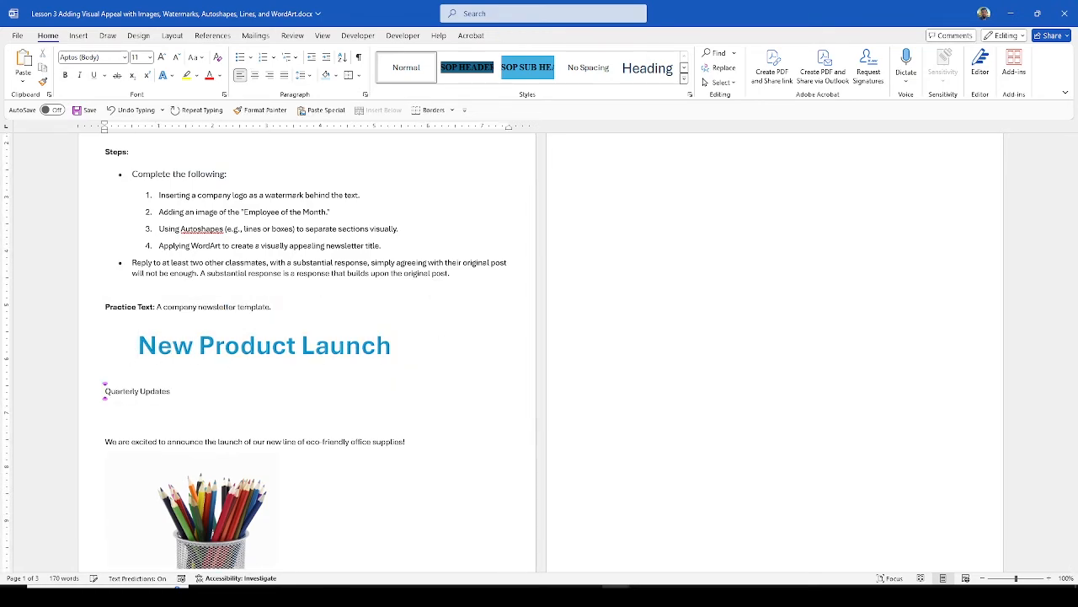
pyautogui.press('End')
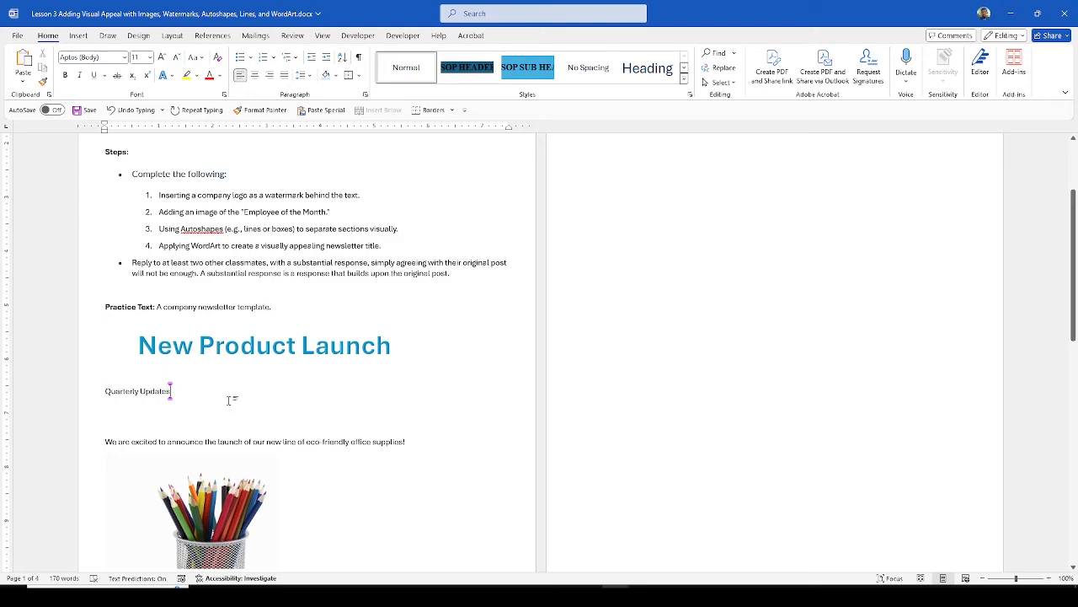
pyautogui.press('Delete')
pyautogui.press('Delete')
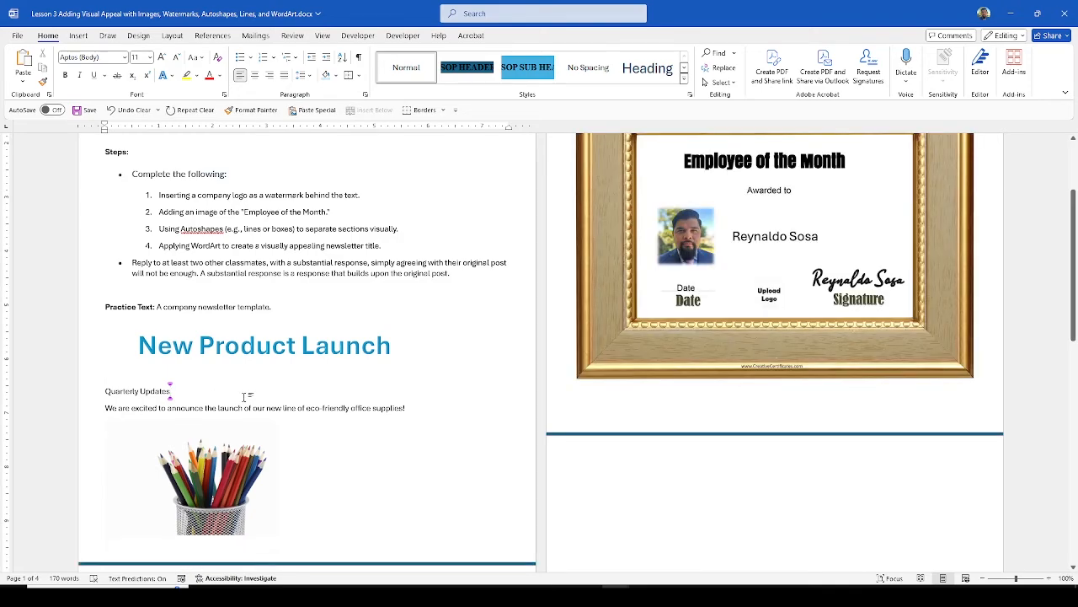
pyautogui.click(304, 436)
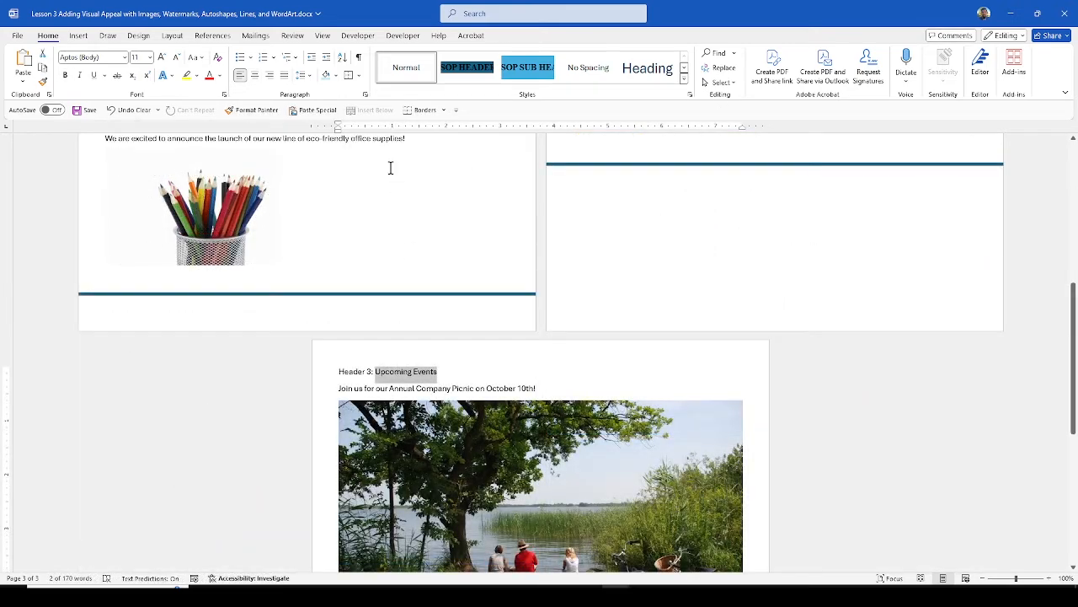
# - Turn the "Upcoming Events" heading text on the third page into WordArt in the same blue style
pyautogui.scroll(1, 390, 169)
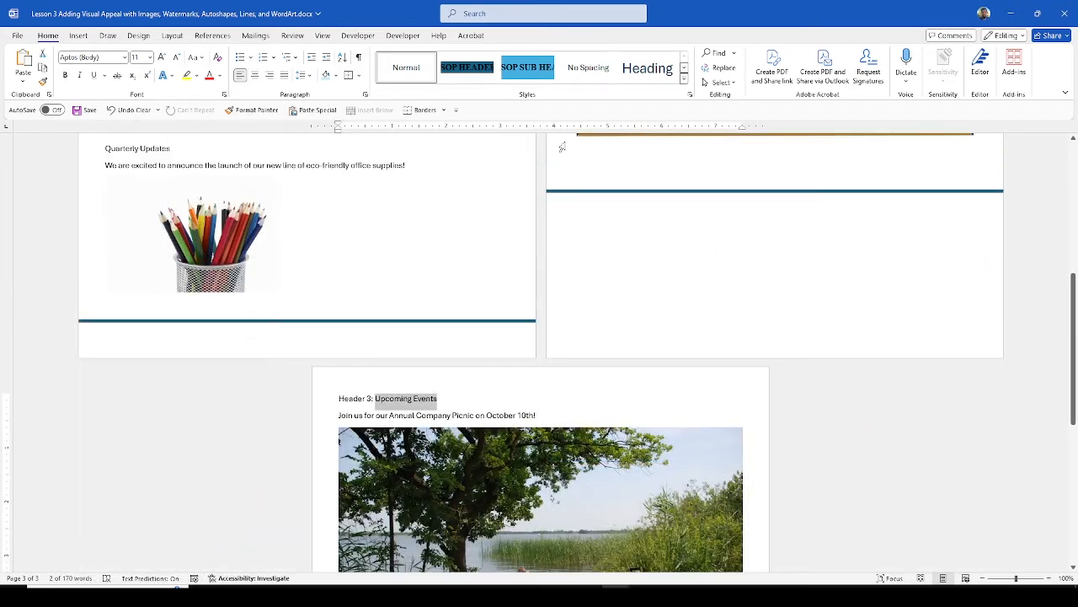
pyautogui.scroll(1, 562, 147)
pyautogui.click(78, 35)
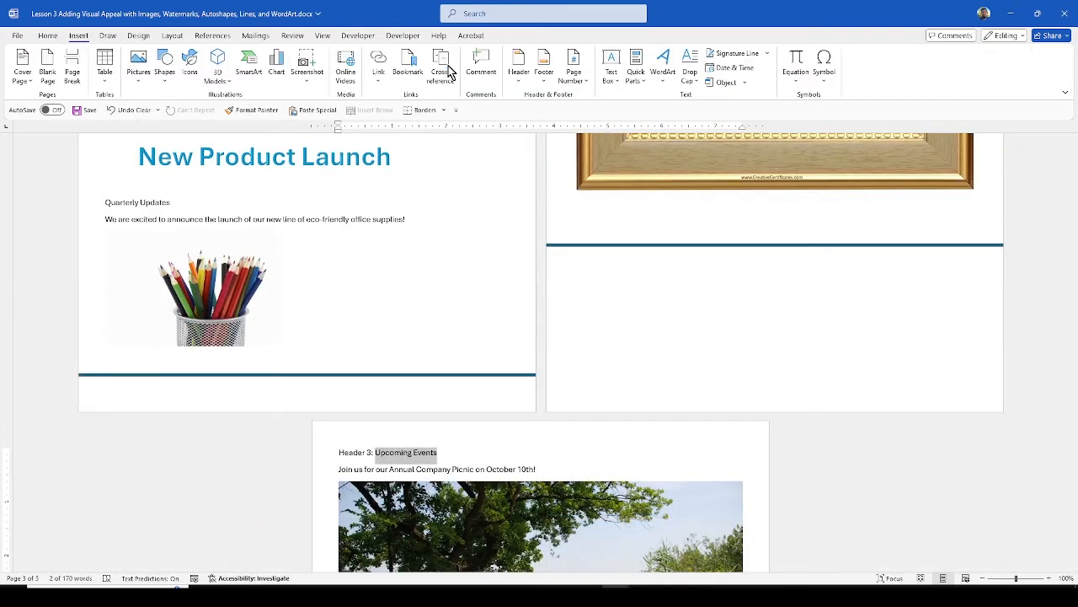
pyautogui.click(658, 84)
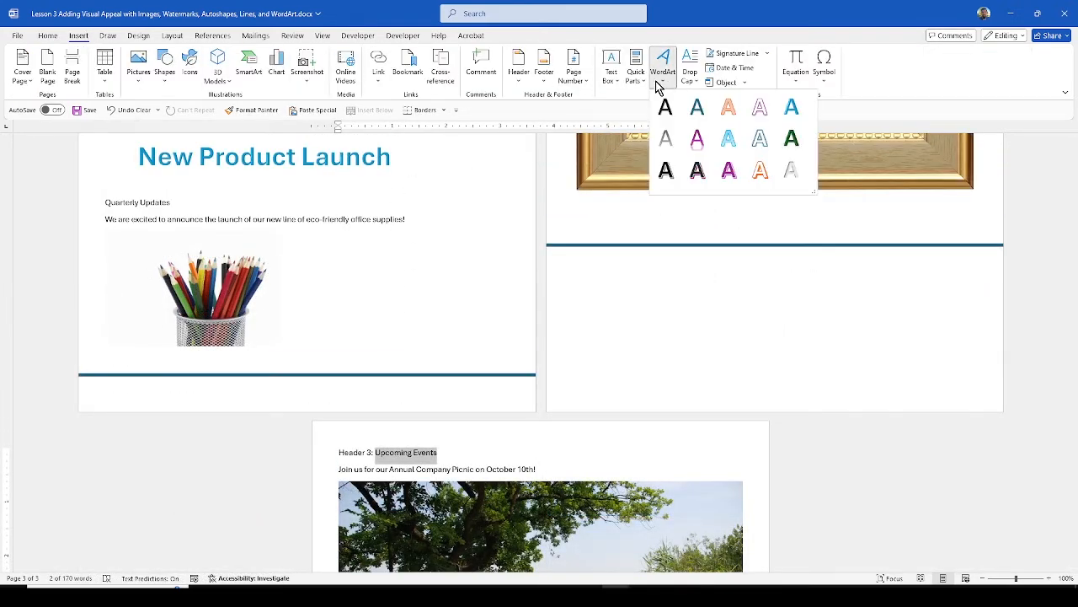
pyautogui.click(743, 110)
pyautogui.click(646, 465)
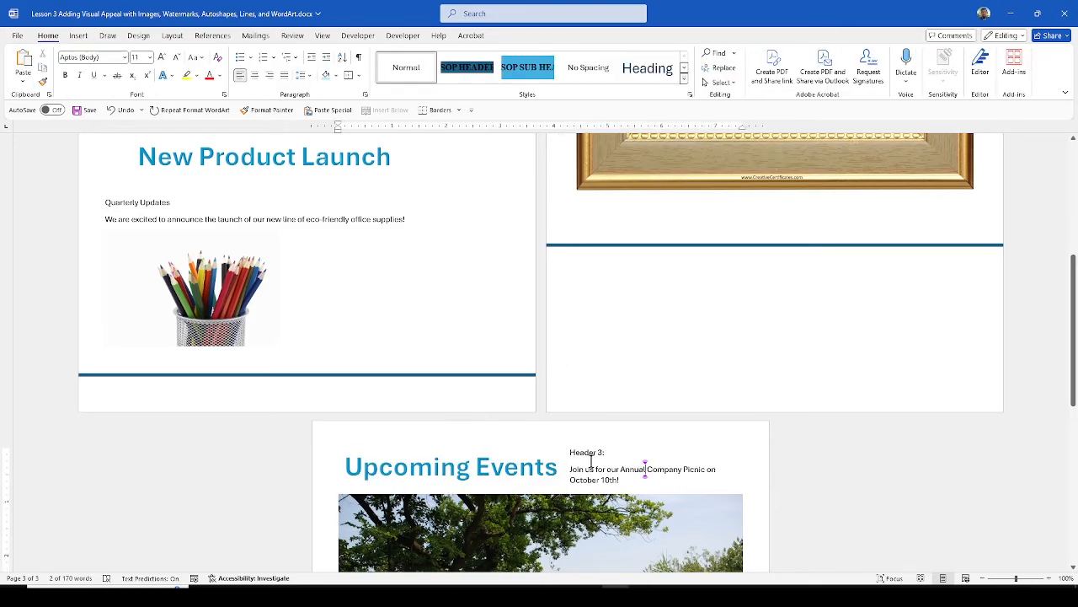
# - Delete the "Header 3:" label and move the company picnic sentence below the Upcoming Events WordArt
pyautogui.moveTo(573, 452); pyautogui.dragTo(606, 451)
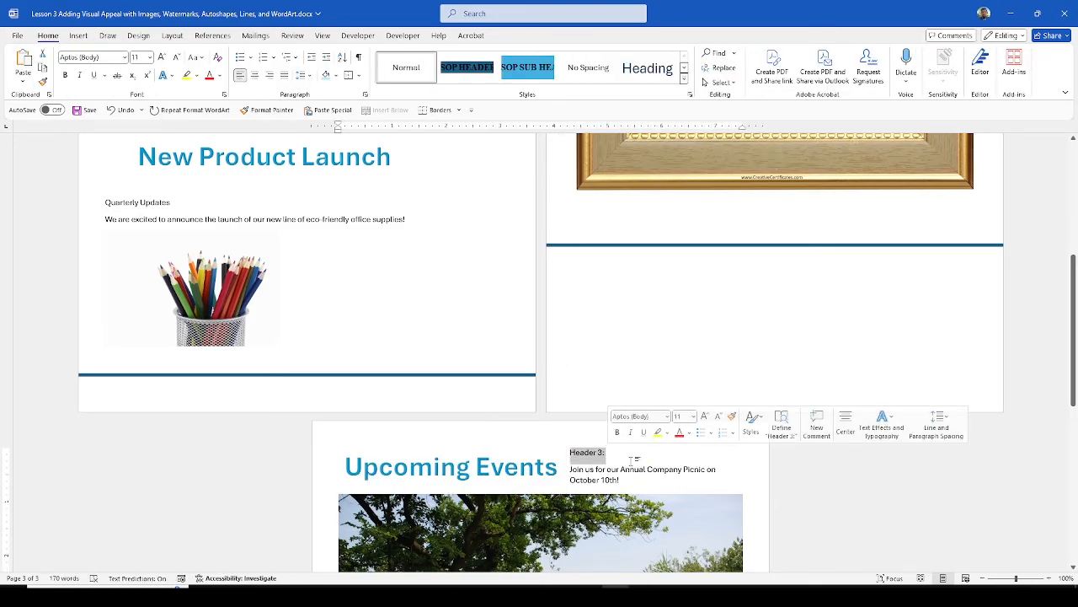
pyautogui.press('Delete')
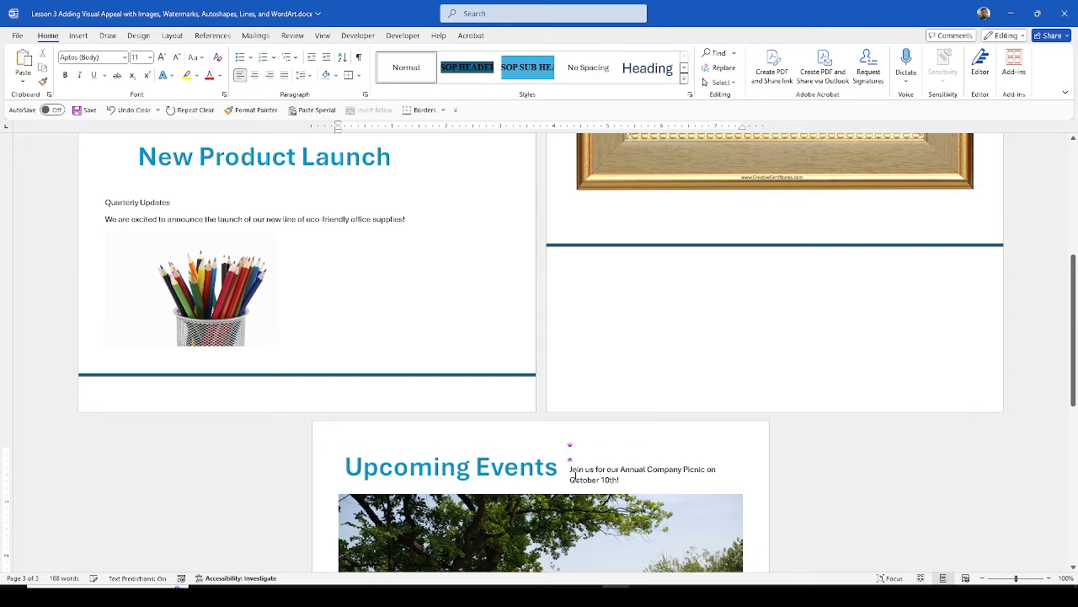
pyautogui.click(572, 471)
pyautogui.press('Return')
pyautogui.scroll(-5, 573, 475)
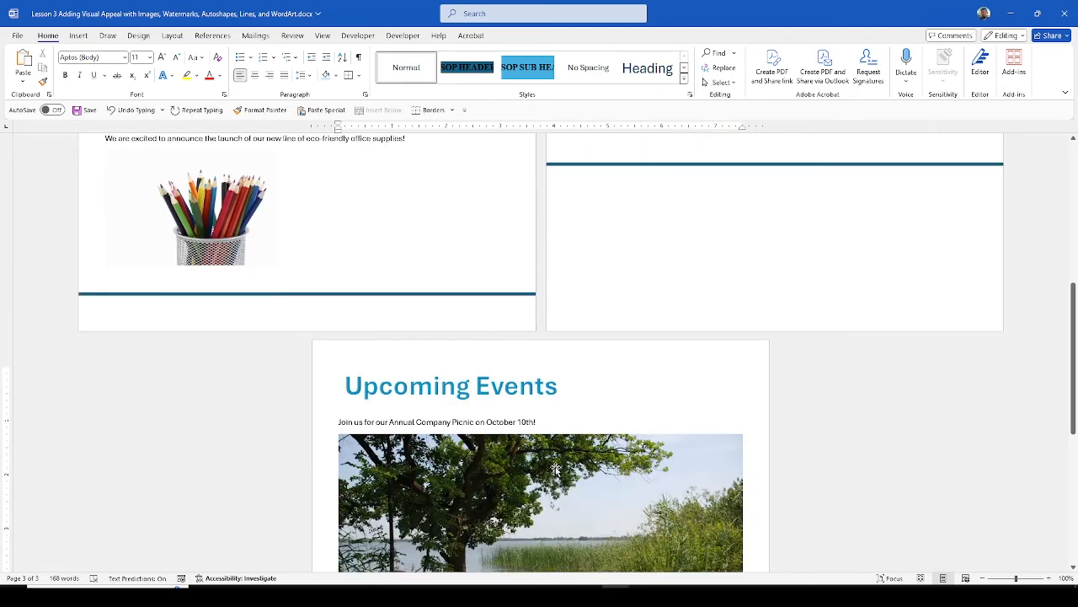
pyautogui.scroll(-3, 554, 469)
pyautogui.scroll(12, 551, 464)
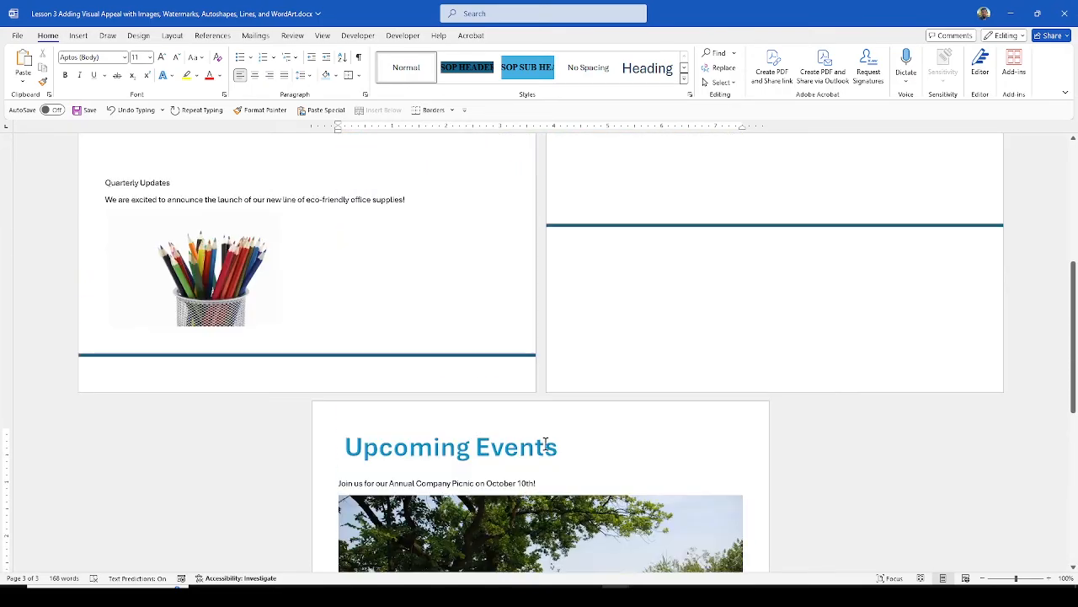
pyautogui.scroll(3, 574, 410)
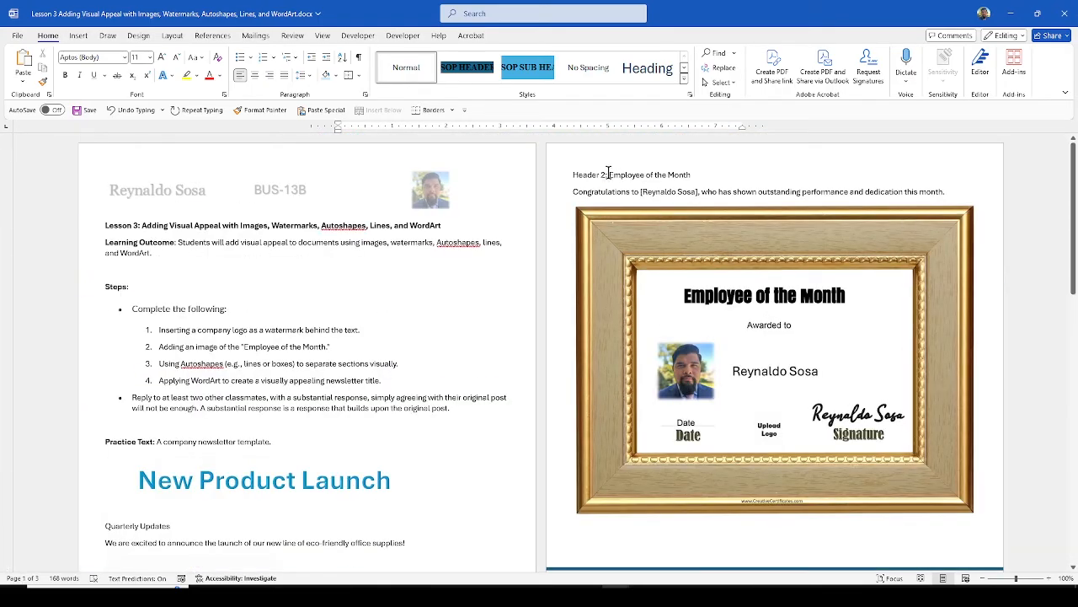
# - Delete the "Header 2:" label on the second page and turn "Employee of the Month" into WordArt in the same blue style
pyautogui.moveTo(608, 174); pyautogui.dragTo(572, 174)
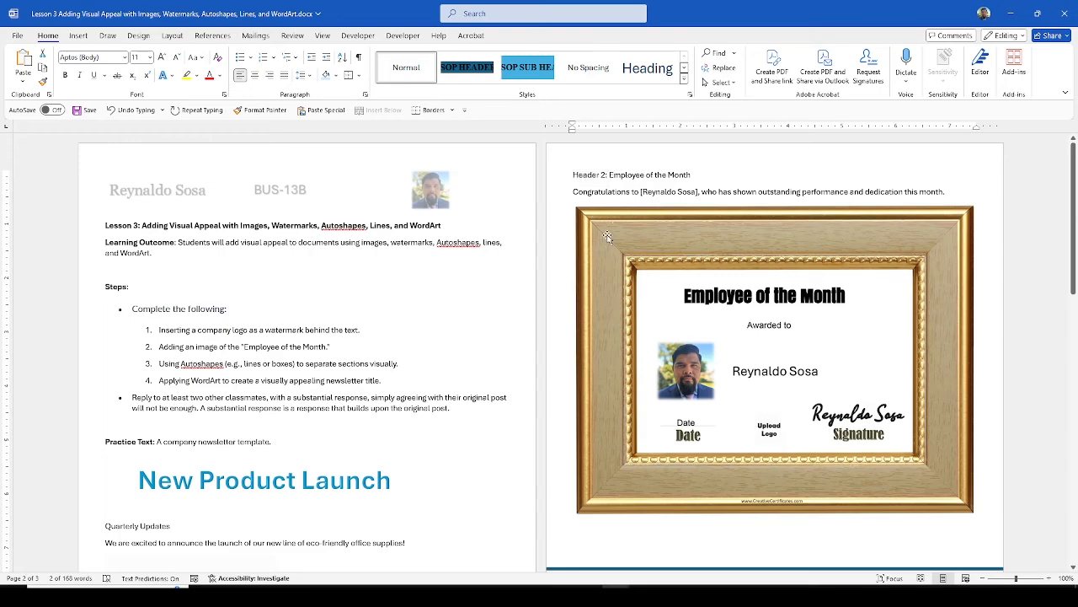
pyautogui.press('Delete')
pyautogui.moveTo(659, 174); pyautogui.dragTo(573, 174)
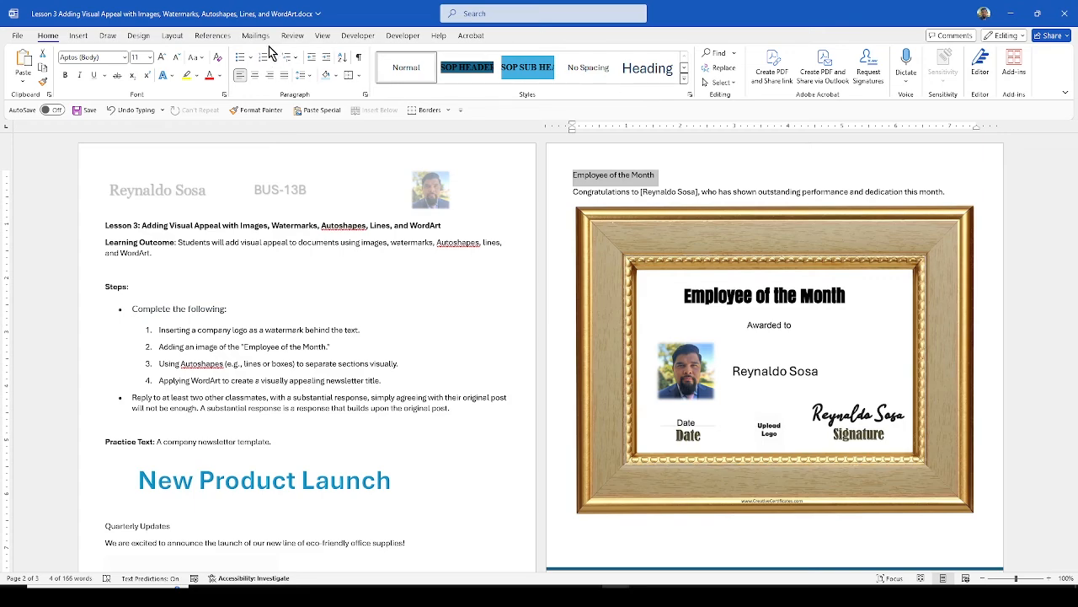
pyautogui.click(82, 37)
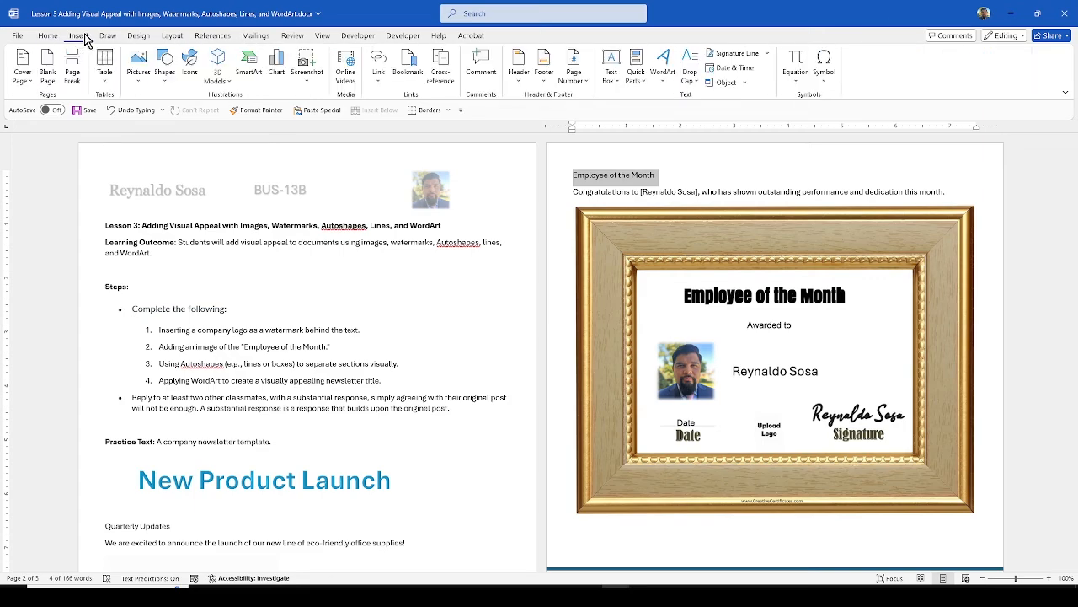
pyautogui.click(662, 78)
pyautogui.click(789, 106)
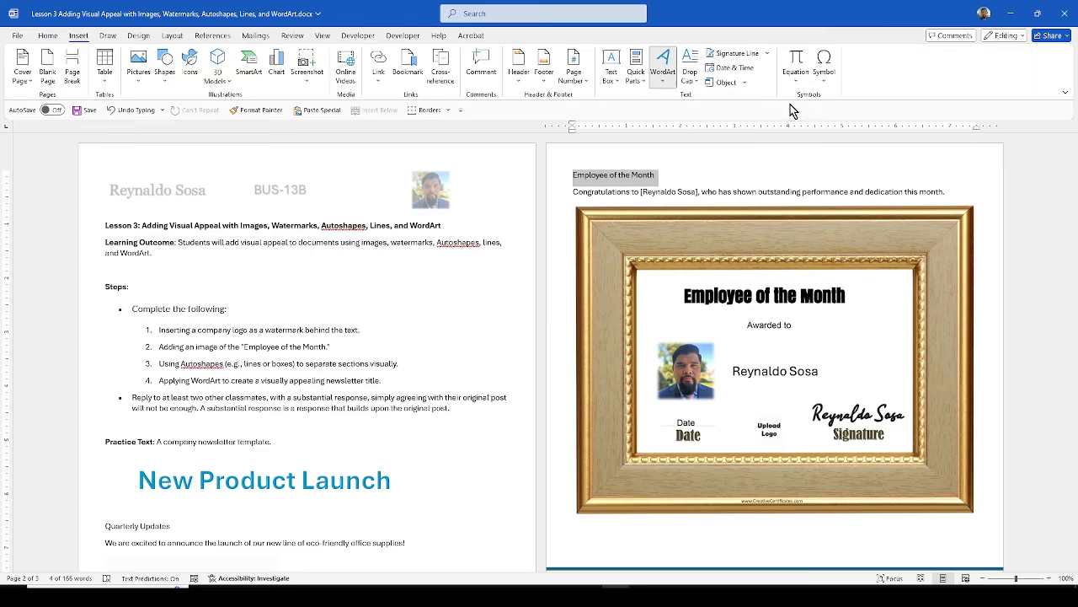
pyautogui.click(940, 172)
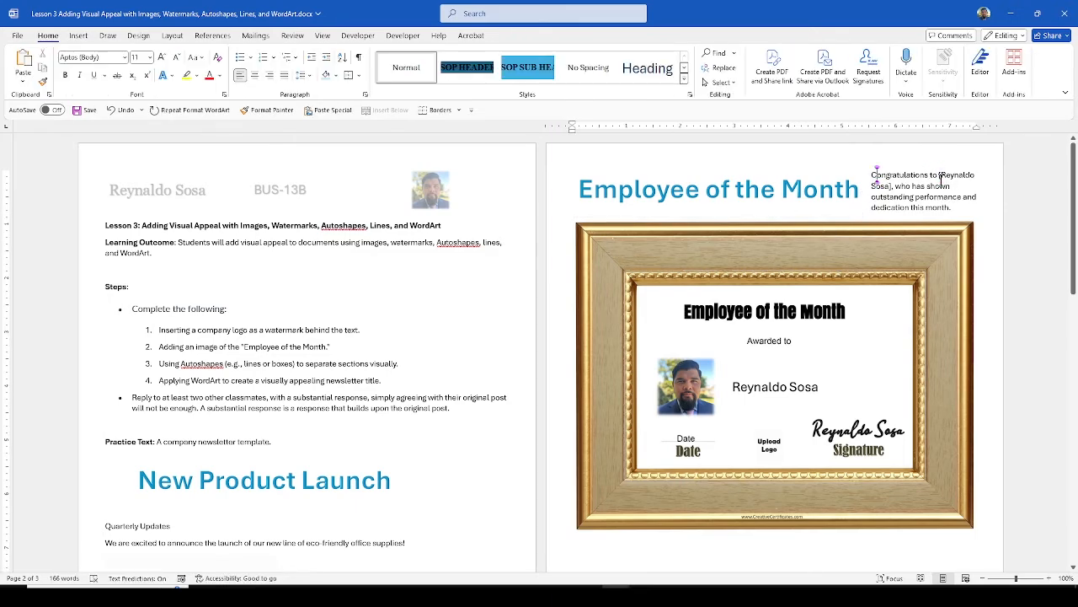
# - Open the custom fill colour settings for the Employee of the Month WordArt box
pyautogui.scroll(-5, 776, 313)
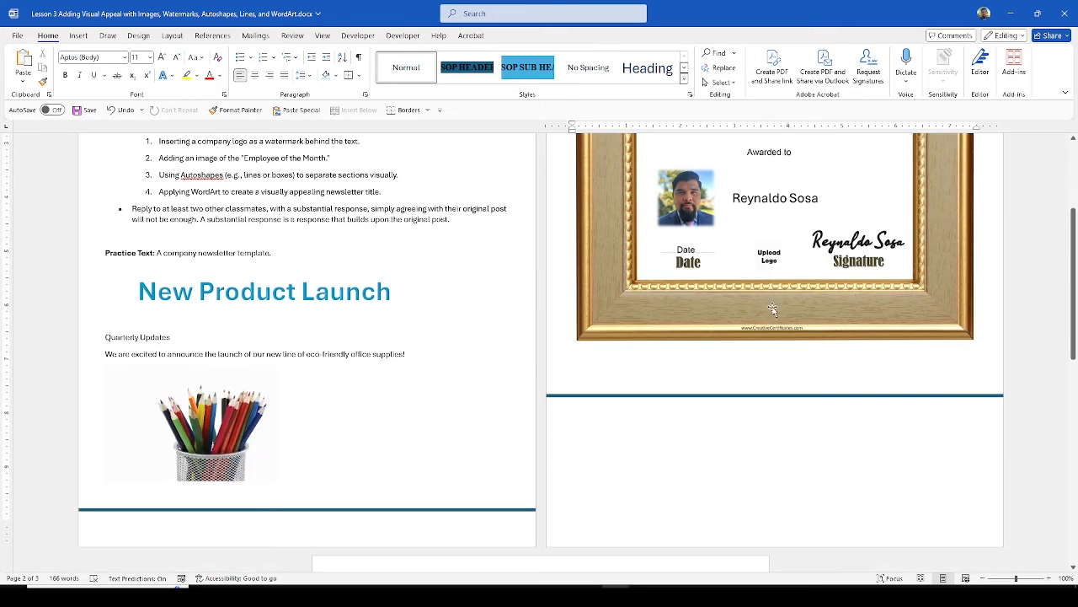
pyautogui.scroll(5, 811, 295)
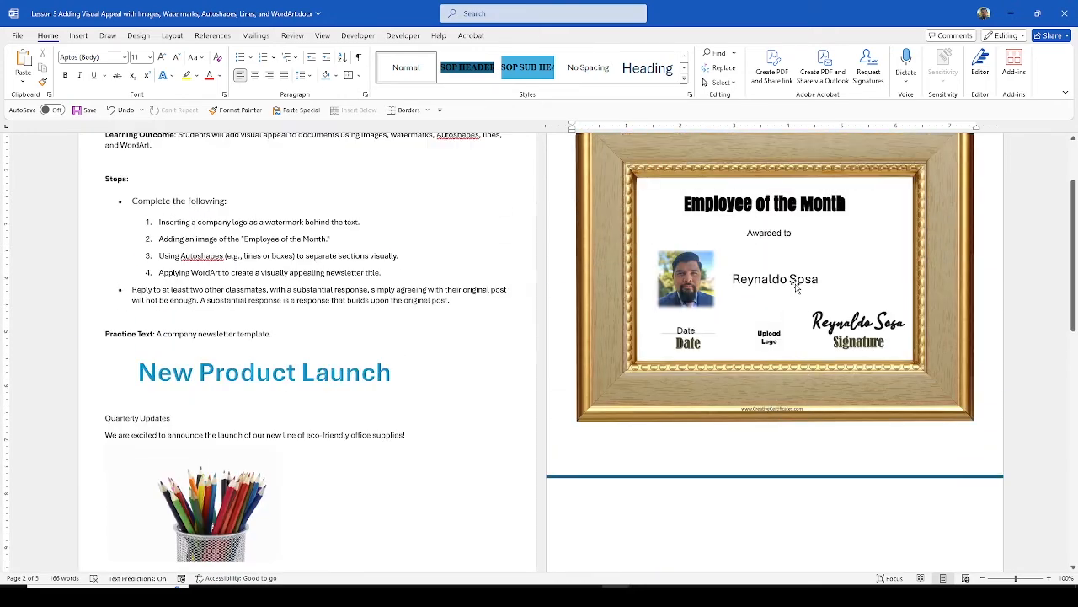
pyautogui.click(702, 256)
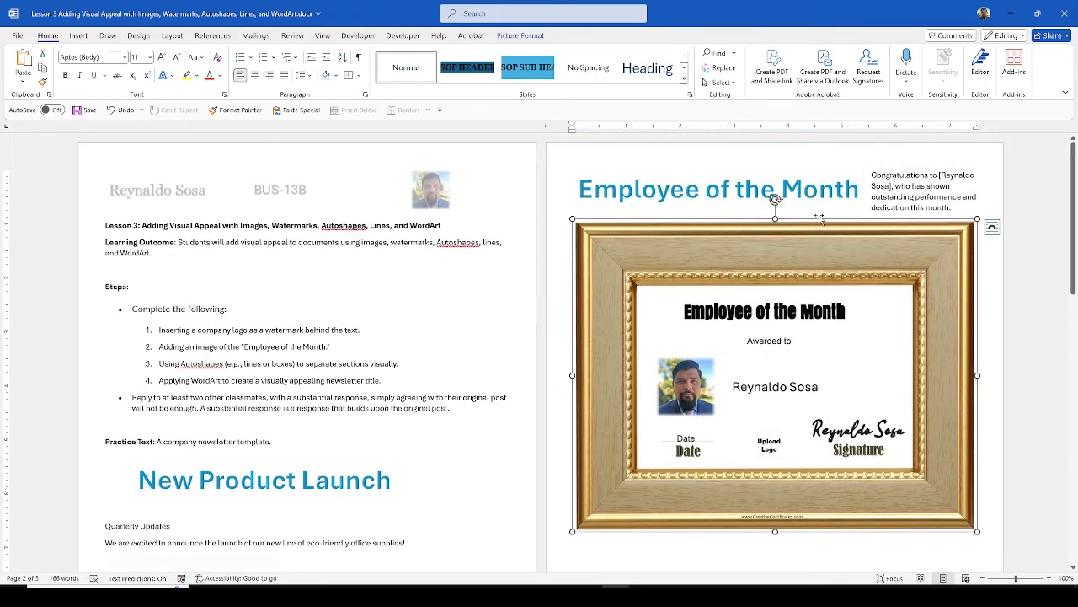
pyautogui.click(722, 187)
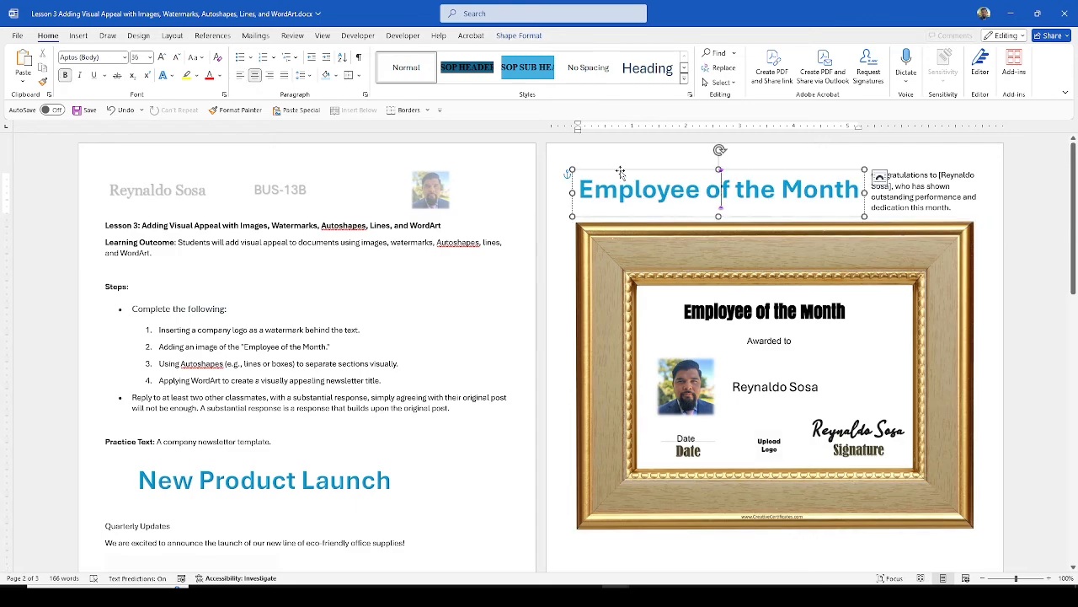
pyautogui.click(665, 171)
pyautogui.click(521, 36)
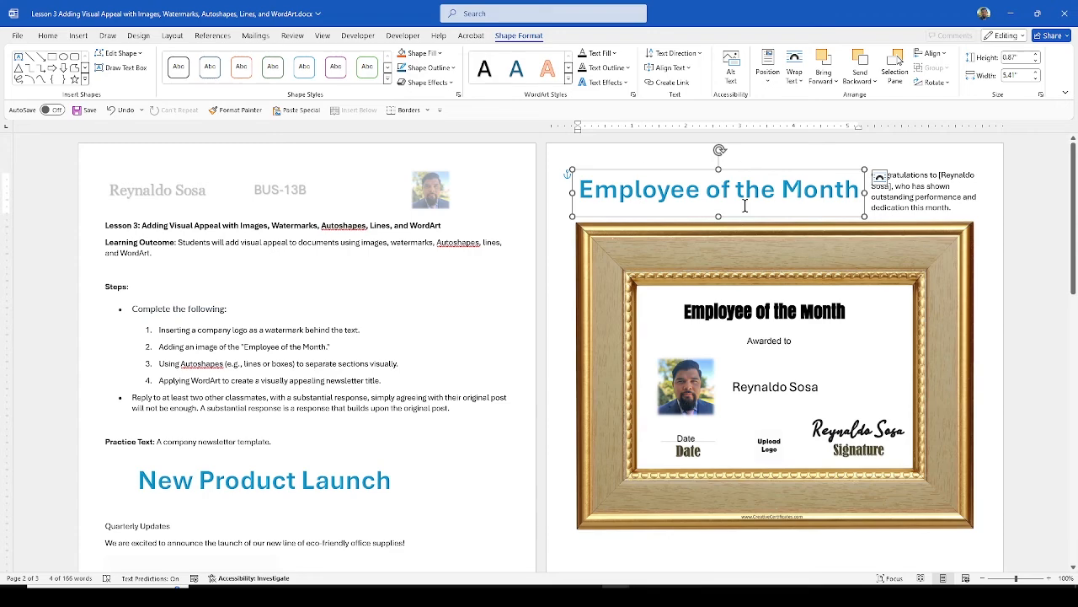
pyautogui.click(438, 54)
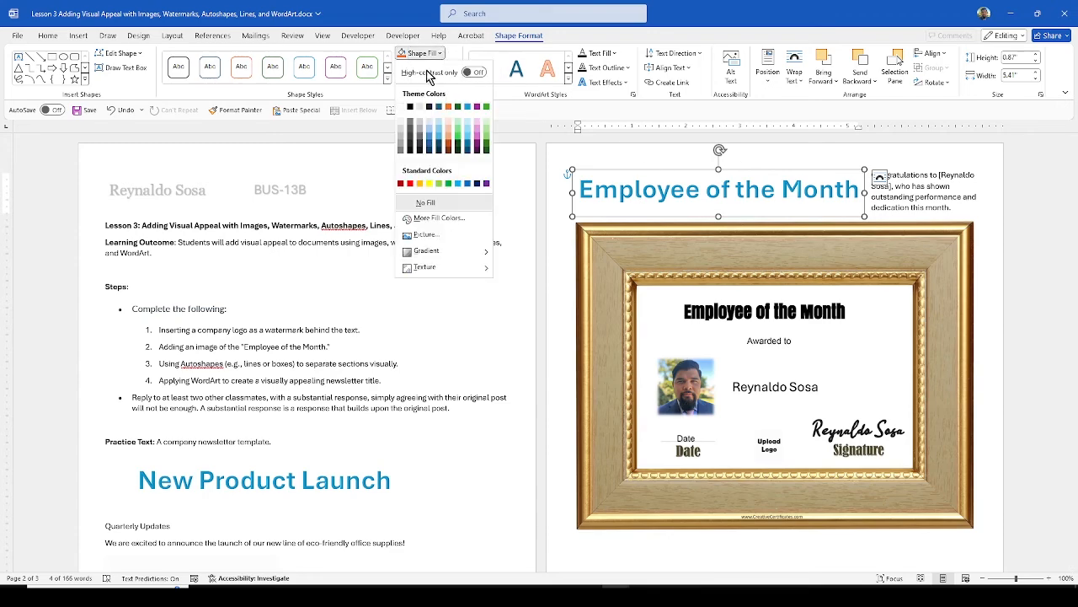
pyautogui.click(438, 221)
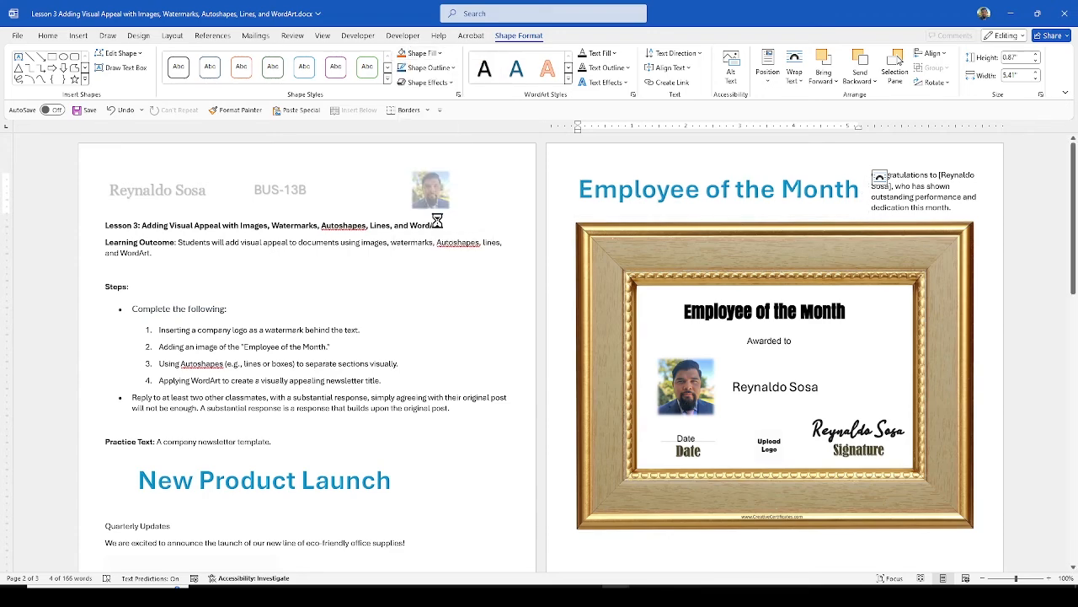
pyautogui.moveTo(545, 181); pyautogui.dragTo(358, 162)
pyautogui.click(385, 173)
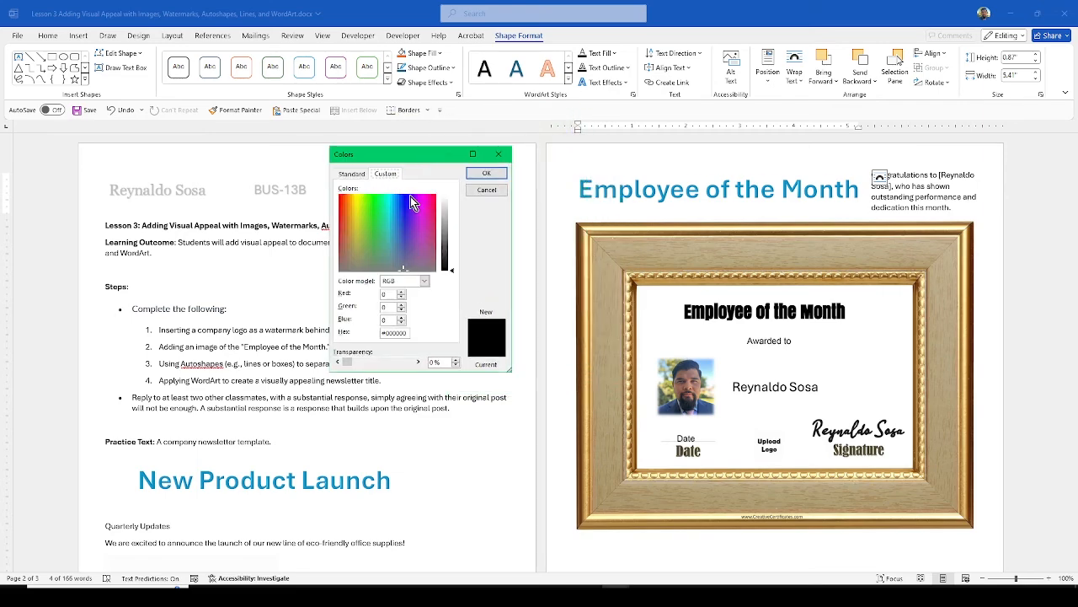
# - Try to match the certificate frame by eye with a custom fill of RGB 196, 196, 134 at 0% transparency
pyautogui.click(352, 174)
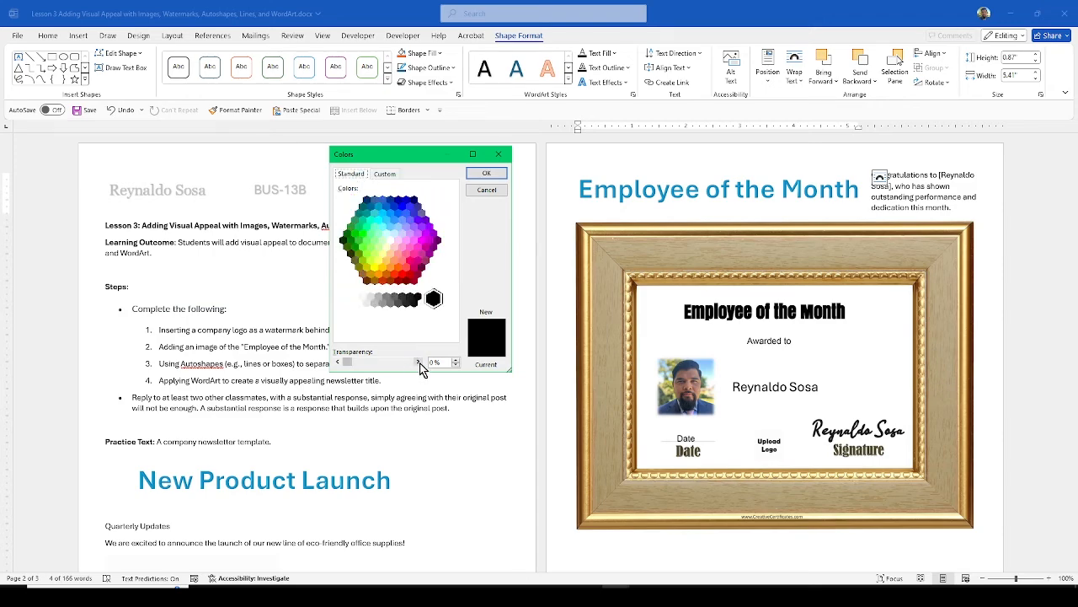
pyautogui.click(419, 362)
pyautogui.click(385, 173)
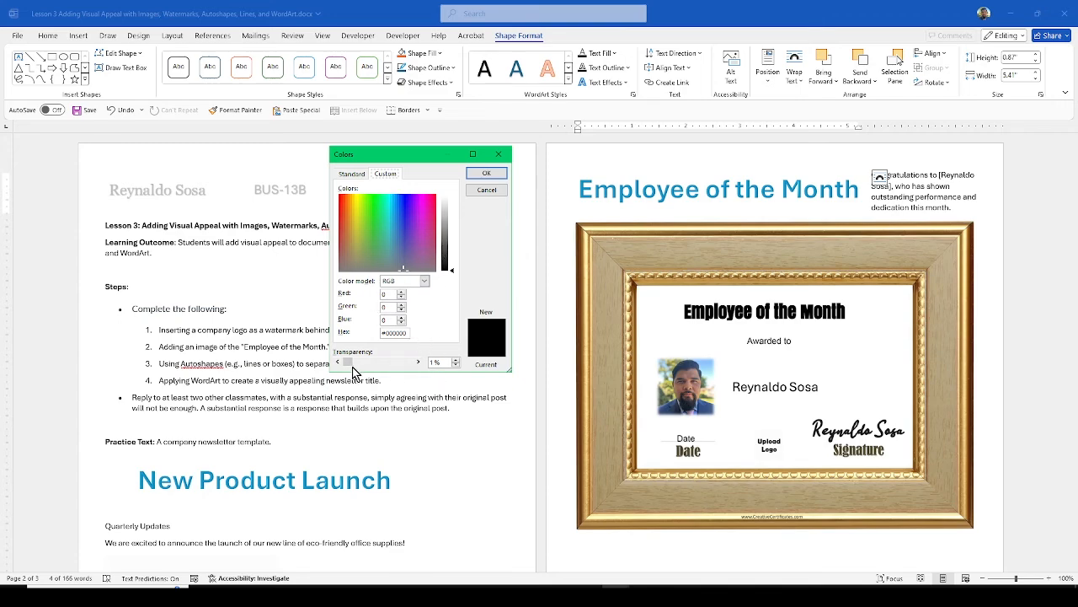
pyautogui.moveTo(349, 363)
pyautogui.mouseDown()
pyautogui.moveTo(406, 364)
pyautogui.moveTo(347, 365)
pyautogui.mouseUp()
pyautogui.moveTo(399, 246); pyautogui.dragTo(361, 245)
pyautogui.moveTo(454, 278); pyautogui.dragTo(455, 223)
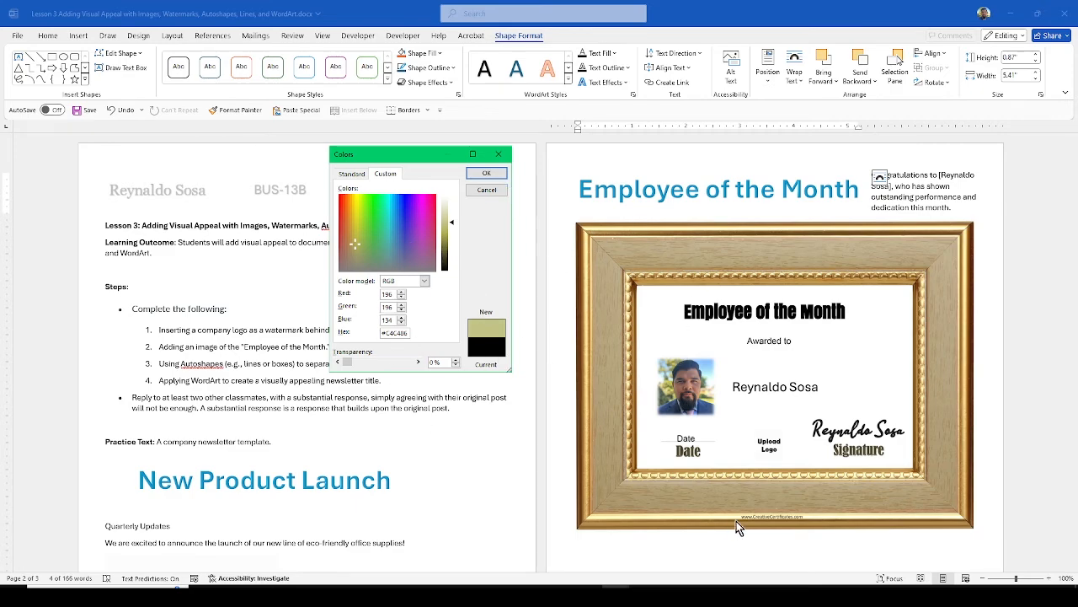
# - Switch to PowerPoint and add blue WordArt with the employee's first name below the first certificate on slide 2
pyautogui.moveTo(764, 582)
pyautogui.click(767, 563)
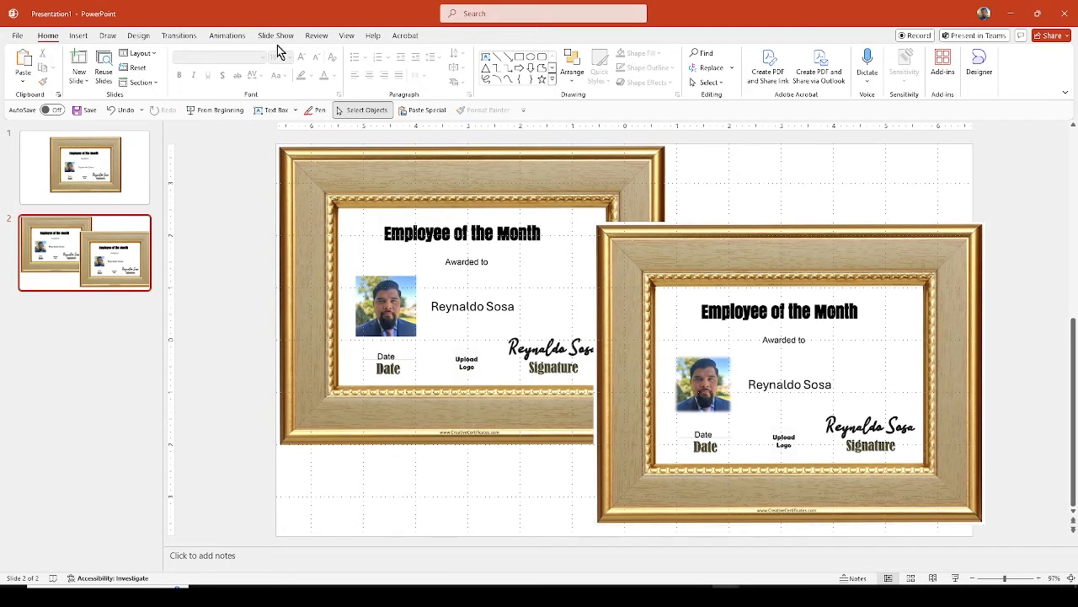
pyautogui.click(85, 35)
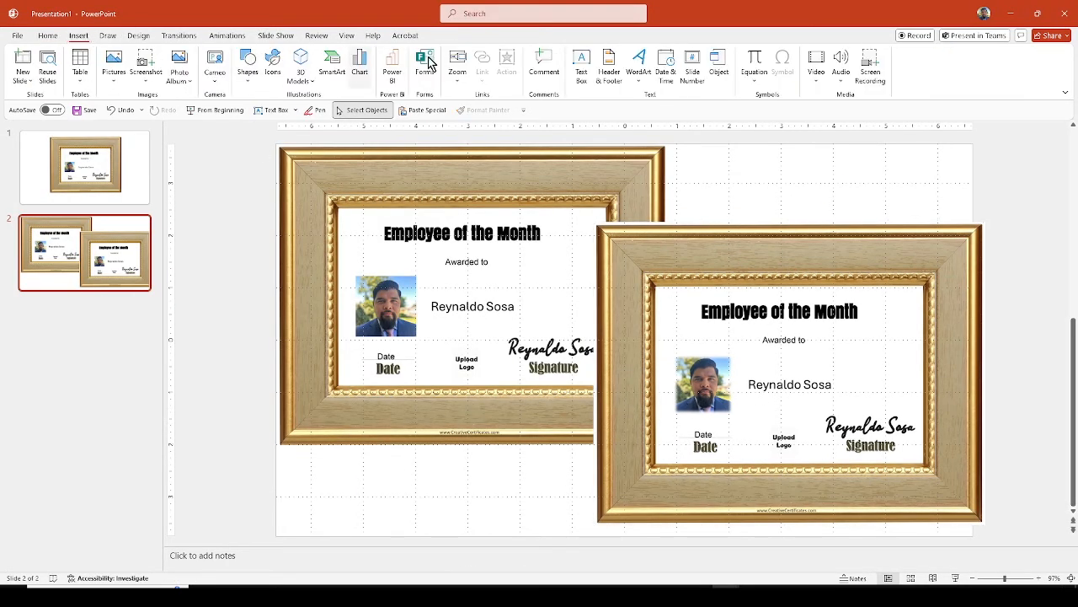
pyautogui.click(638, 63)
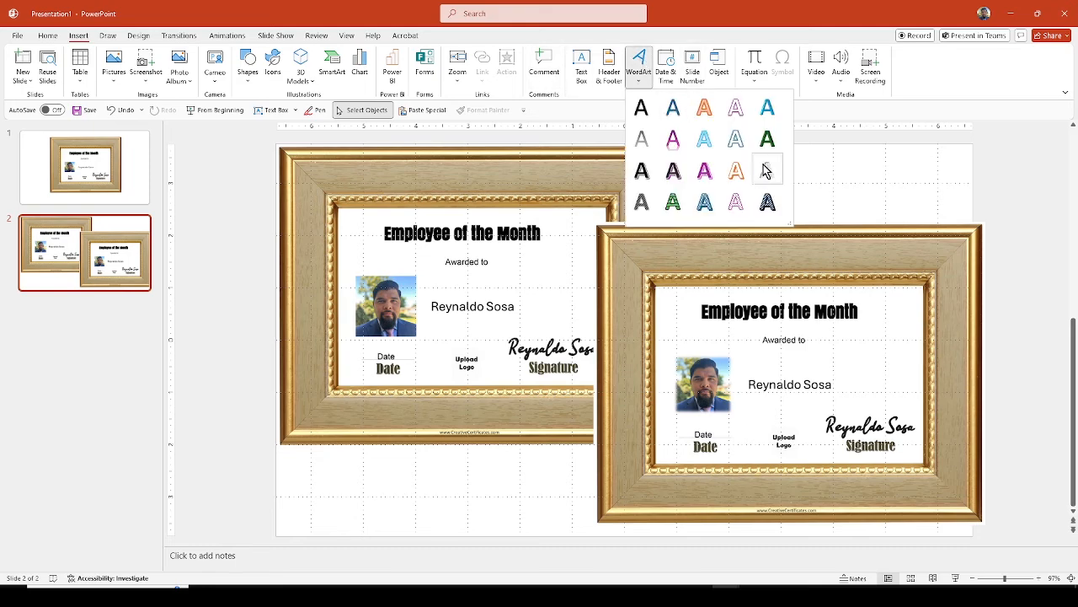
pyautogui.click(767, 108)
pyautogui.moveTo(614, 316); pyautogui.dragTo(428, 457)
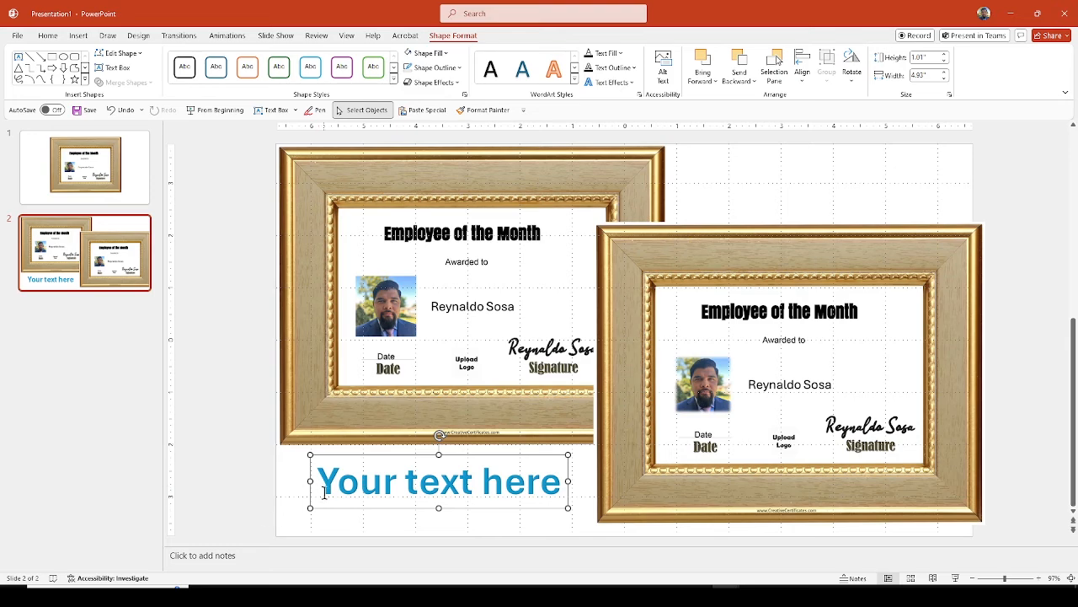
pyautogui.moveTo(325, 482); pyautogui.dragTo(530, 493)
pyautogui.write('R')
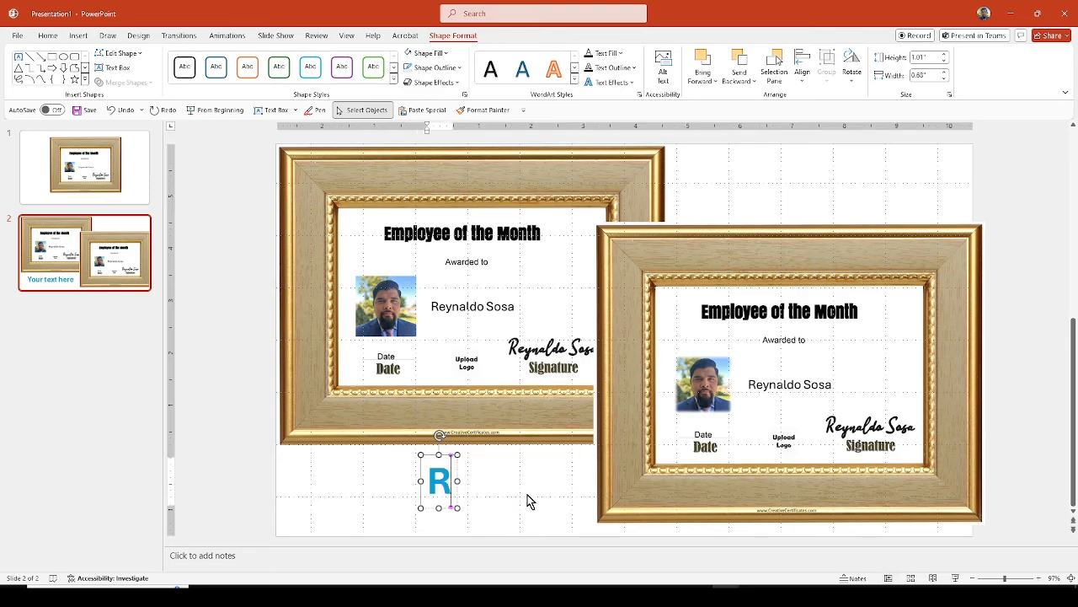
pyautogui.write('eynaldo')
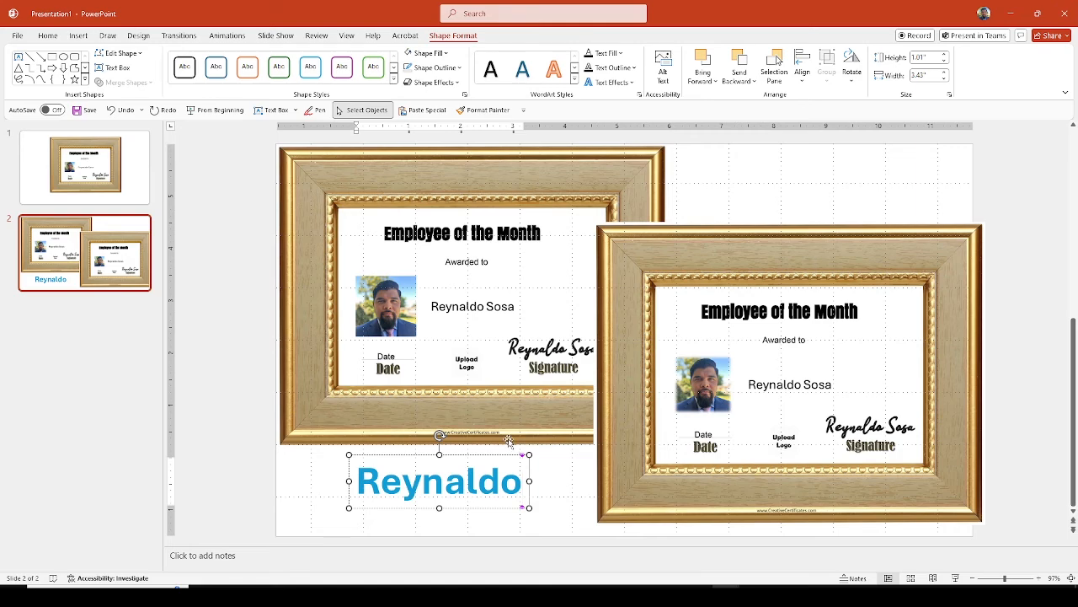
pyautogui.click(549, 486)
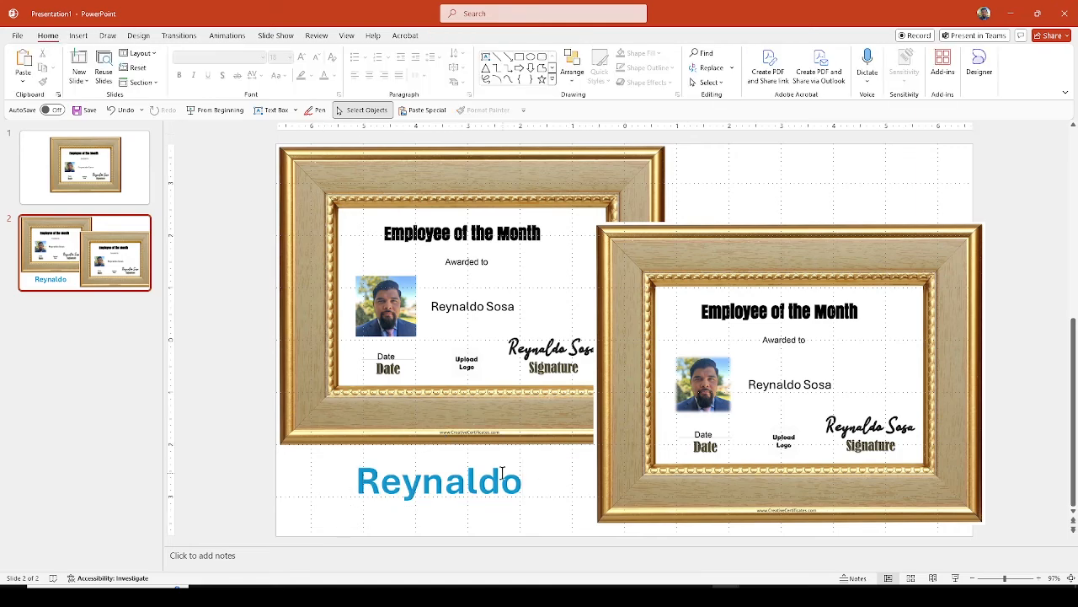
# - Fill the name WordArt box with a light gold sampled from the certificate frame using the Eyedropper
pyautogui.click(453, 457)
pyautogui.click(484, 456)
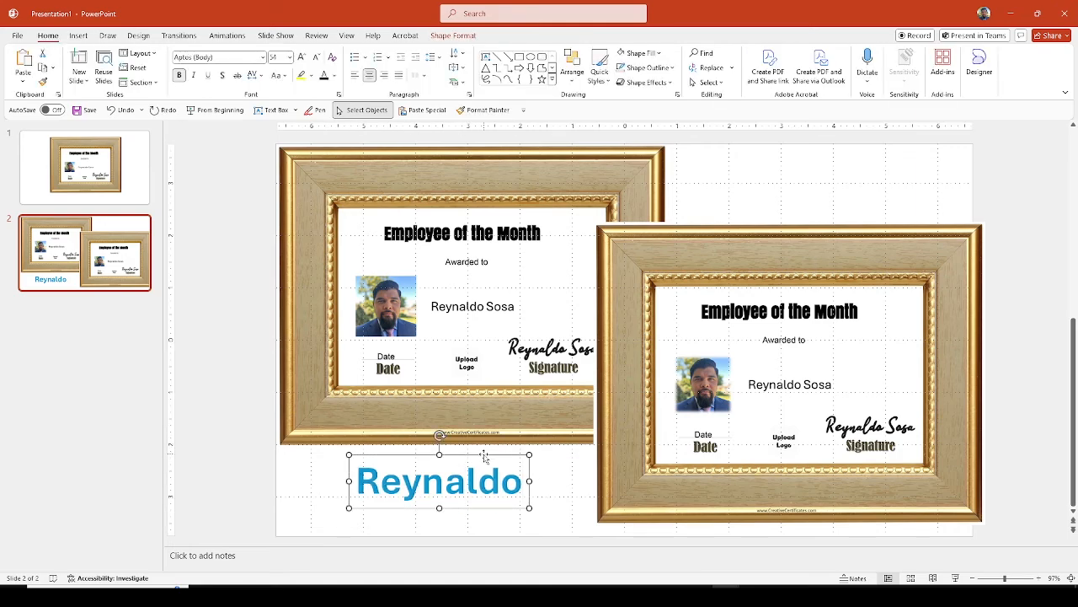
pyautogui.click(458, 36)
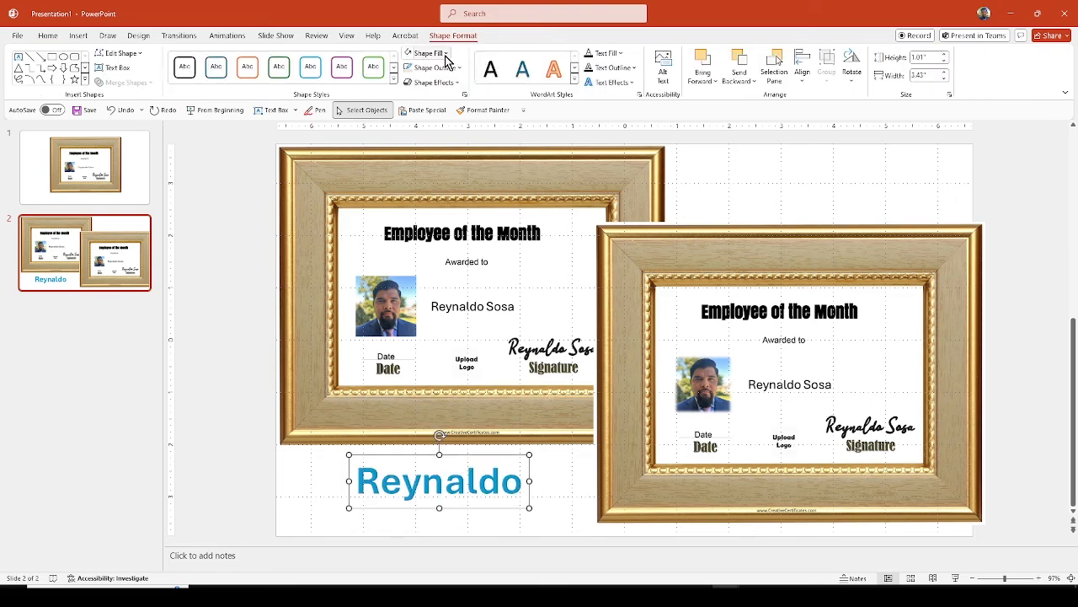
pyautogui.click(446, 53)
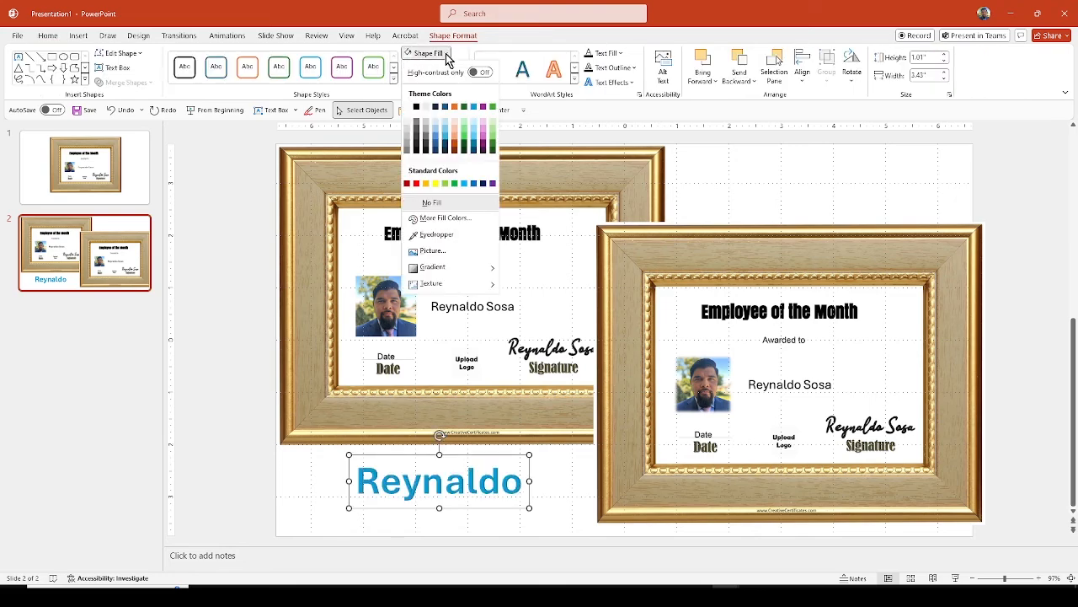
pyautogui.click(434, 238)
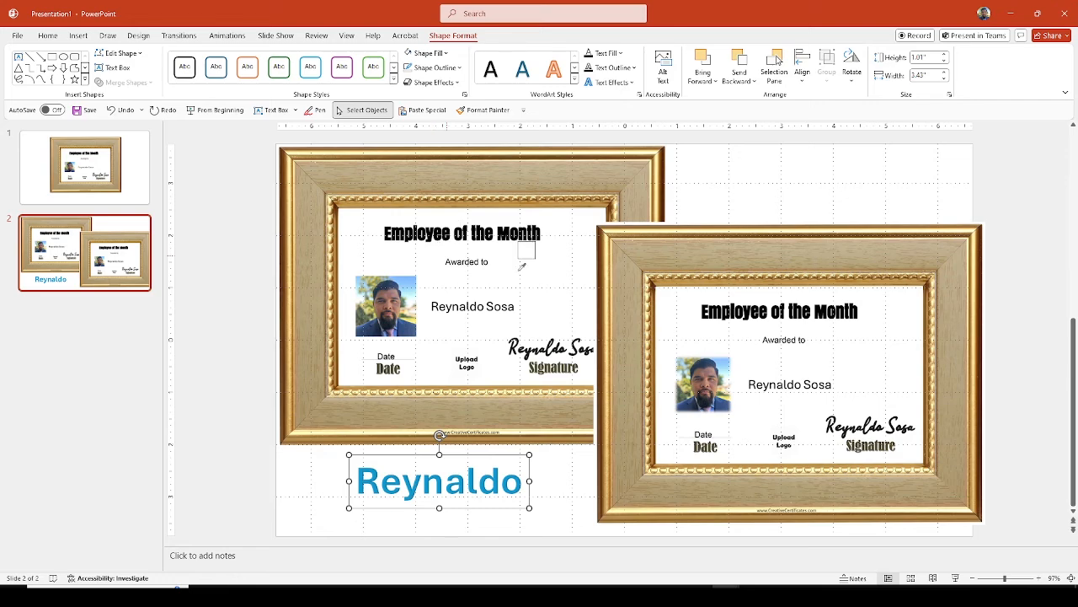
pyautogui.click(638, 226)
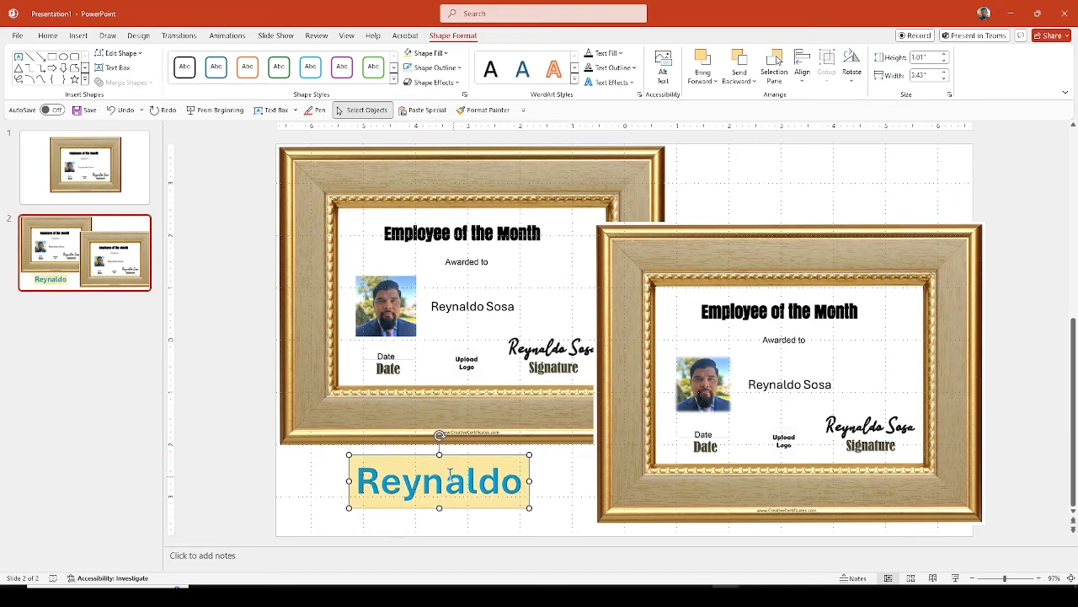
# - Look up the RGB values of the name WordArt's sampled fill in its custom colour settings
pyautogui.click(447, 53)
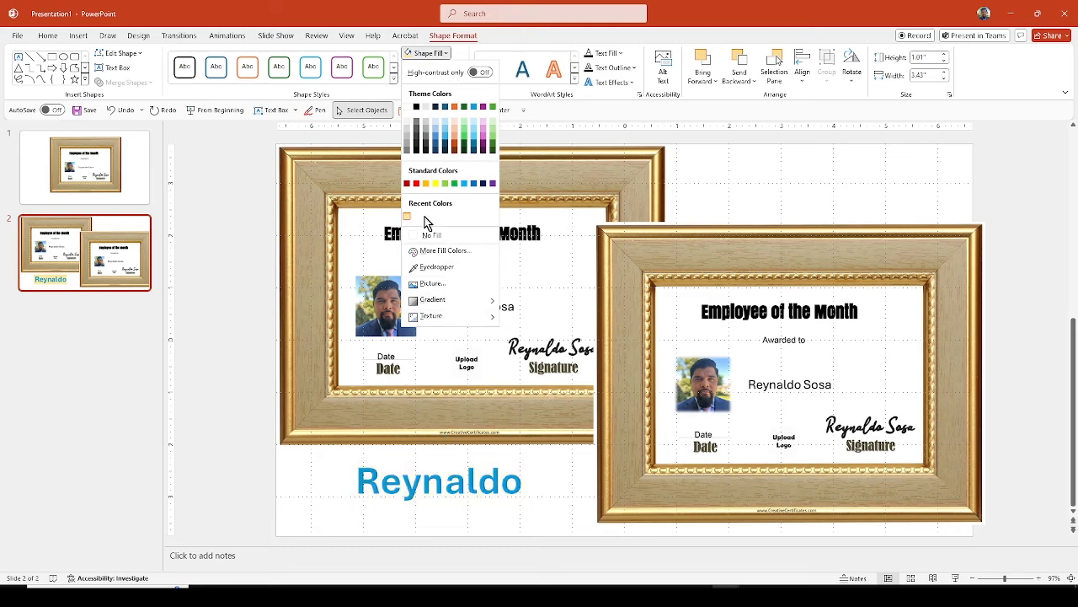
pyautogui.click(459, 253)
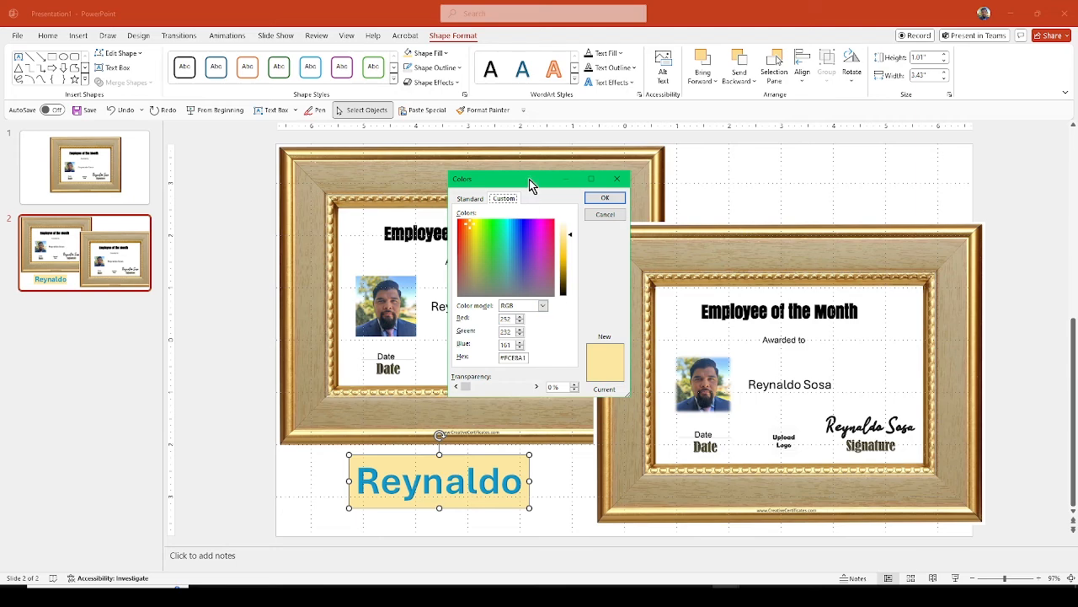
pyautogui.moveTo(531, 185); pyautogui.dragTo(470, 132)
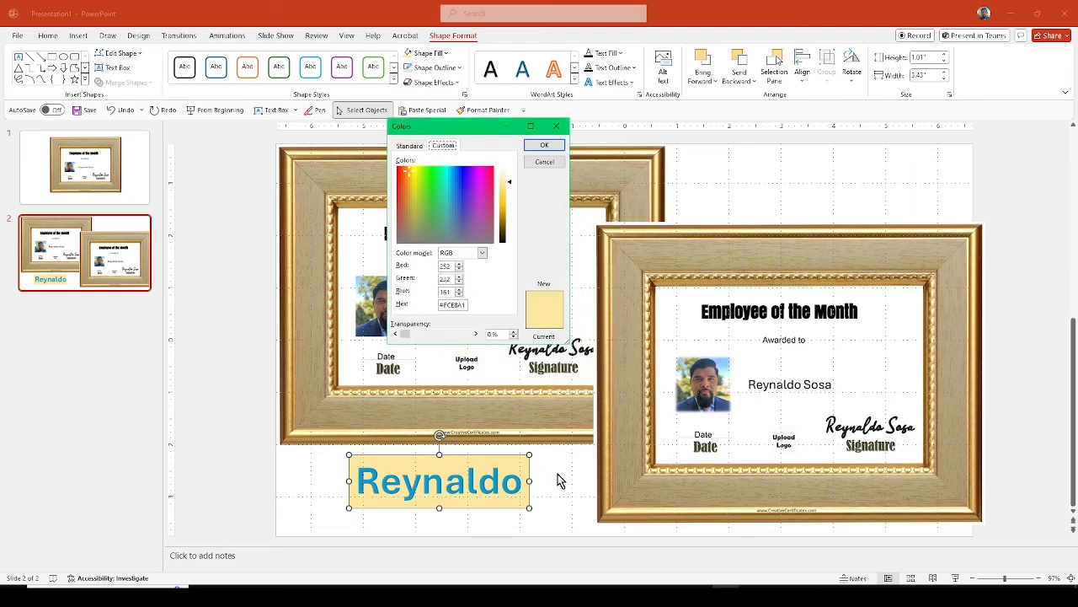
# - Switch back to Word and set the Employee of the Month heading's custom fill to red 252 and green 231
pyautogui.moveTo(616, 596)
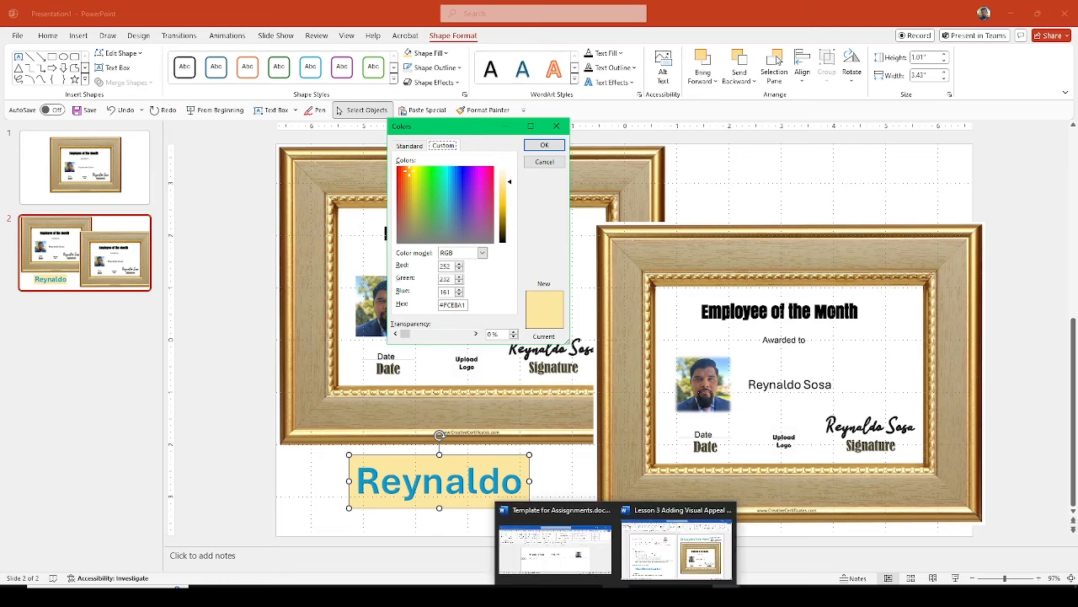
pyautogui.click(676, 547)
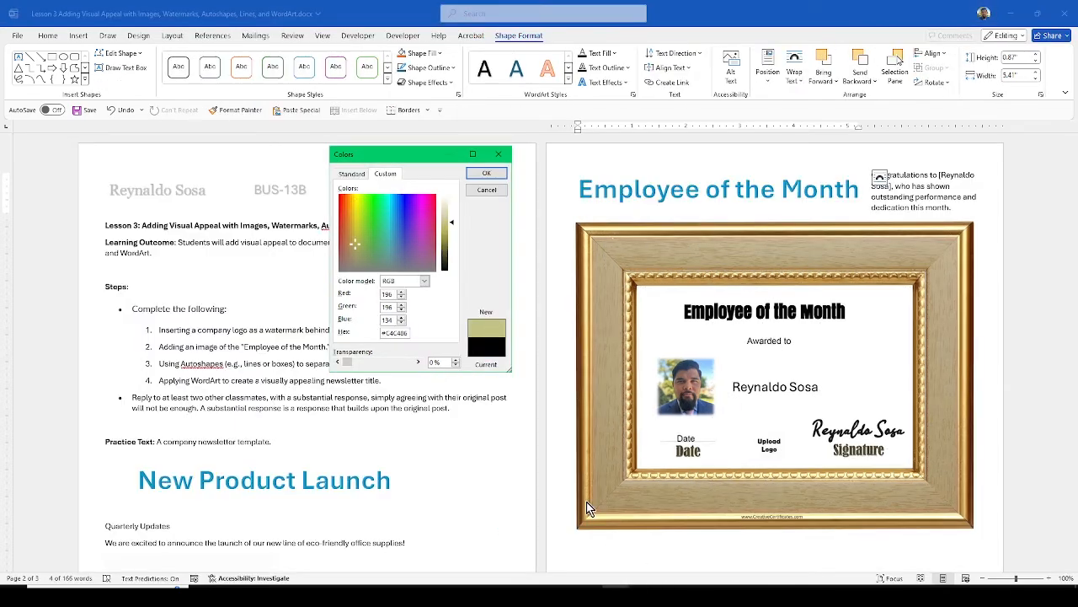
pyautogui.doubleClick(387, 293)
pyautogui.write('252')
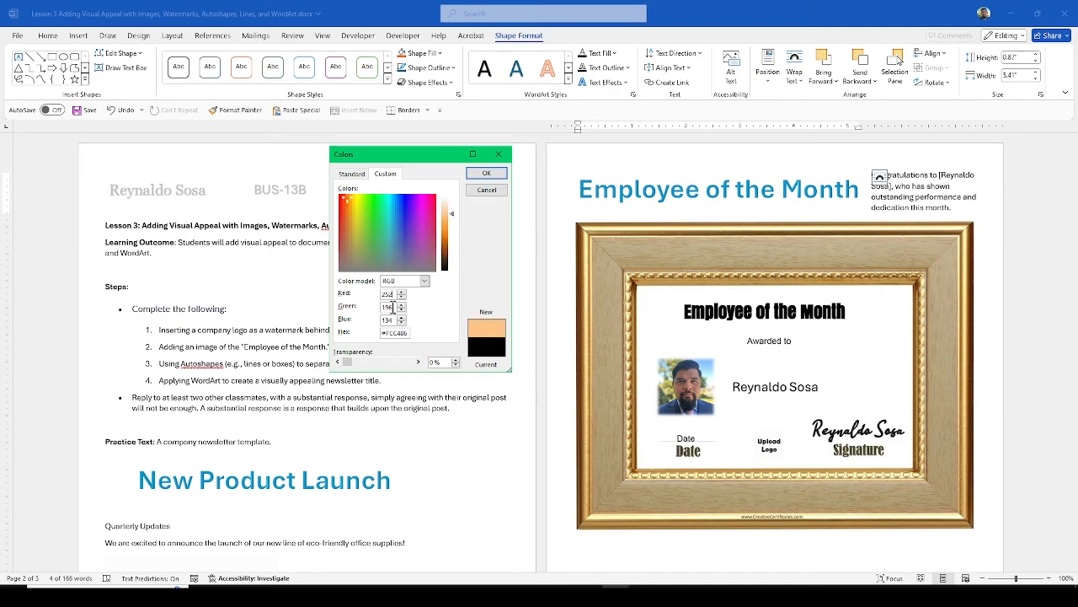
pyautogui.doubleClick(386, 306)
pyautogui.write('231')
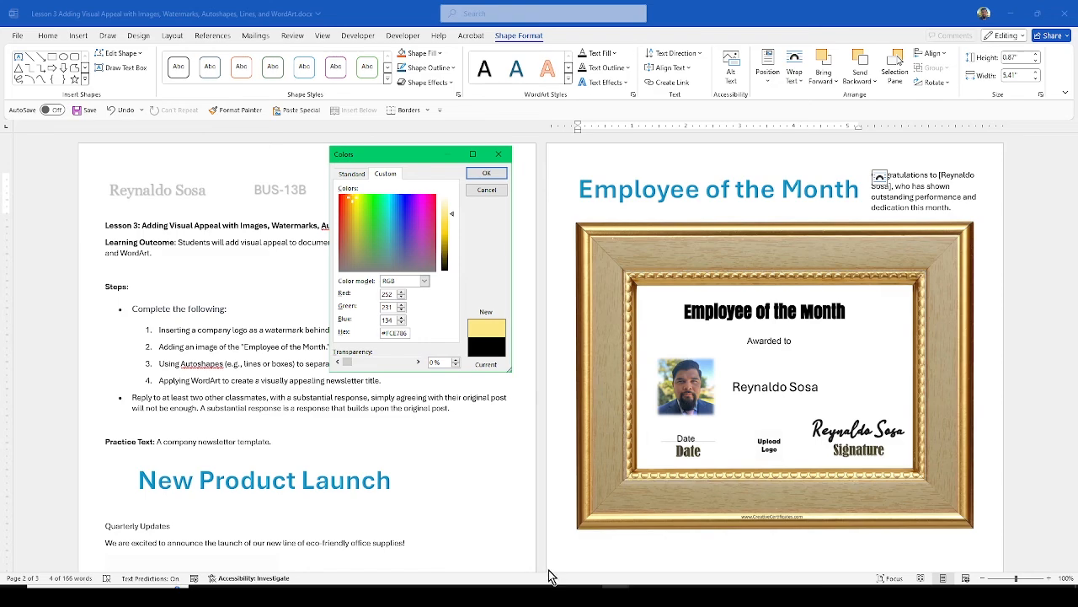
# - Recheck the sampled colour in PowerPoint, and apply the heading's fill in Word with green 232 and blue 161
pyautogui.moveTo(726, 597)
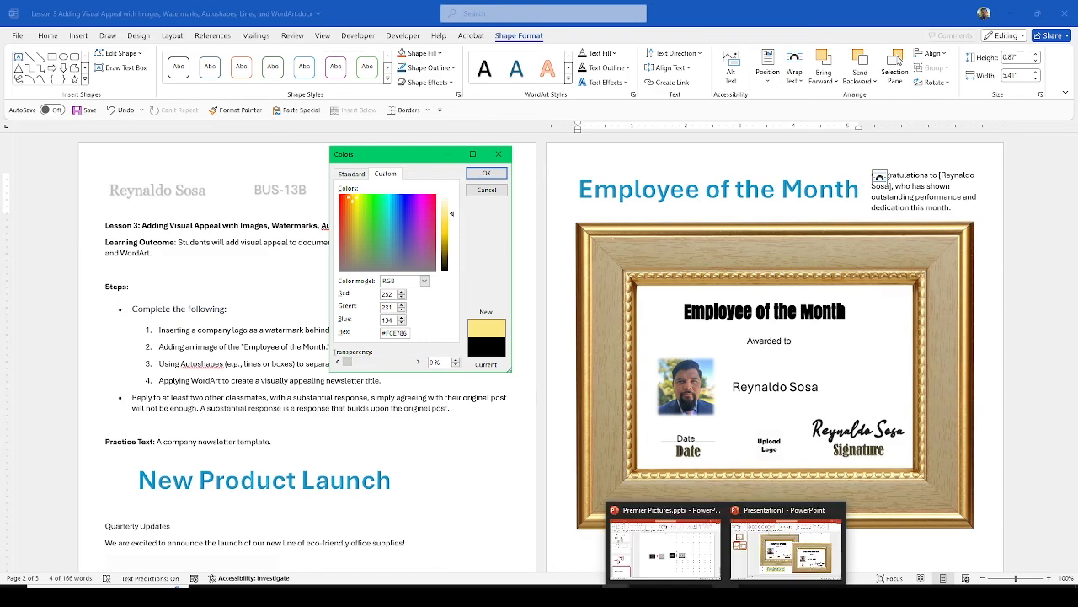
pyautogui.click(768, 561)
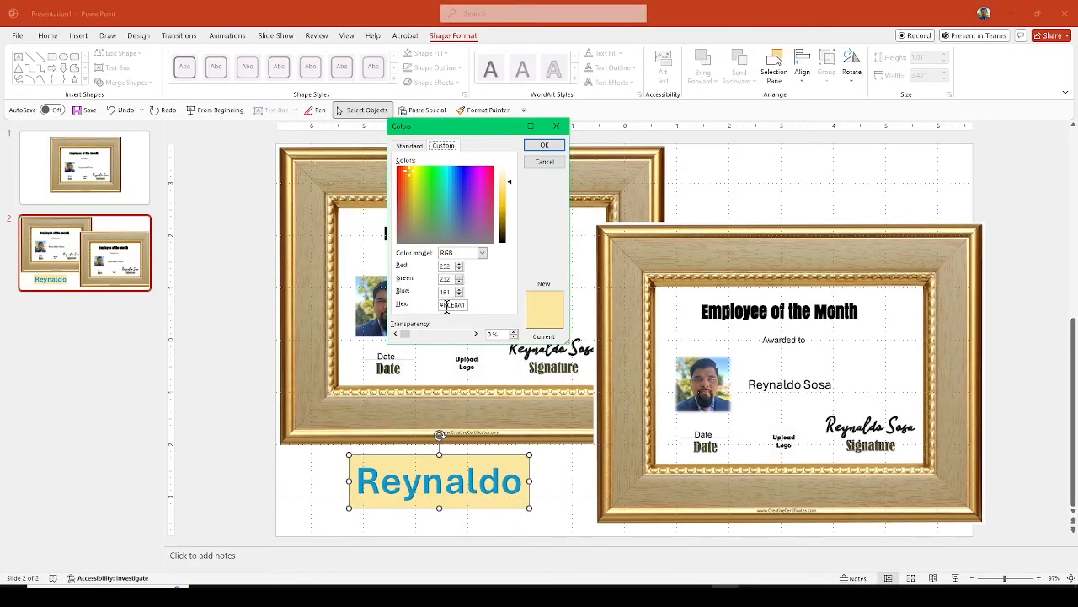
pyautogui.moveTo(616, 597)
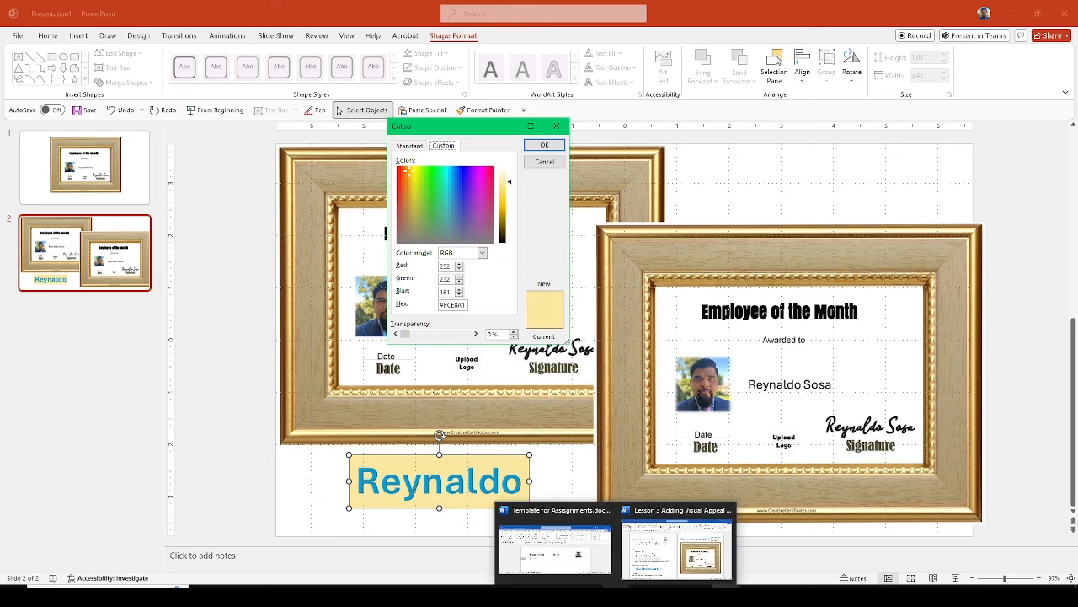
pyautogui.click(649, 556)
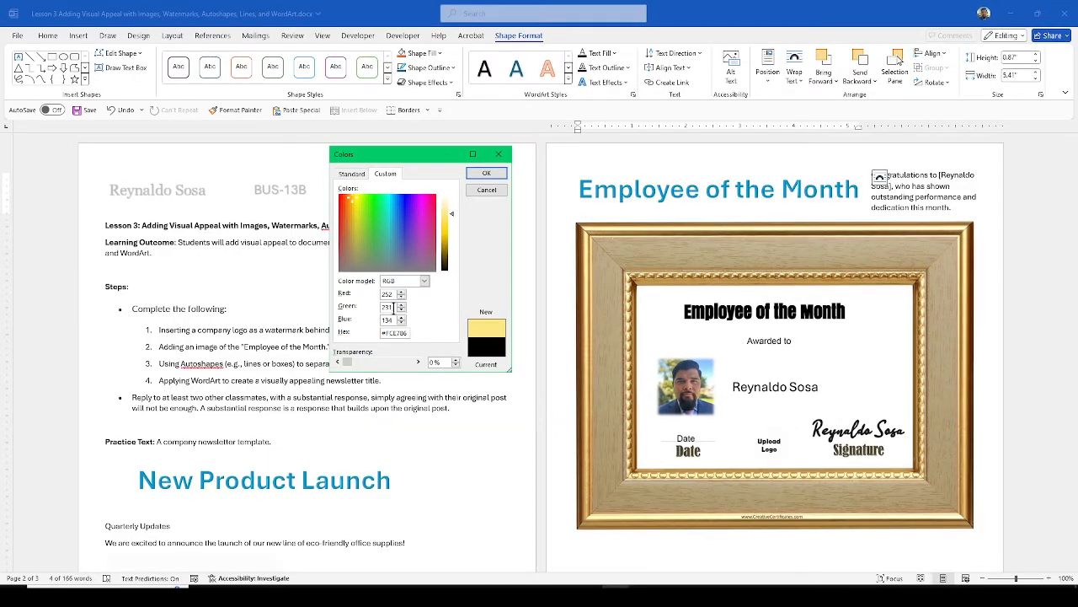
pyautogui.press('BackSpace')
pyautogui.write('2')
pyautogui.press('Tab')
pyautogui.write('161')
pyautogui.click(486, 173)
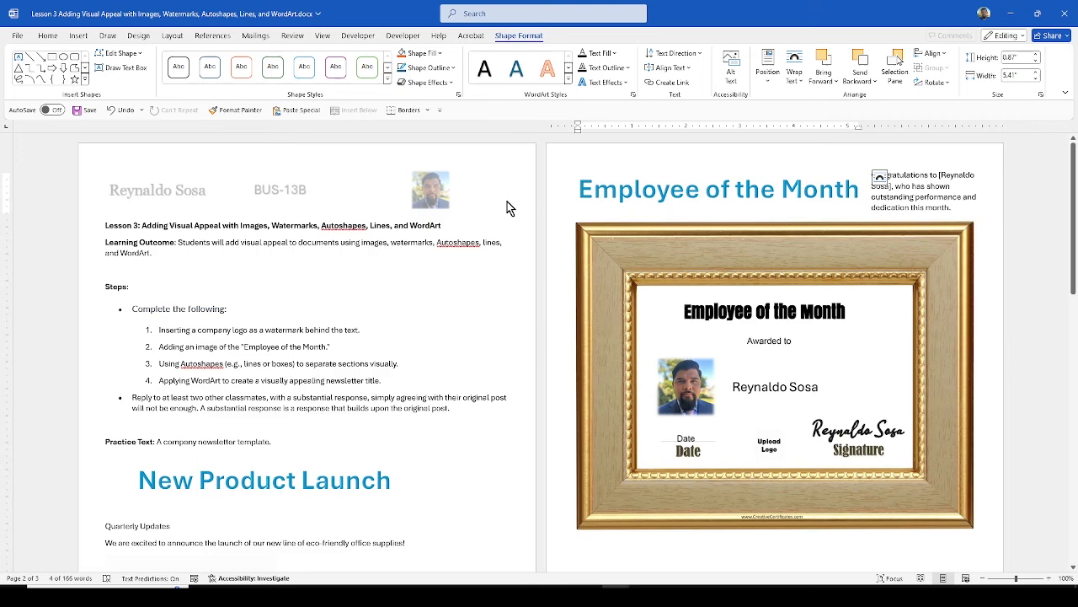
# - Fill the Employee of the Month heading text with the recently used light gold
pyautogui.click(804, 167)
pyautogui.click(721, 209)
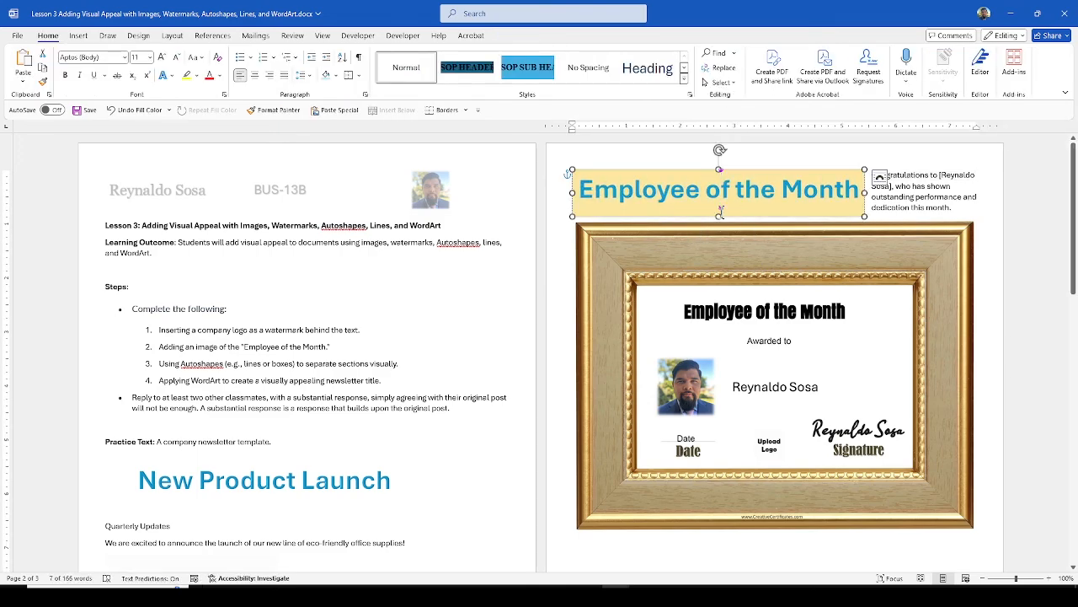
pyautogui.click(747, 177)
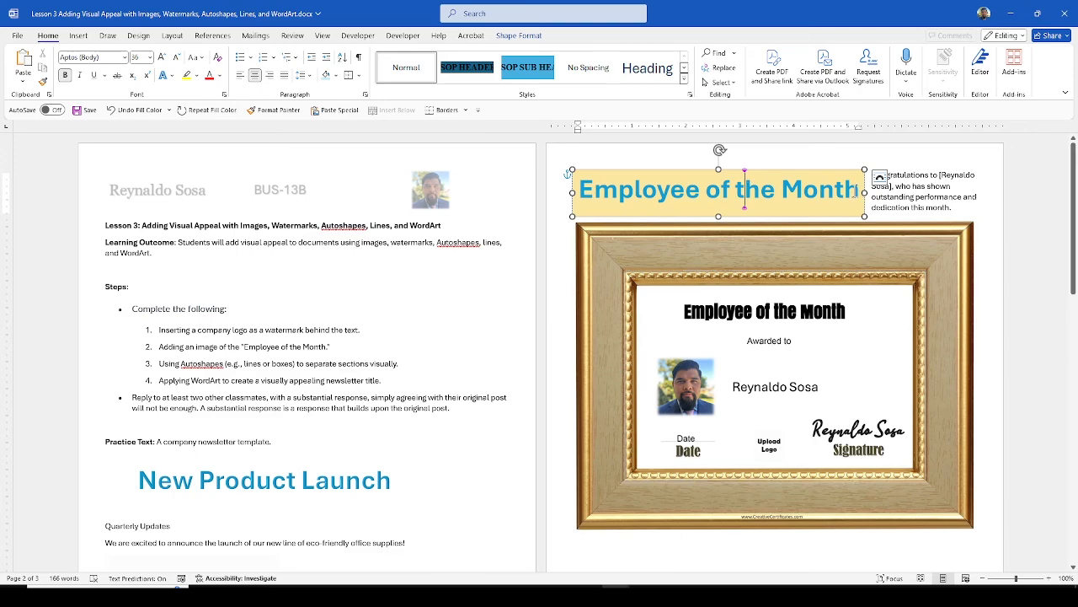
pyautogui.click(643, 175)
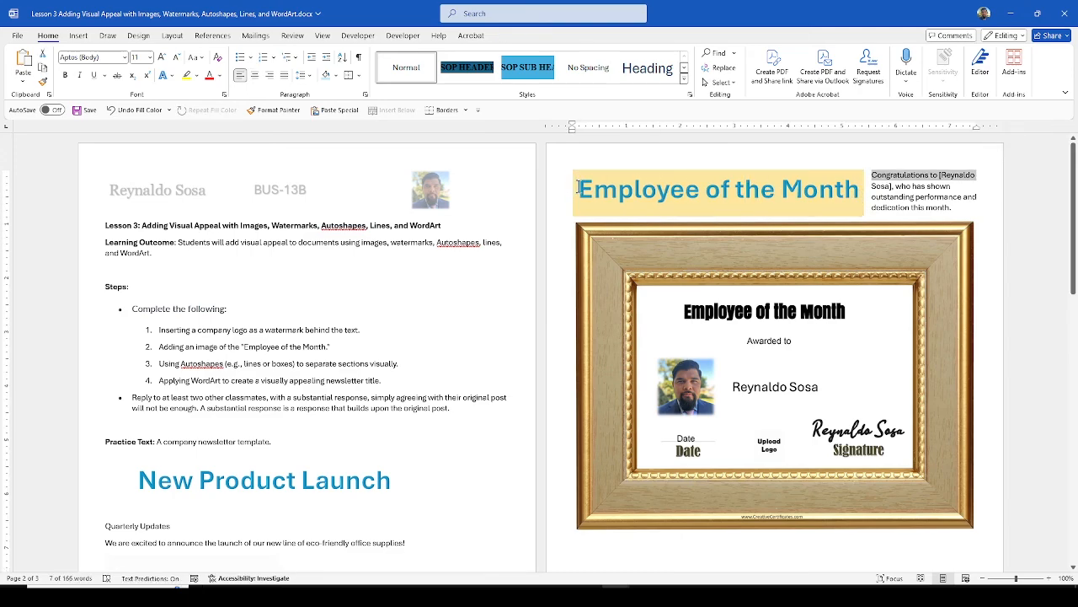
pyautogui.moveTo(578, 187); pyautogui.dragTo(861, 192)
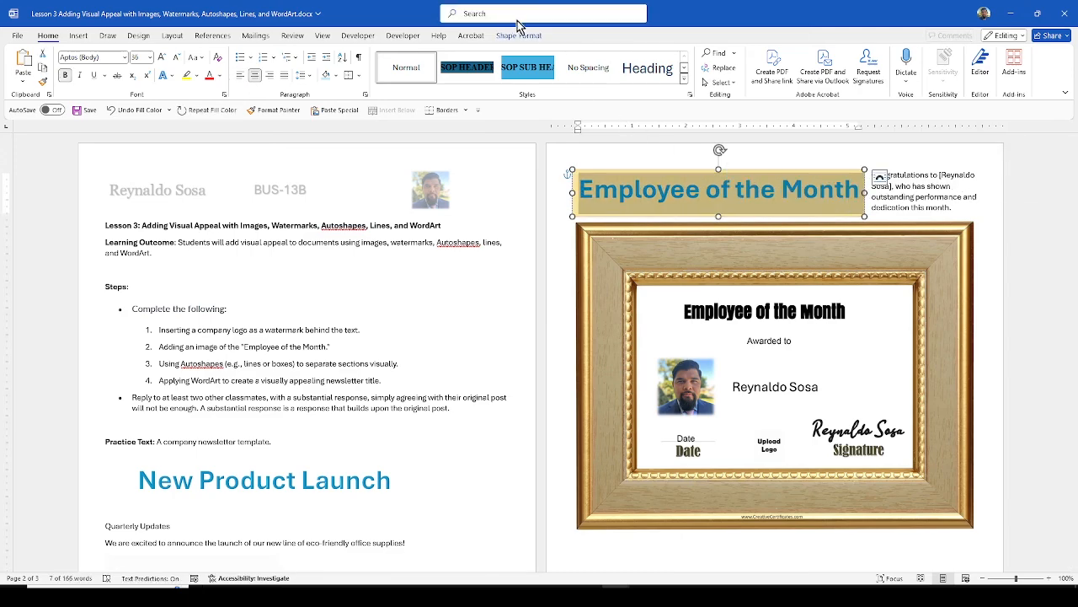
pyautogui.click(519, 34)
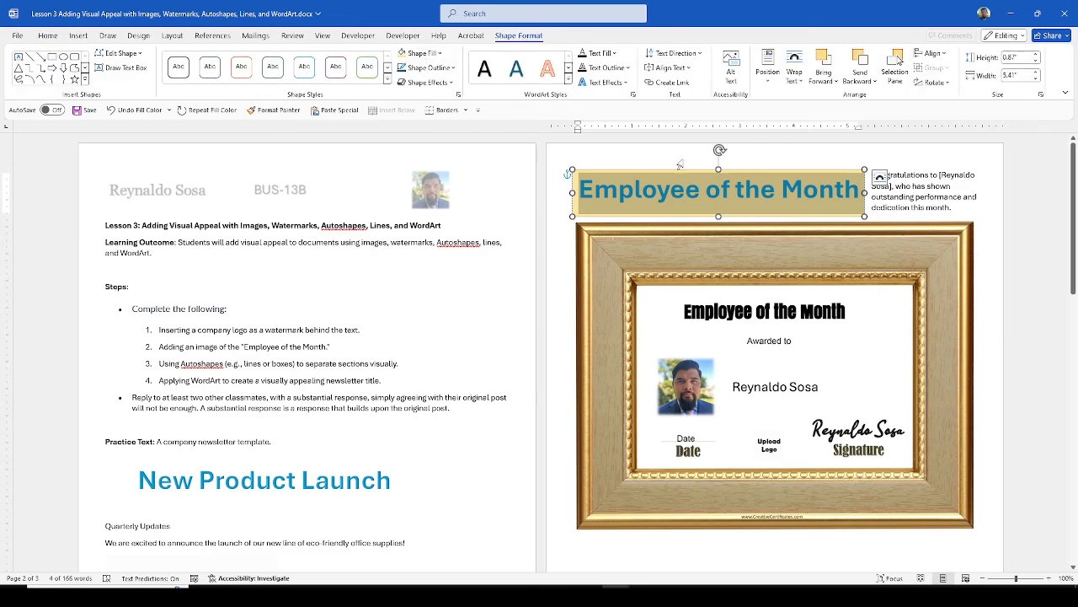
pyautogui.click(666, 188)
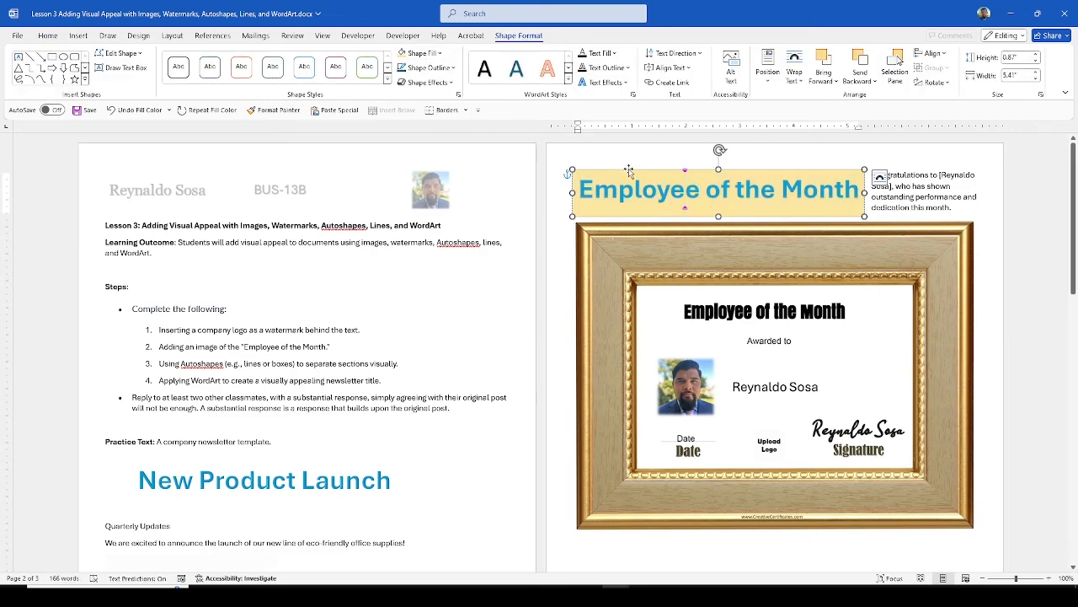
pyautogui.click(616, 56)
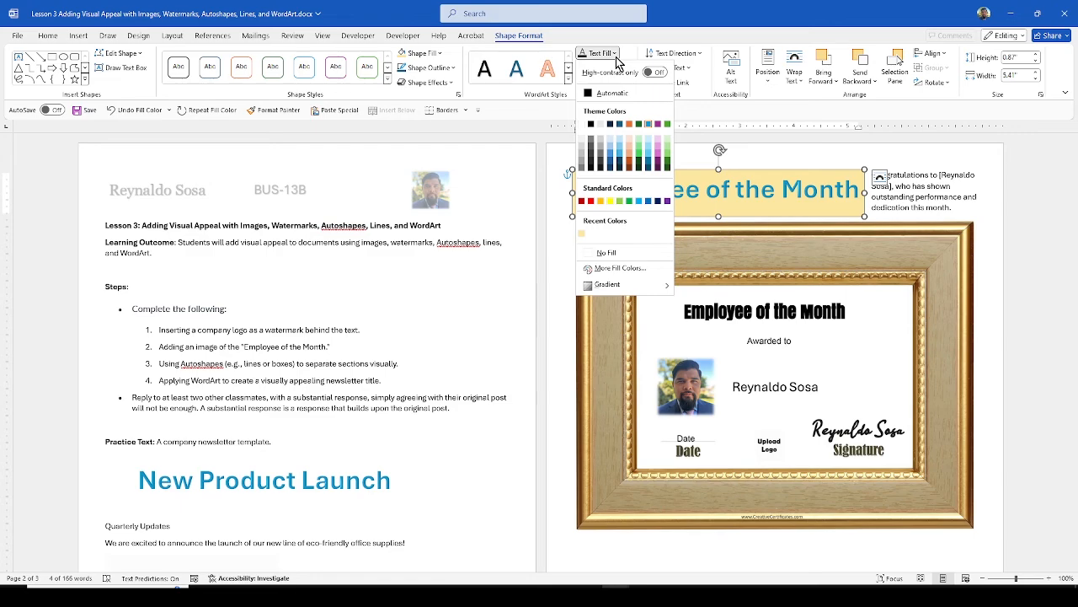
pyautogui.click(582, 234)
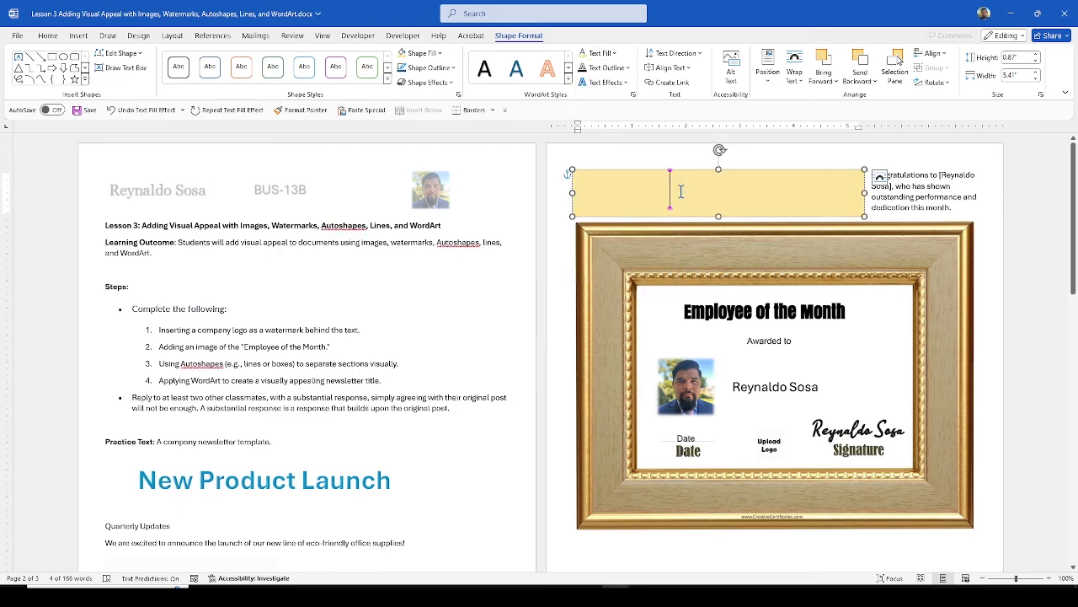
# - Remove the background fill from the Employee of the Month WordArt box
pyautogui.click(667, 165)
pyautogui.click(627, 172)
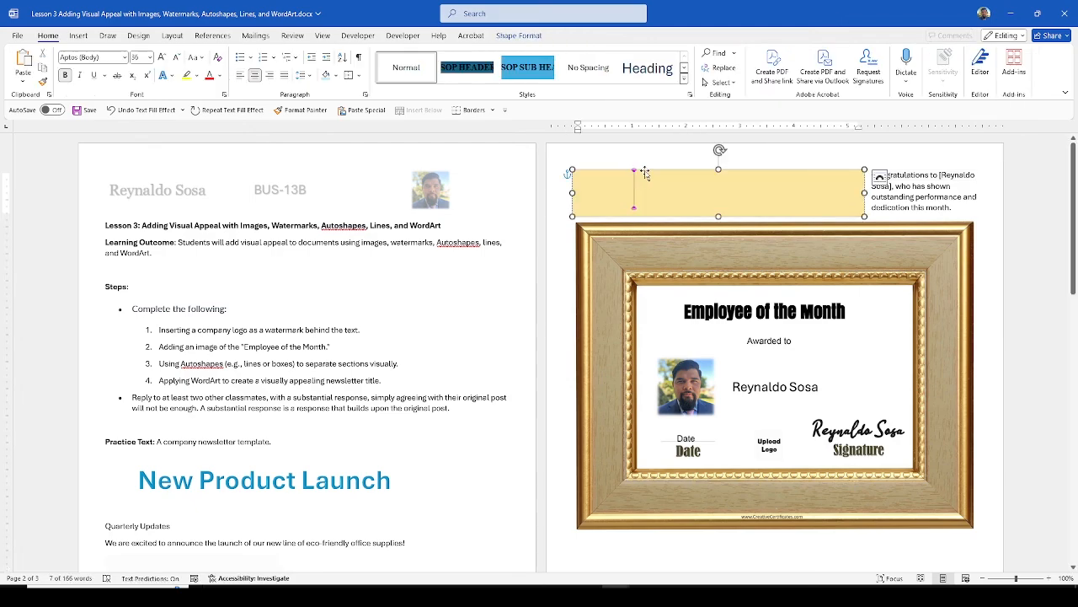
pyautogui.click(519, 36)
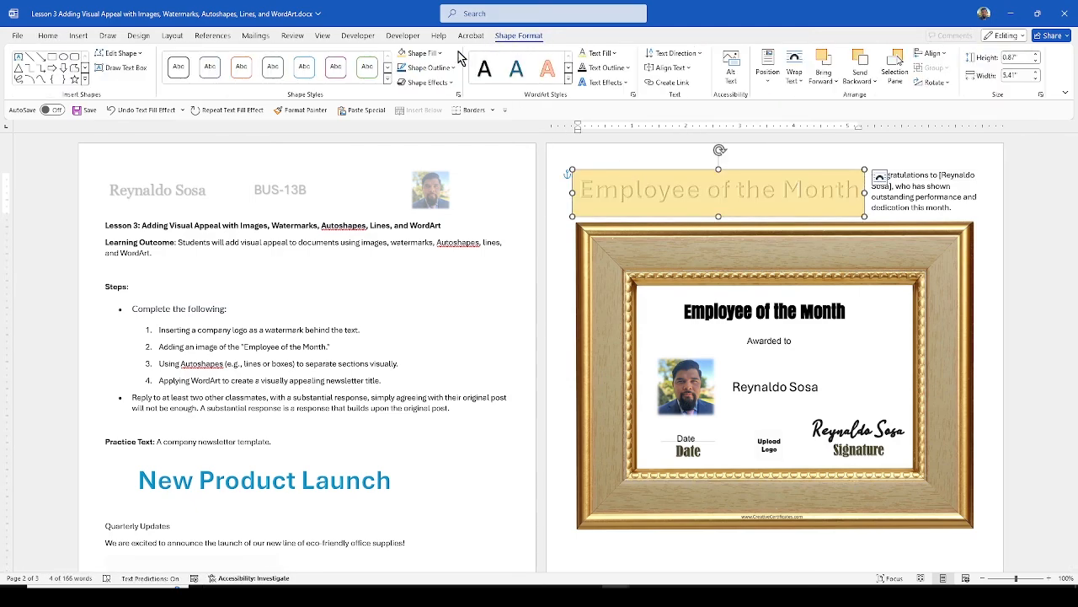
pyautogui.click(421, 54)
pyautogui.click(436, 238)
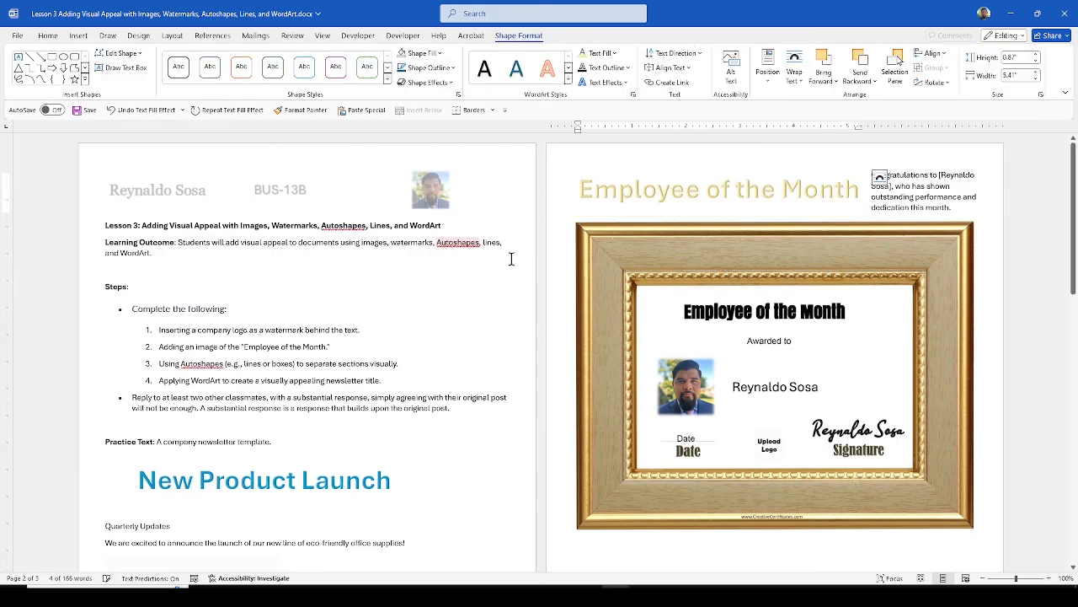
# - Outline the Employee of the Month heading text in automatic black with a ¼ pt weight
pyautogui.click(762, 159)
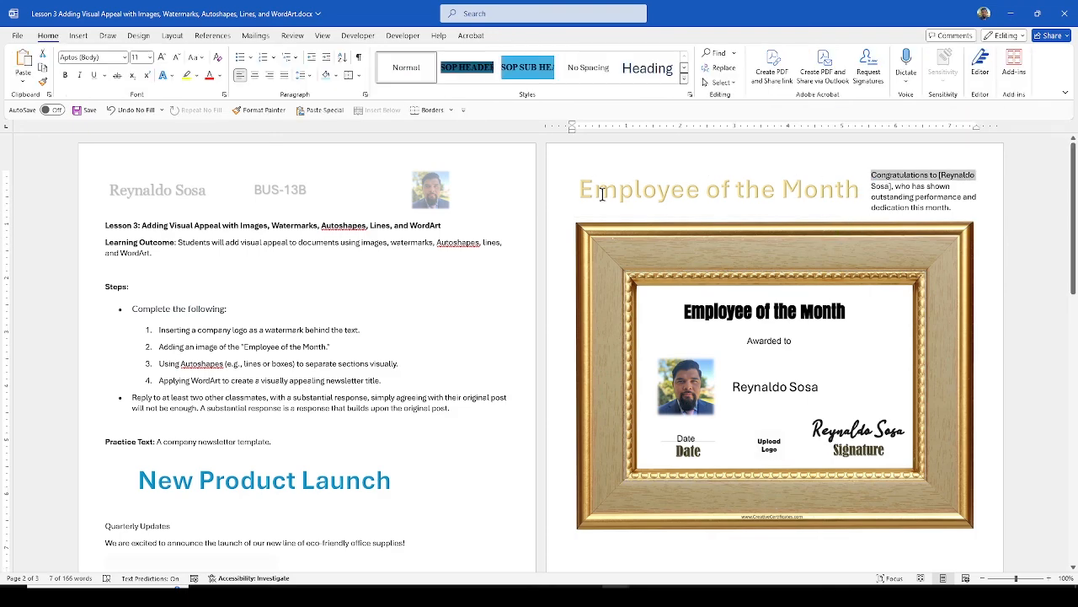
pyautogui.click(758, 173)
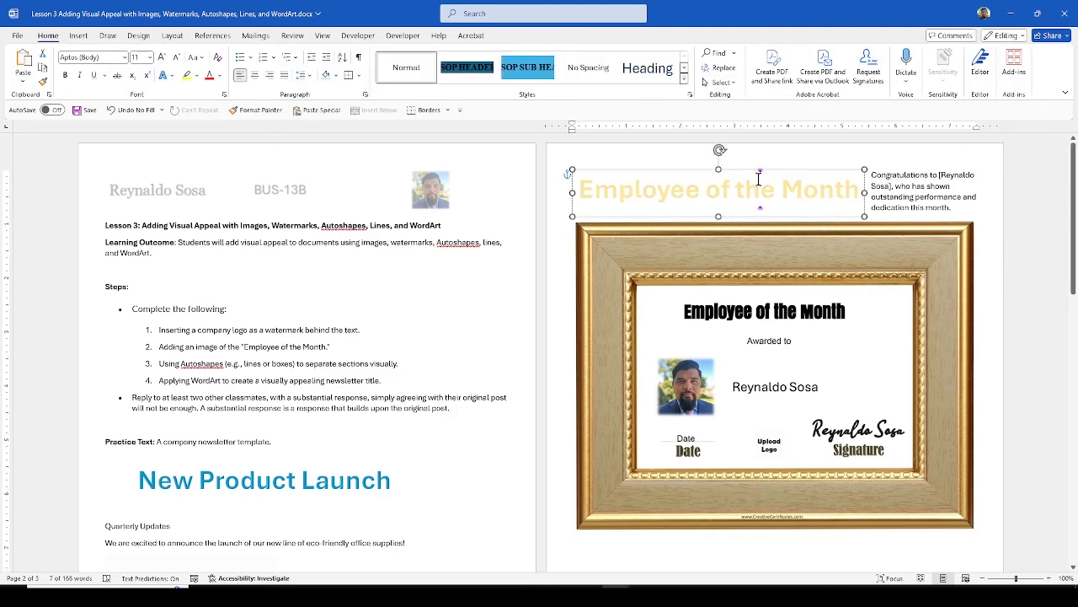
pyautogui.click(519, 36)
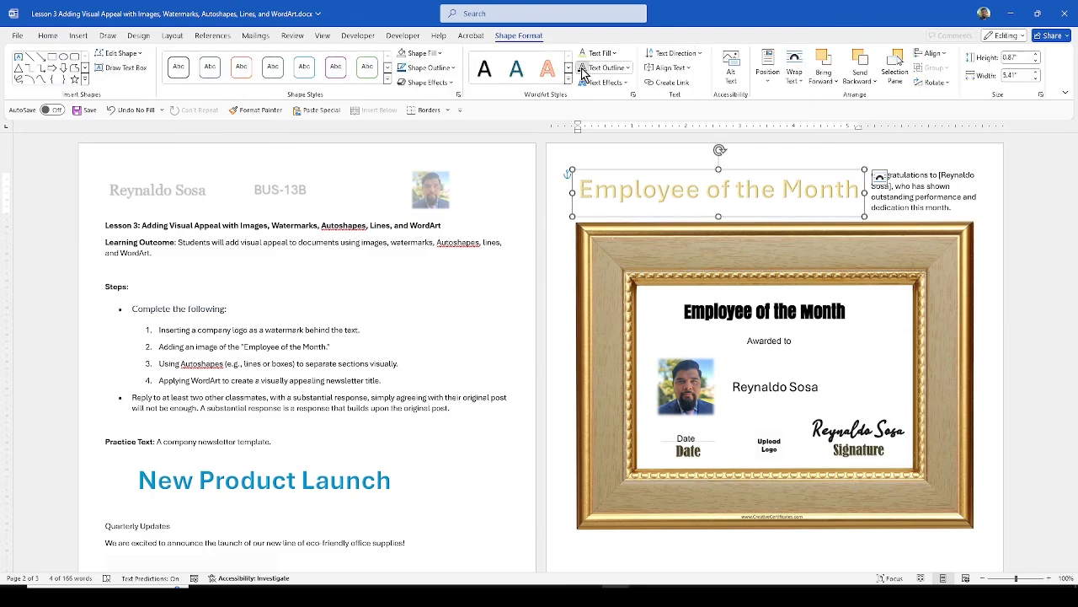
pyautogui.click(583, 68)
pyautogui.click(626, 68)
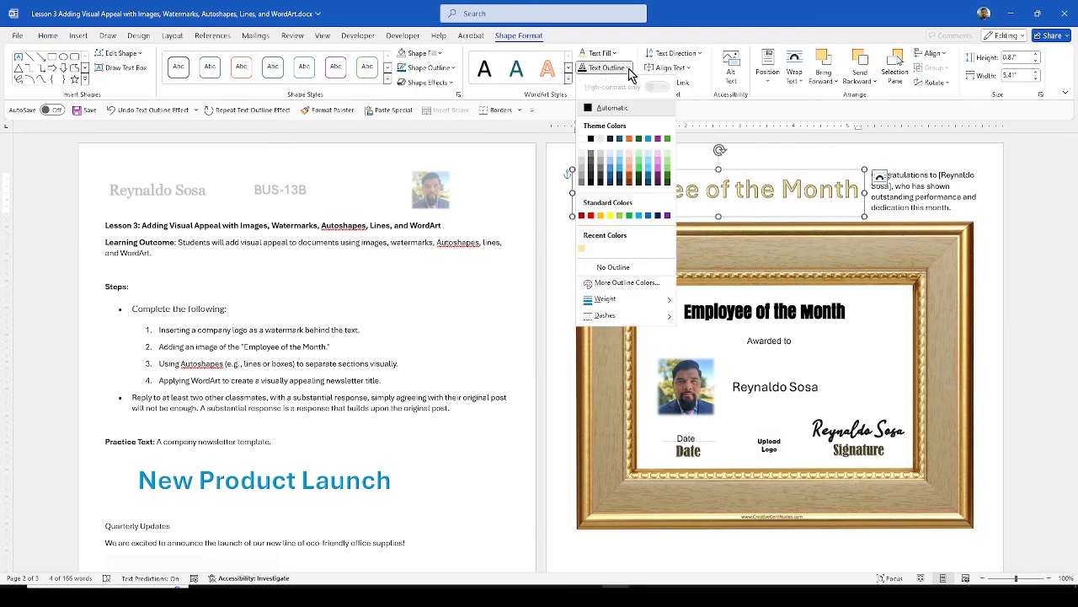
pyautogui.moveTo(628, 302)
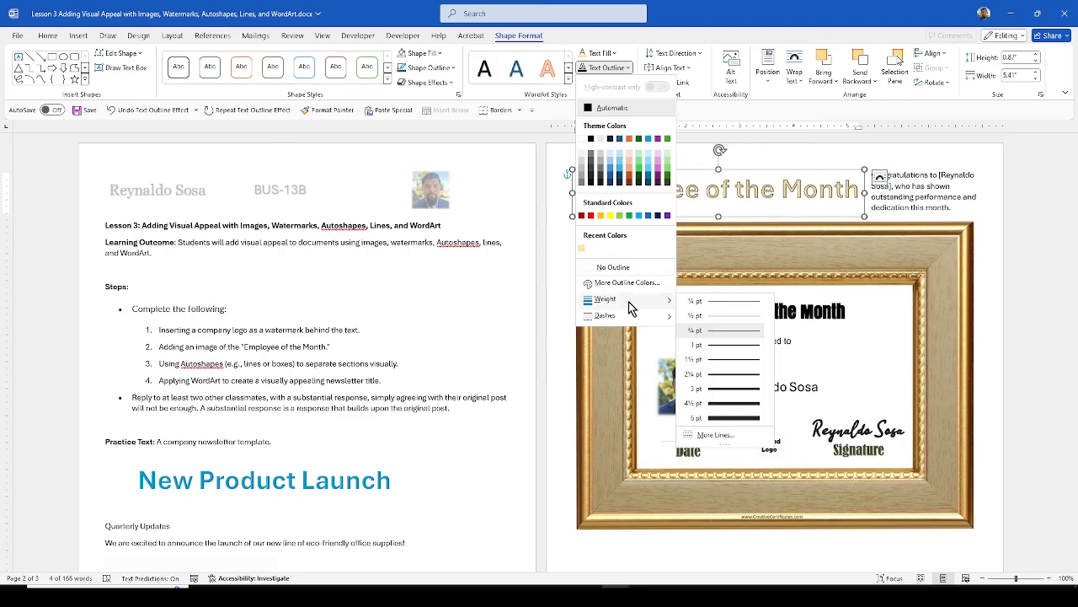
pyautogui.click(728, 304)
pyautogui.click(779, 157)
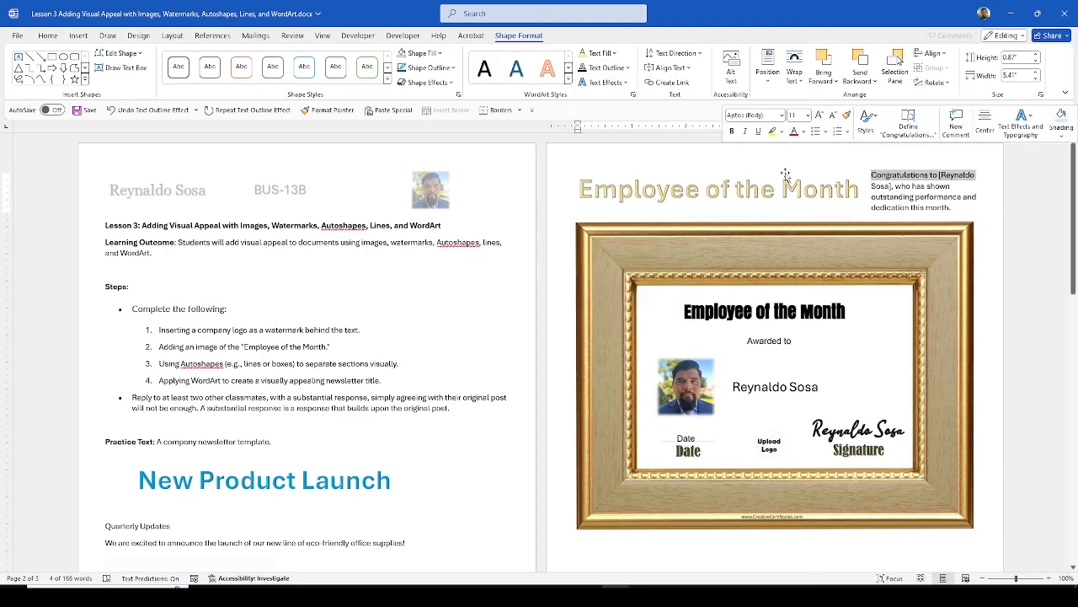
pyautogui.click(807, 216)
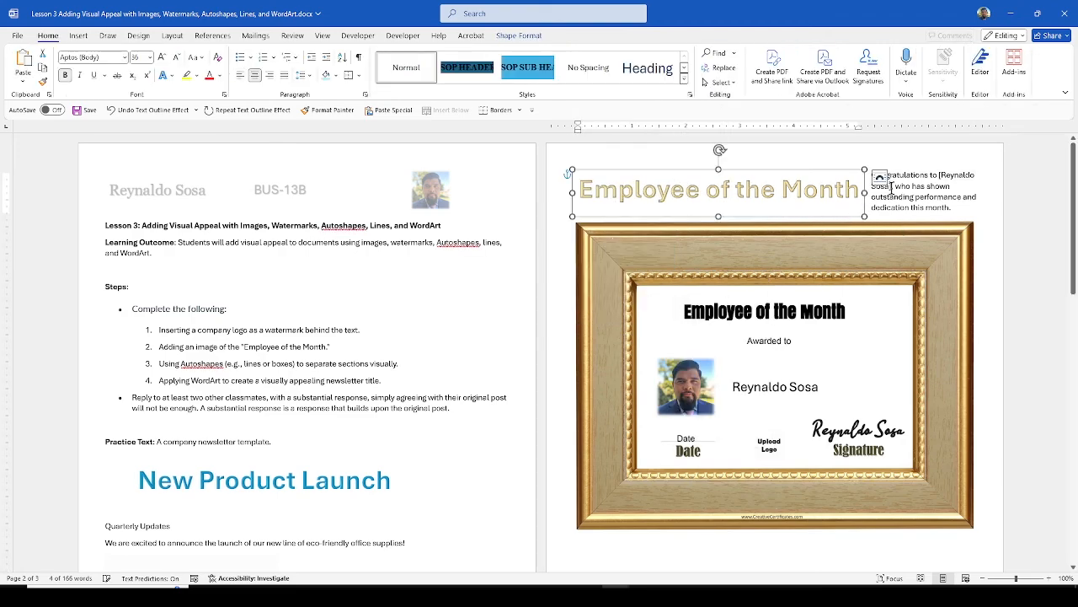
# - Look through all three newsletter pages, checking the assignment steps against the WordArt headings, divider lines, images and company logo
pyautogui.scroll(-2, 759, 299)
pyautogui.scroll(2, 759, 299)
pyautogui.scroll(-1, 666, 289)
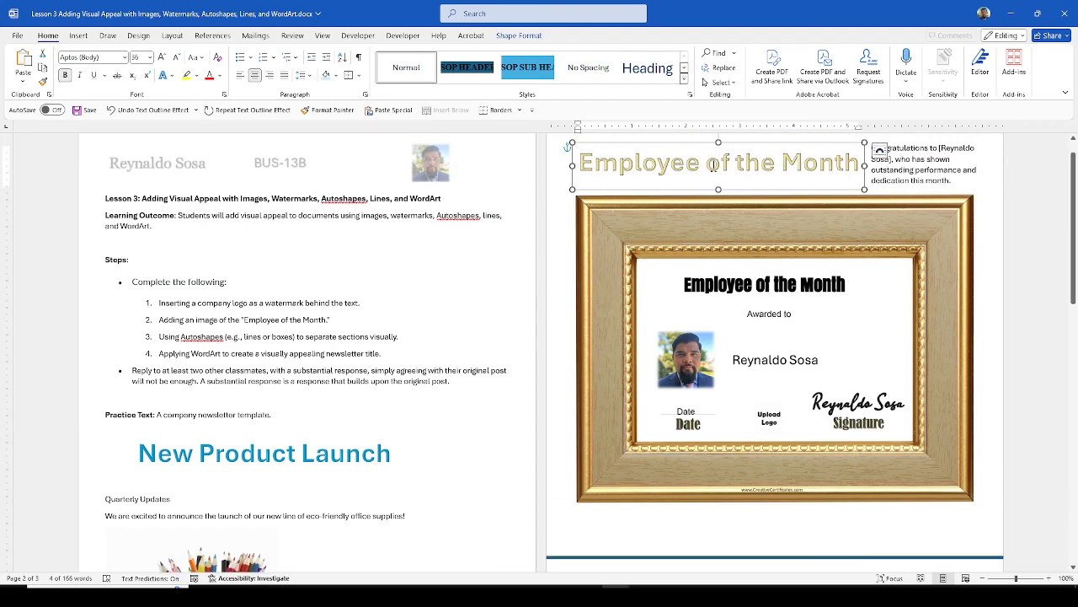
pyautogui.scroll(-12, 745, 195)
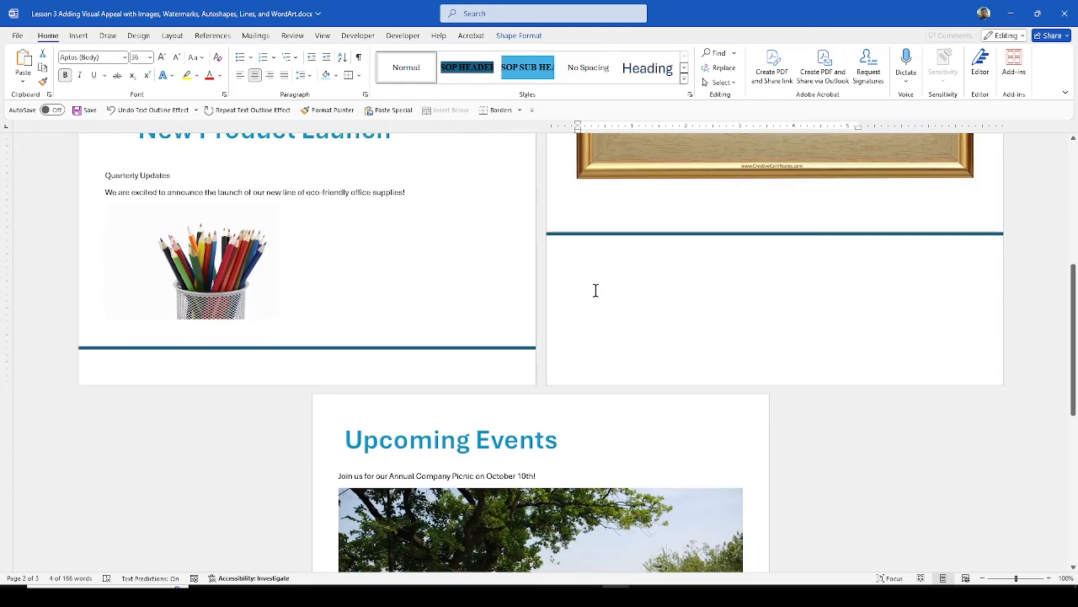
pyautogui.scroll(-2, 555, 313)
pyautogui.scroll(13, 606, 291)
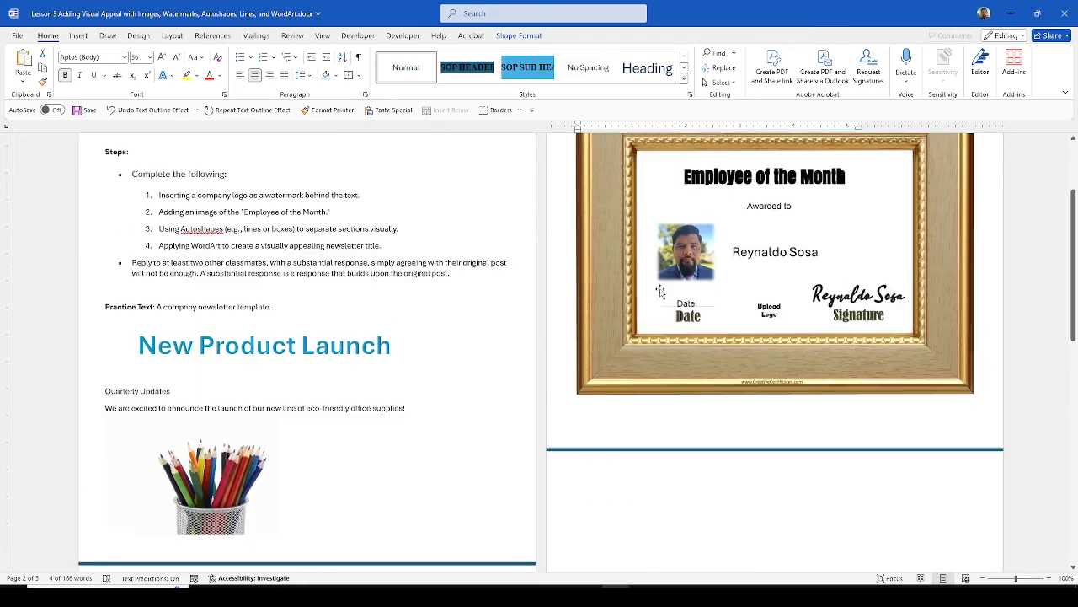
pyautogui.click(904, 196)
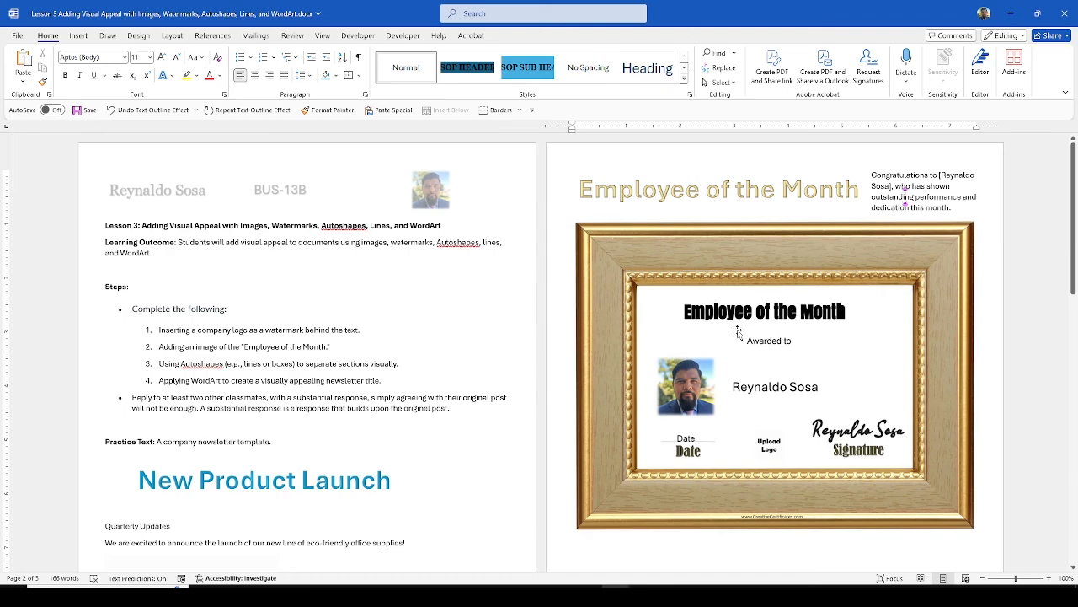
pyautogui.click(592, 218)
pyautogui.click(416, 305)
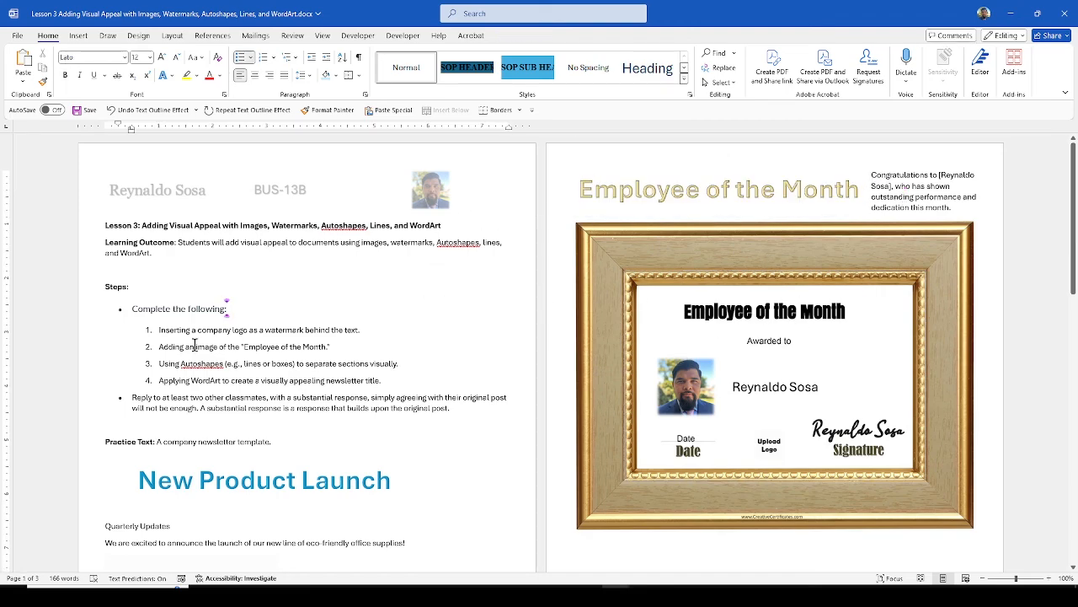
pyautogui.scroll(-5, 419, 354)
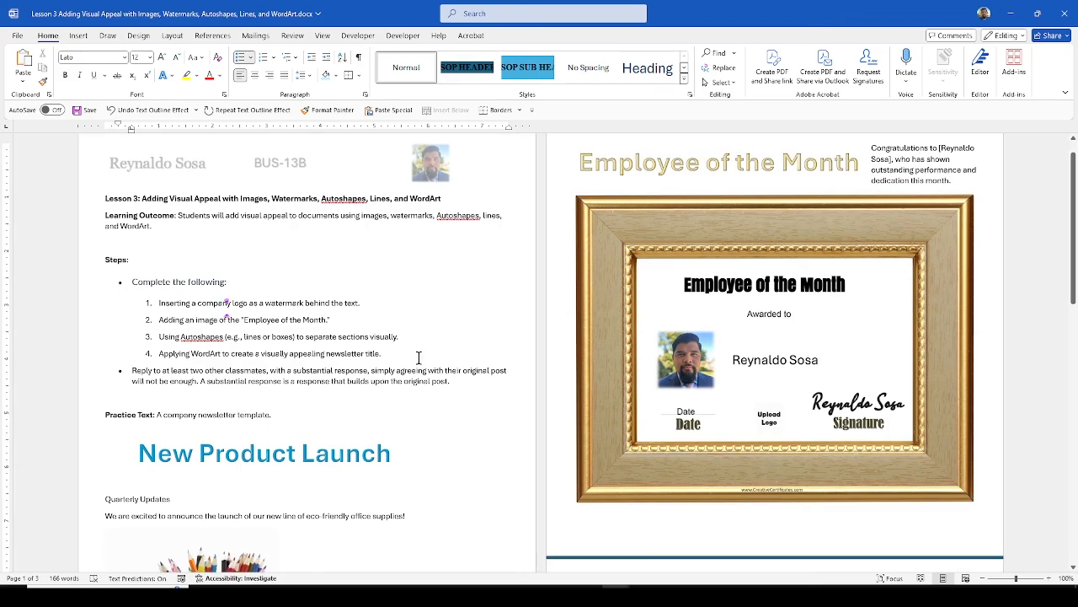
pyautogui.scroll(-15, 418, 349)
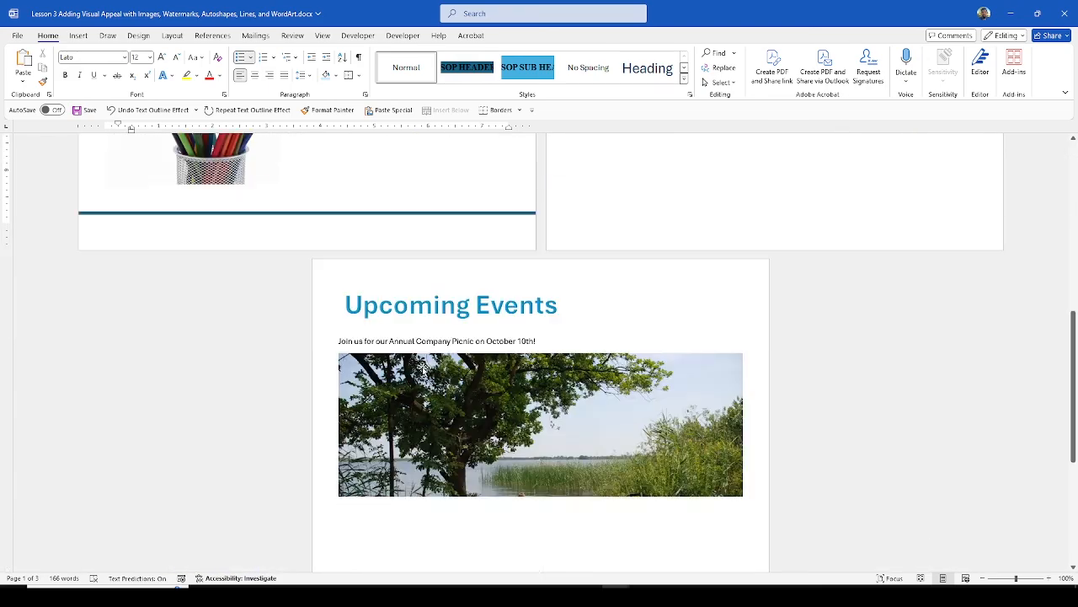
pyautogui.click(510, 400)
pyautogui.scroll(19, 641, 398)
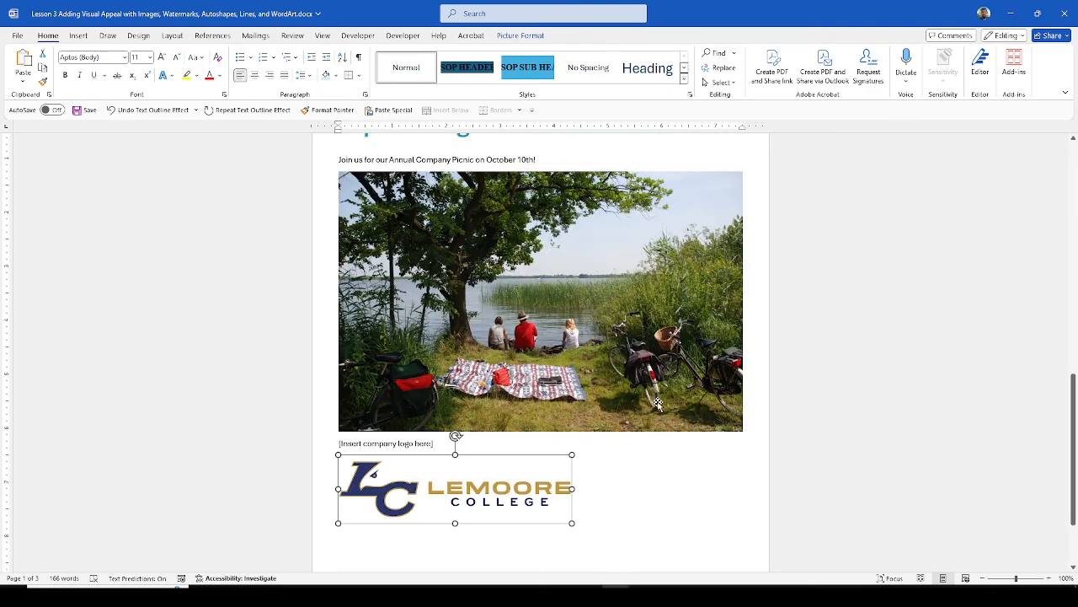
pyautogui.scroll(3, 642, 397)
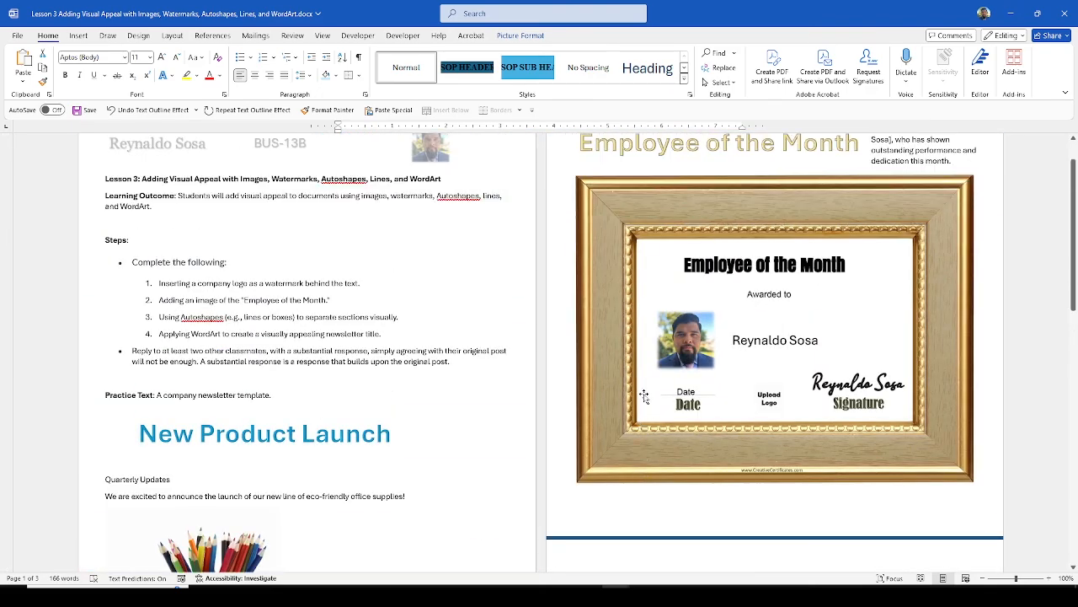
pyautogui.scroll(2, 439, 298)
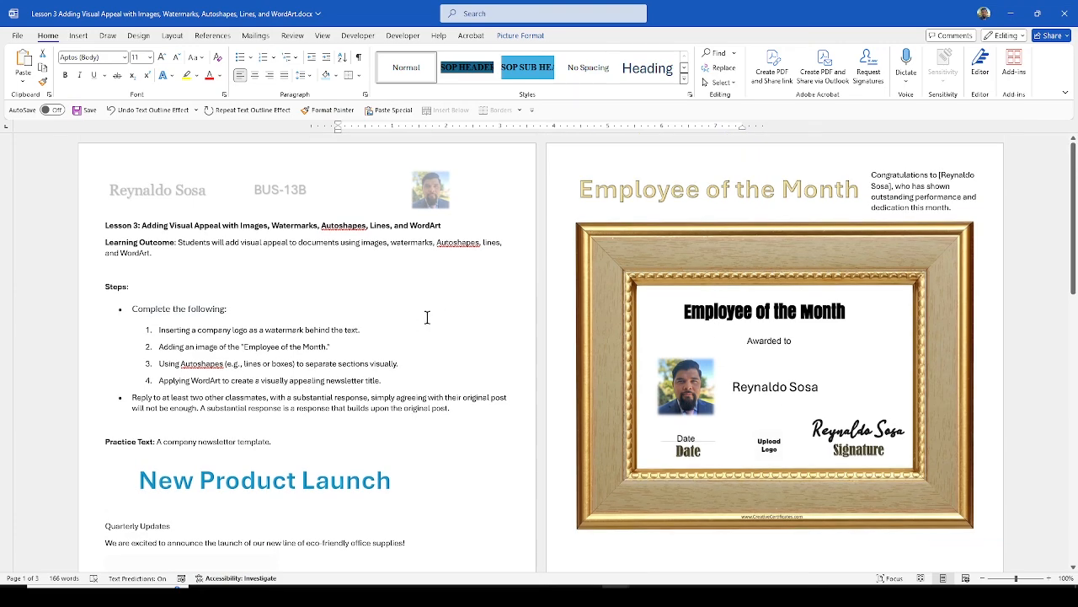
pyautogui.click(352, 287)
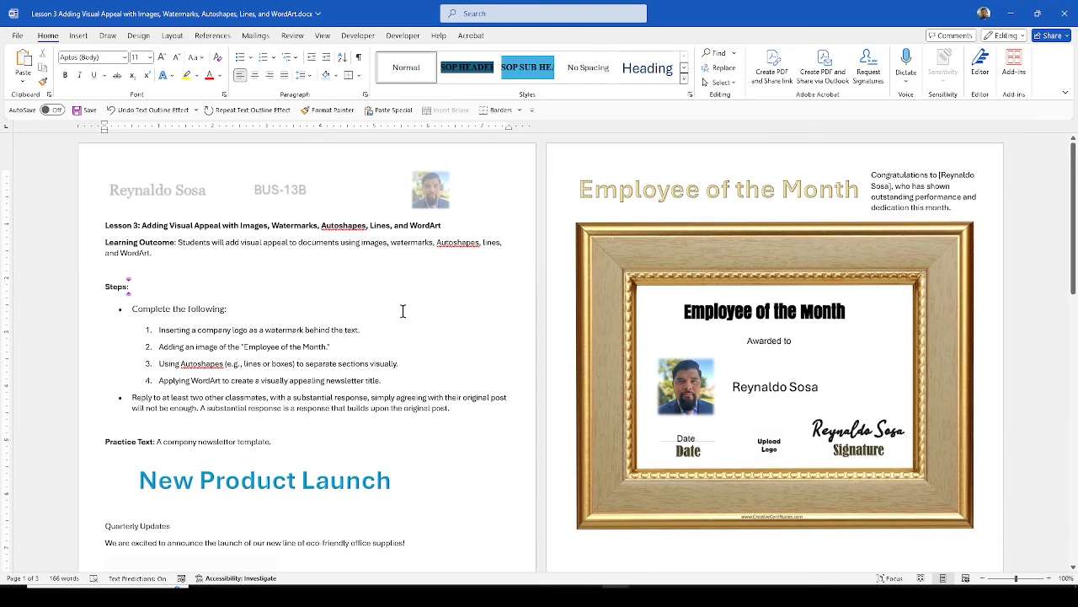
pyautogui.click(376, 188)
pyautogui.click(368, 302)
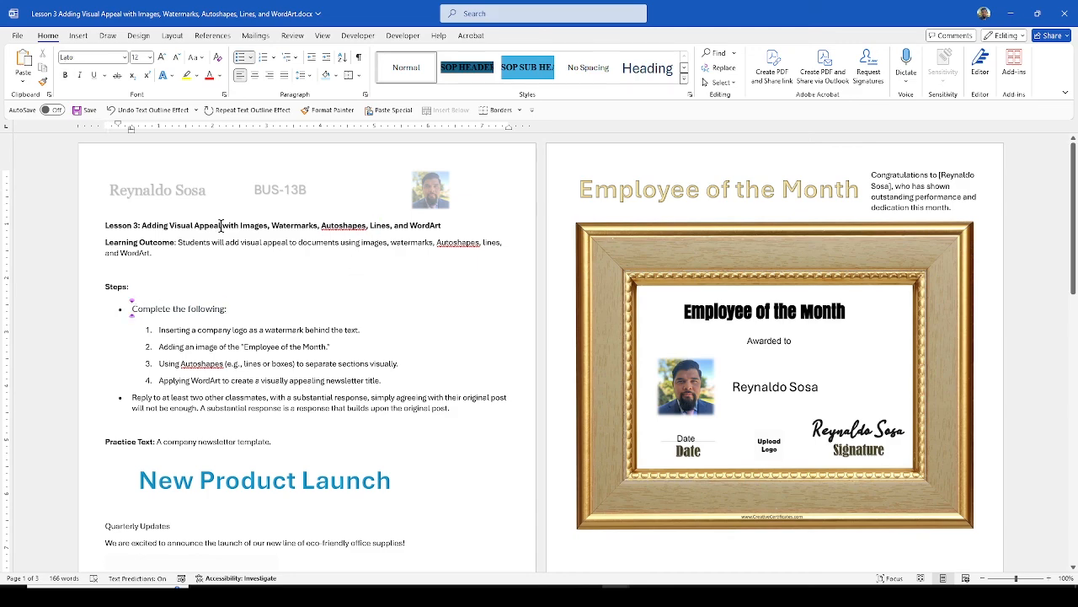
pyautogui.click(77, 35)
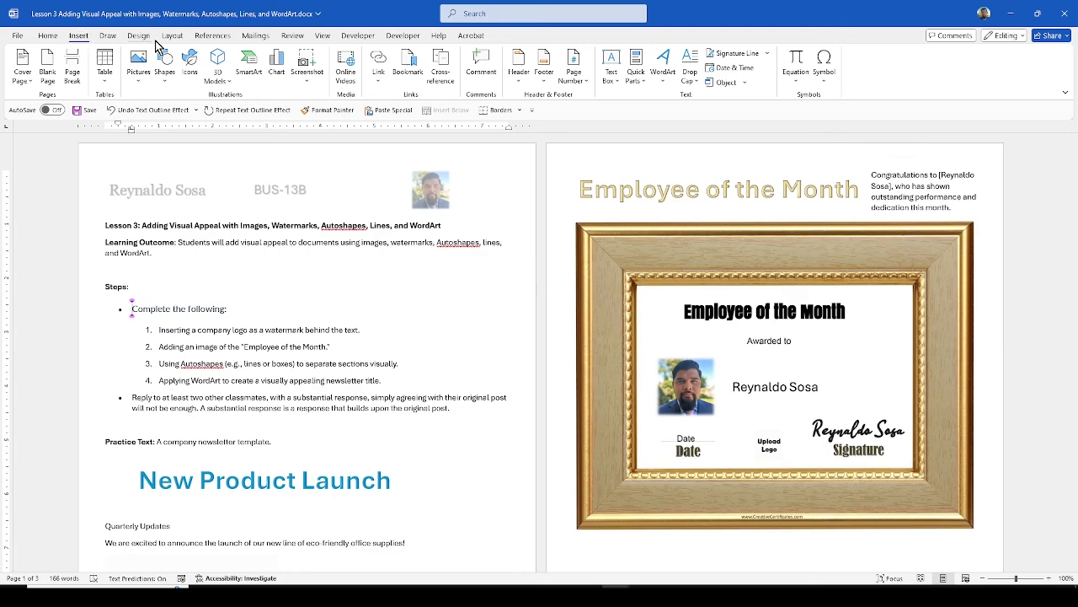
pyautogui.click(172, 35)
pyautogui.click(138, 36)
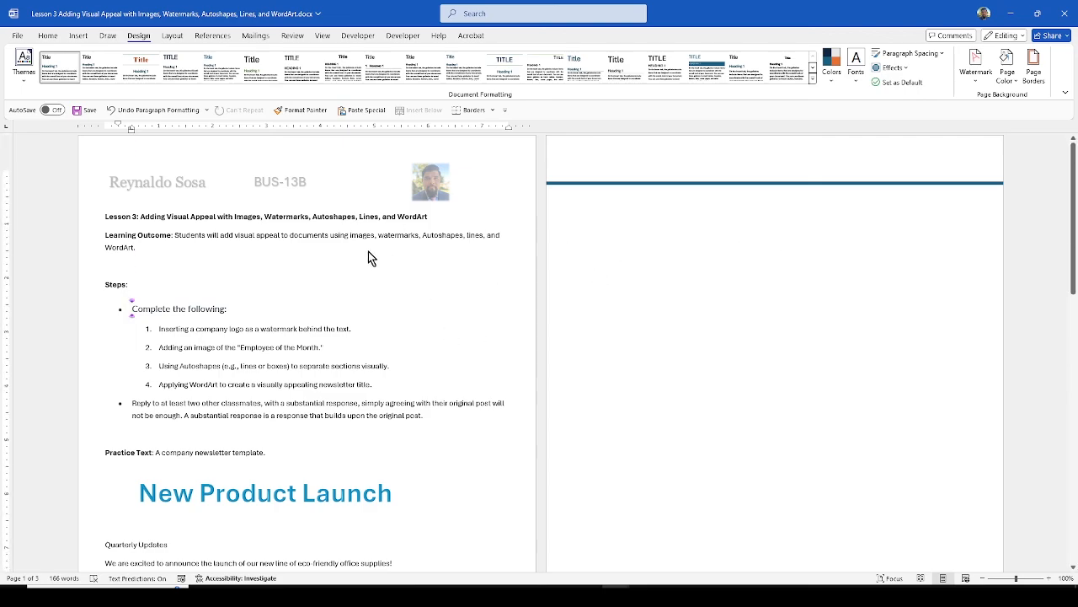
pyautogui.click(47, 36)
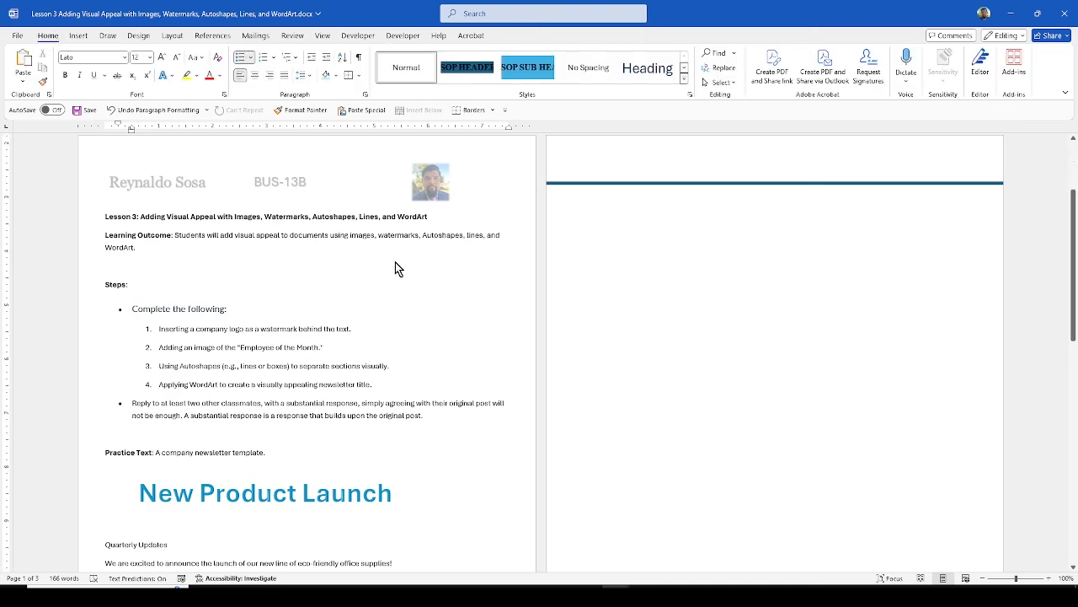
# - Add a custom picture watermark from the professor's logo PNG in the BUS 013B folder, with Auto scale and washout
pyautogui.click(137, 37)
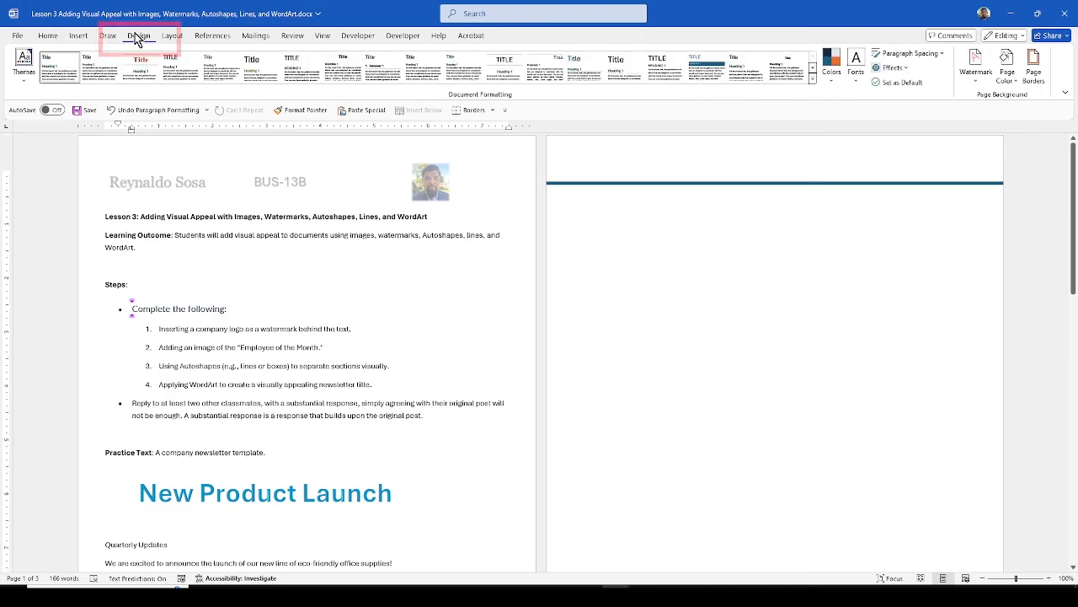
pyautogui.click(971, 78)
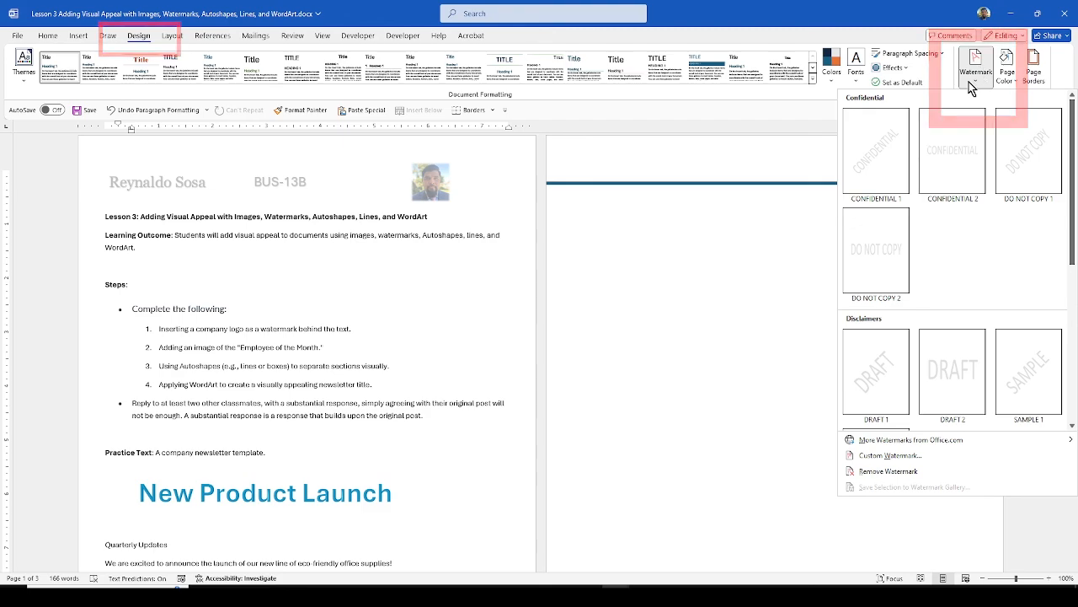
pyautogui.click(893, 456)
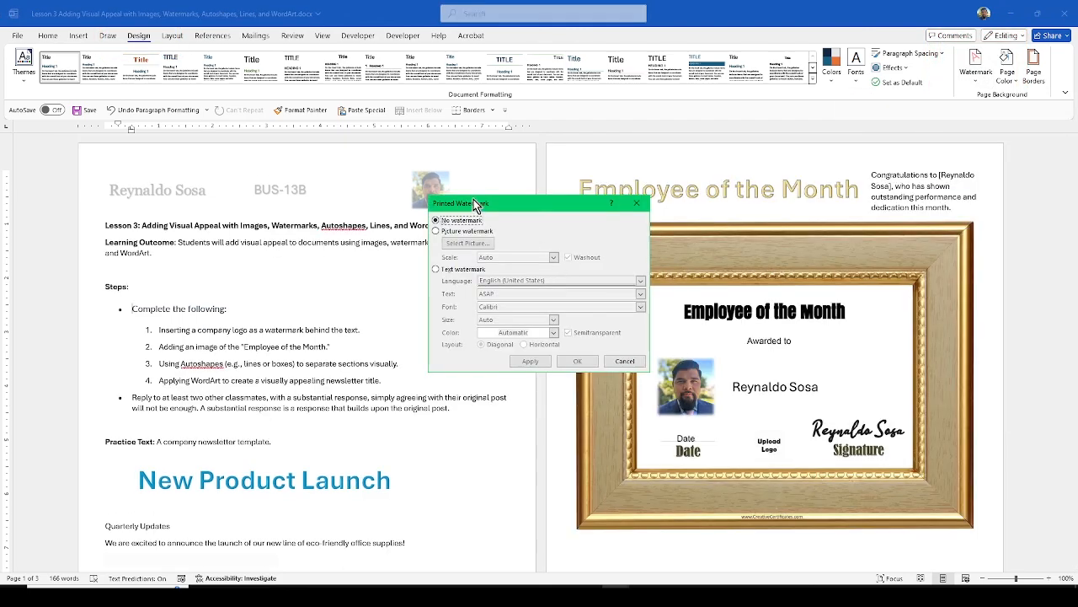
pyautogui.click(452, 233)
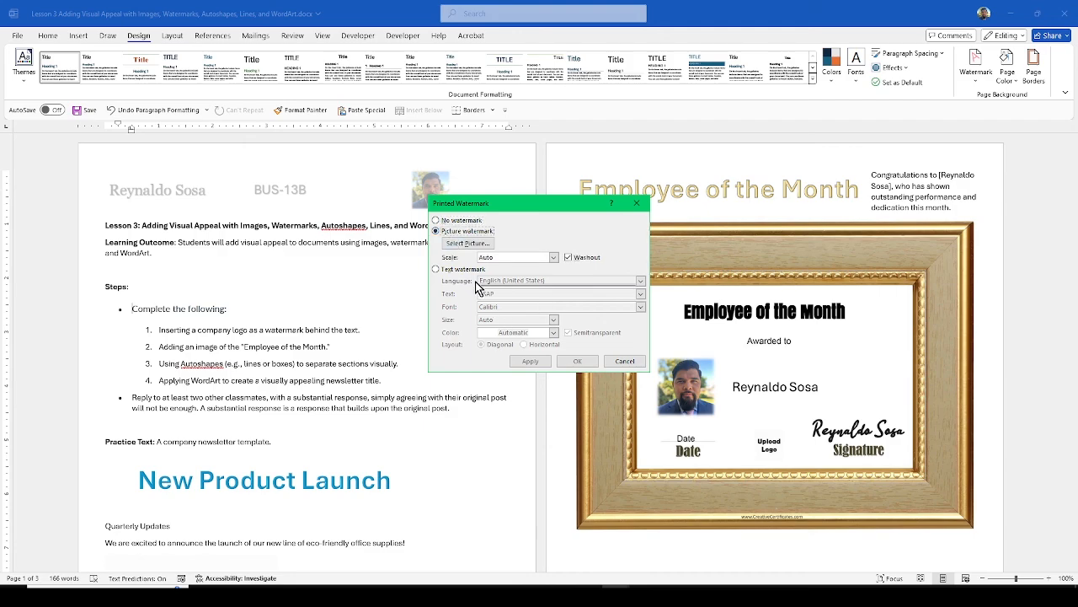
pyautogui.click(461, 246)
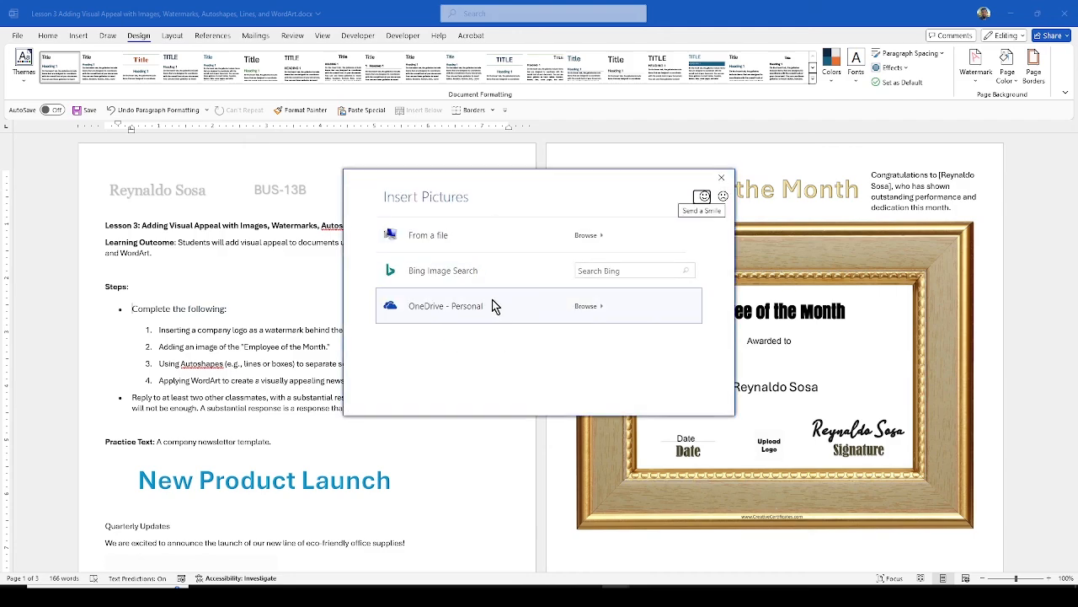
pyautogui.click(479, 243)
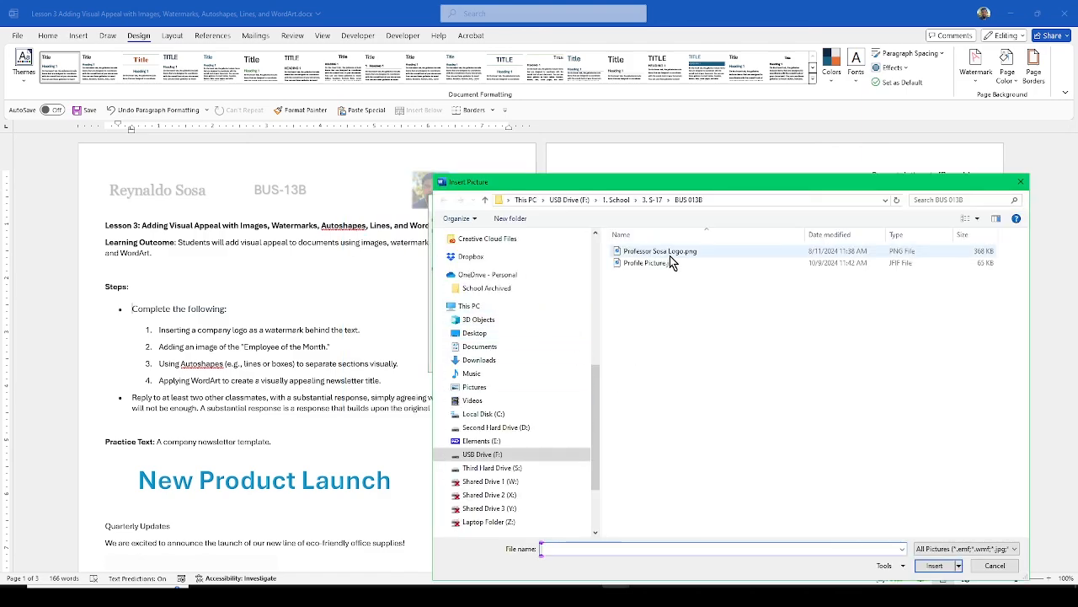
pyautogui.click(628, 251)
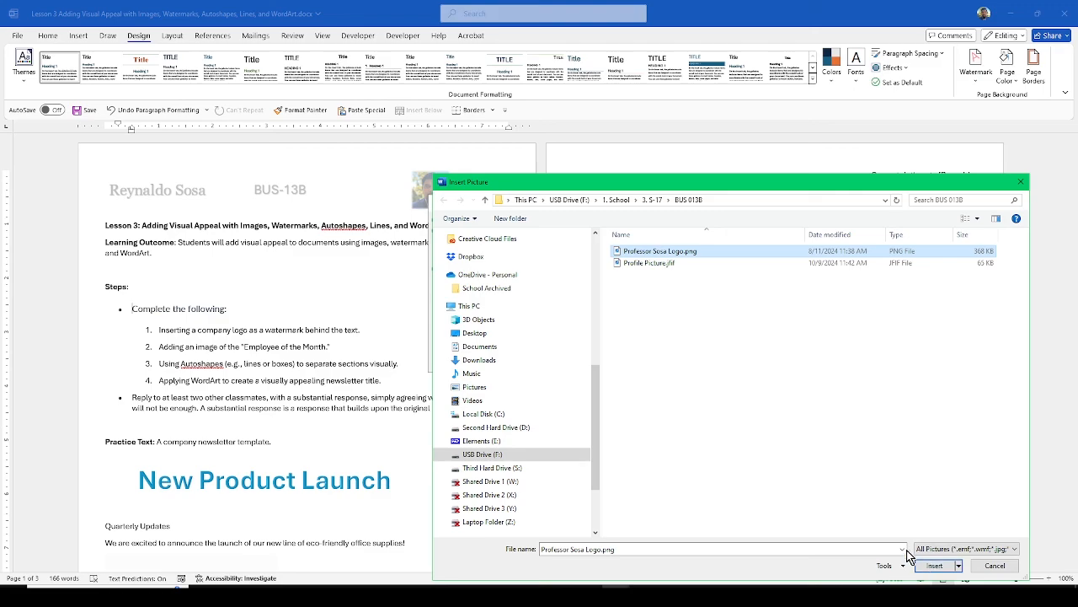
pyautogui.click(934, 568)
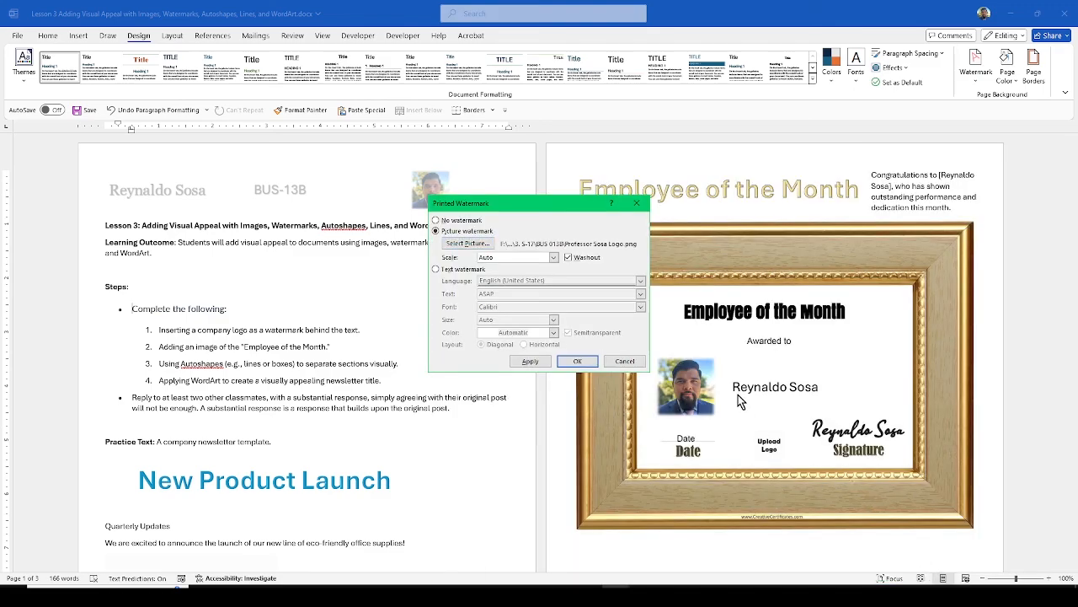
pyautogui.click(577, 361)
# - Look through all newsletter pages to examine how the logo watermark sits behind the text, images and headings
pyautogui.scroll(-4, 535, 390)
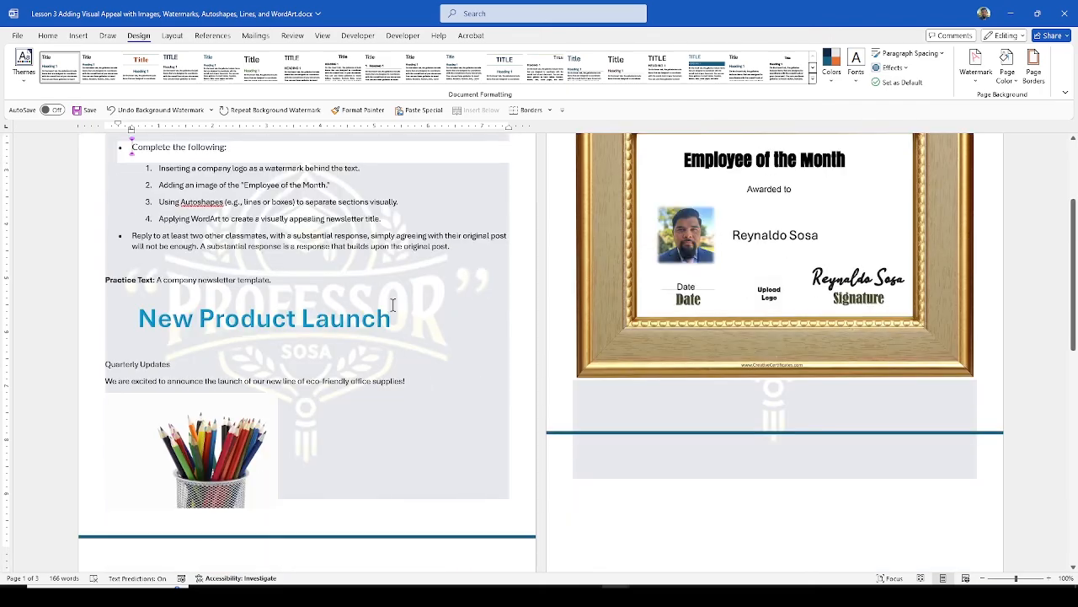
pyautogui.scroll(-15, 392, 304)
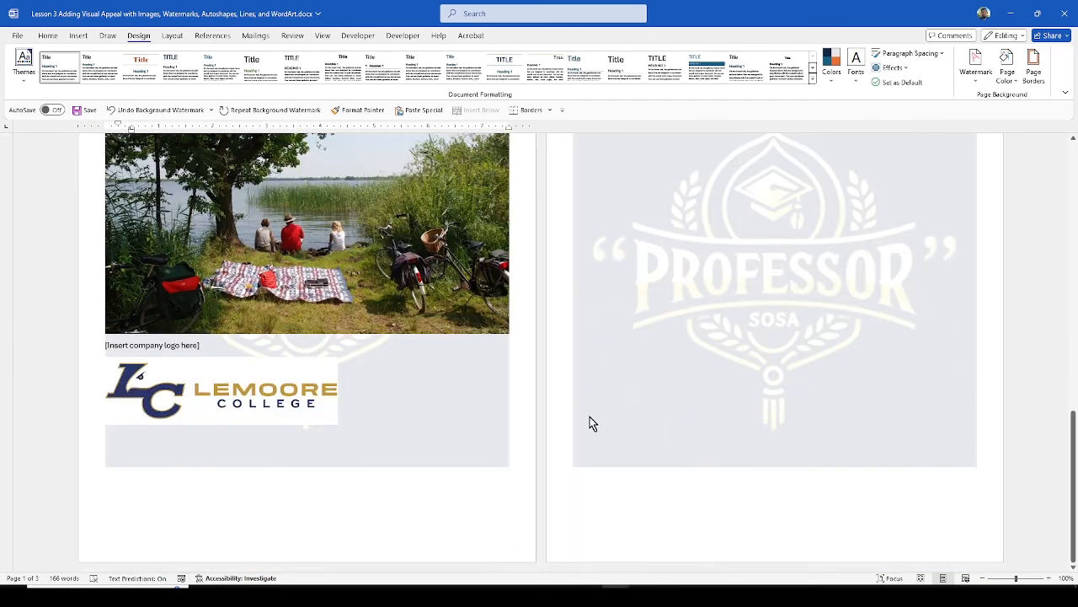
pyautogui.scroll(10, 502, 416)
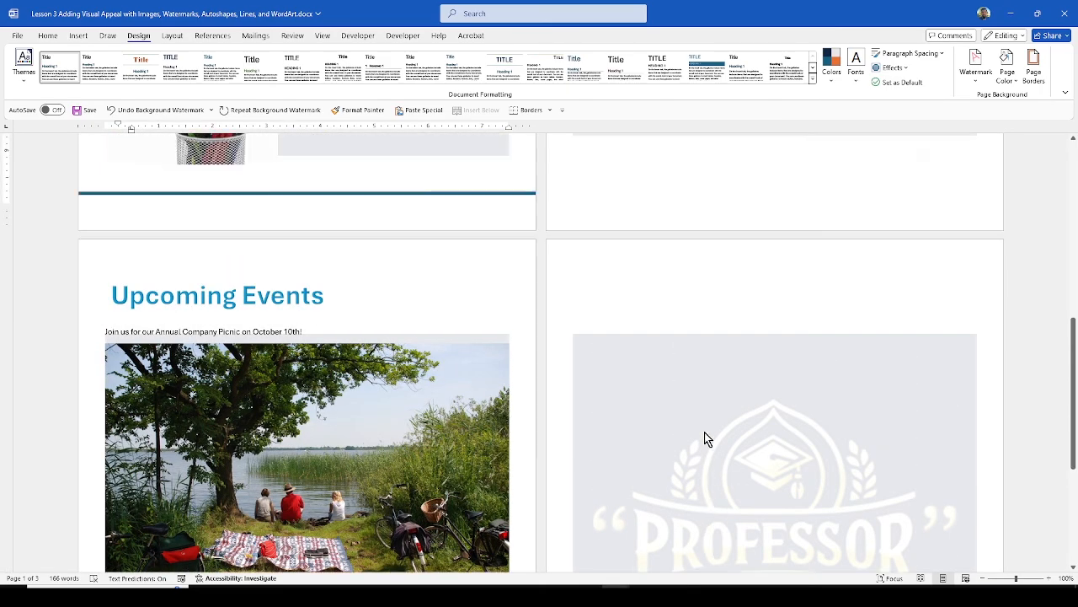
pyautogui.scroll(7, 692, 426)
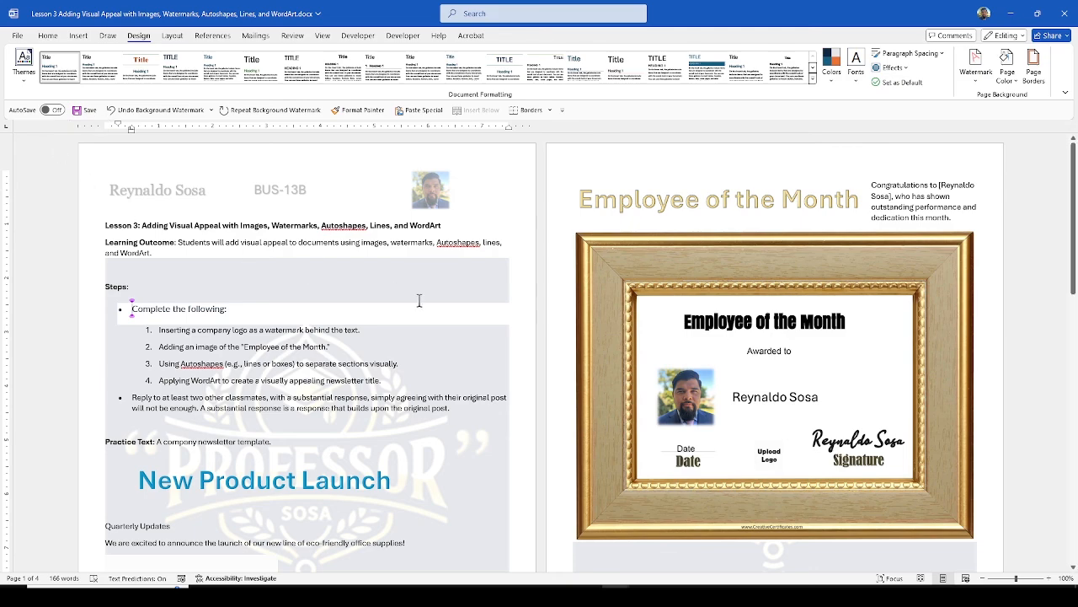
pyautogui.scroll(-6, 444, 323)
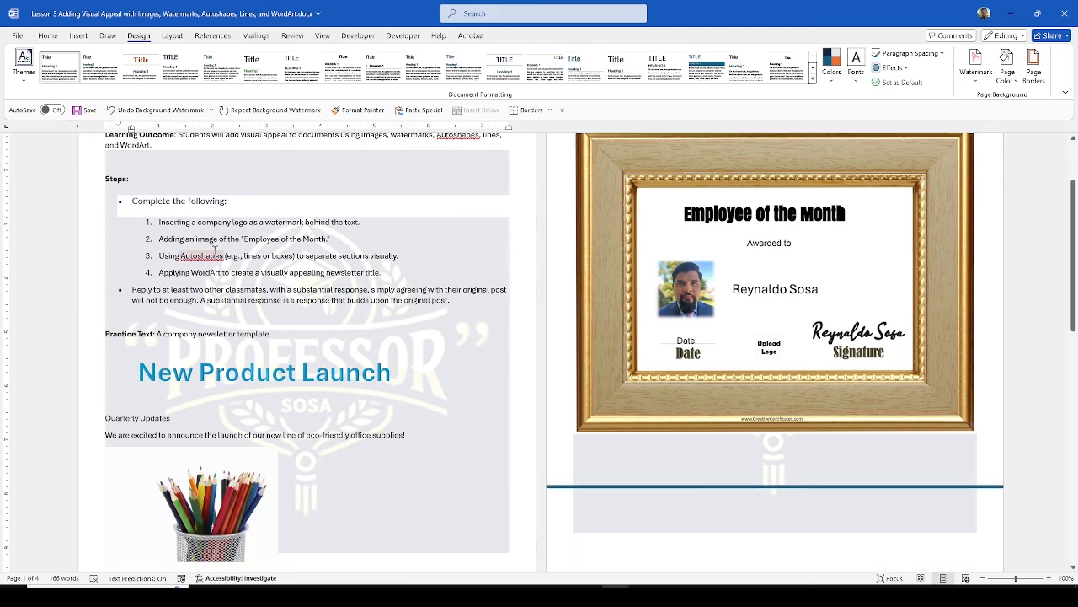
pyautogui.scroll(6, 422, 299)
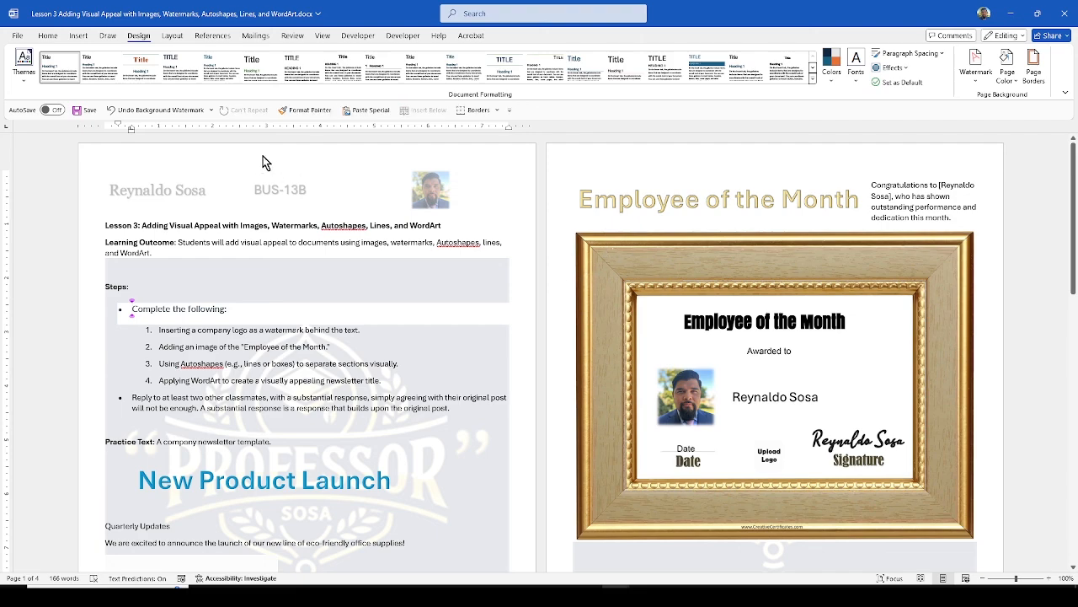
pyautogui.scroll(-1, 560, 272)
pyautogui.scroll(1, 560, 272)
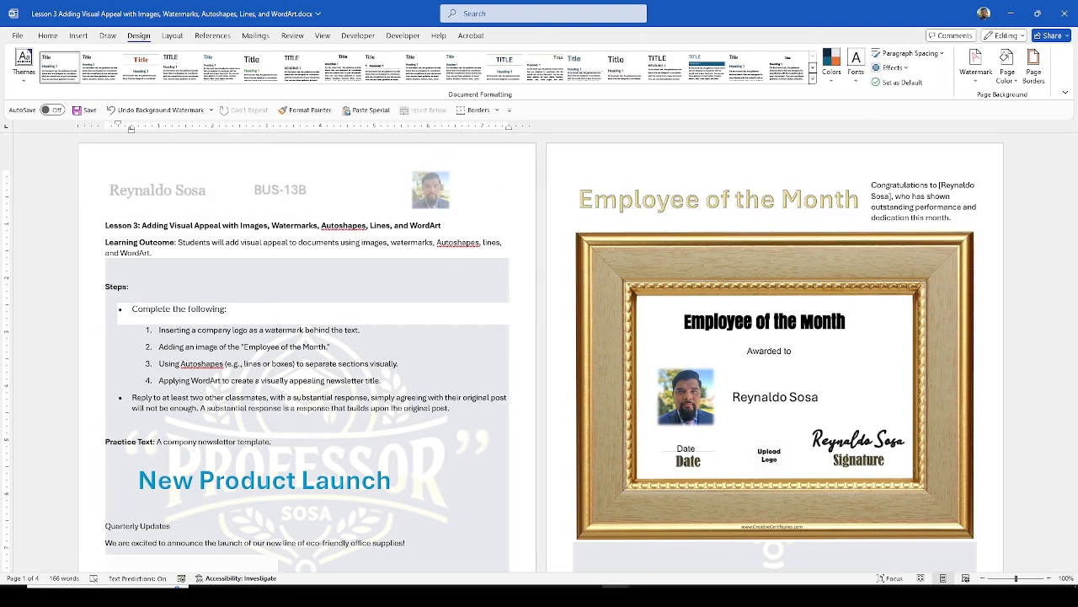